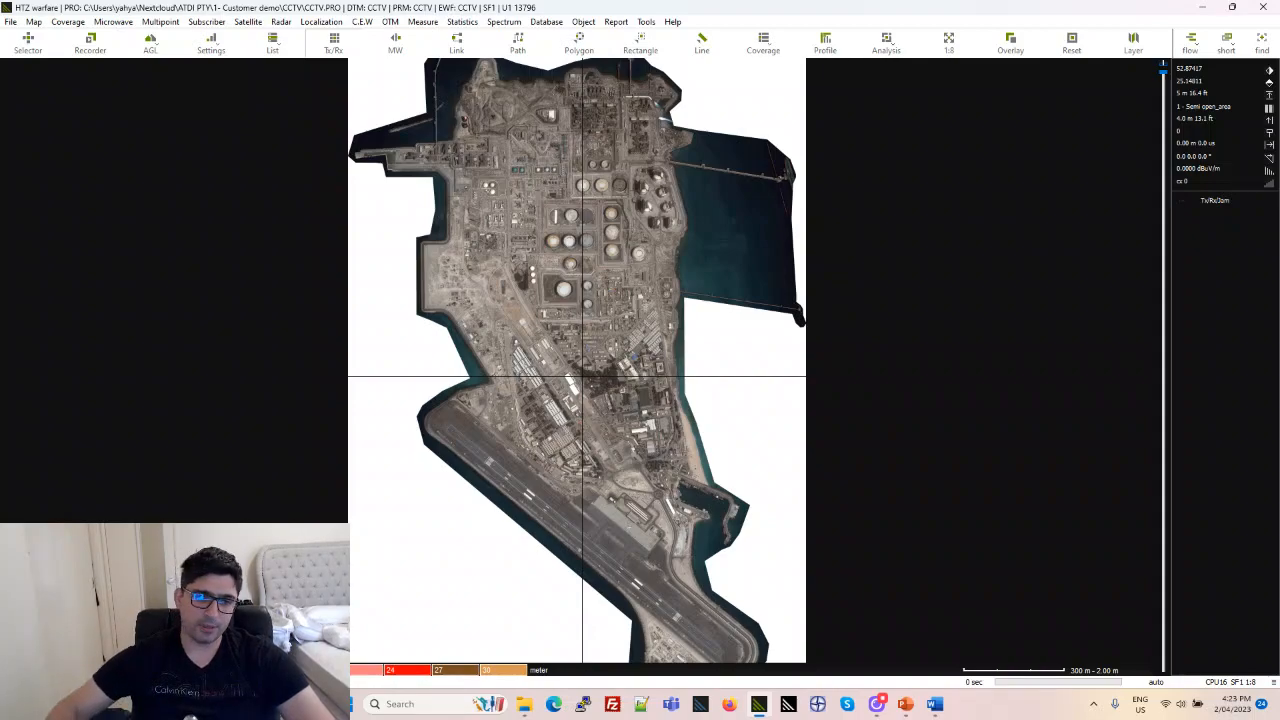
- Change the map display from satellite imagery to the DEM base layer with DEM shade rendering and inspect the terrain
scroll(603, 405, up, 1)
drag(607, 346, 593, 387)
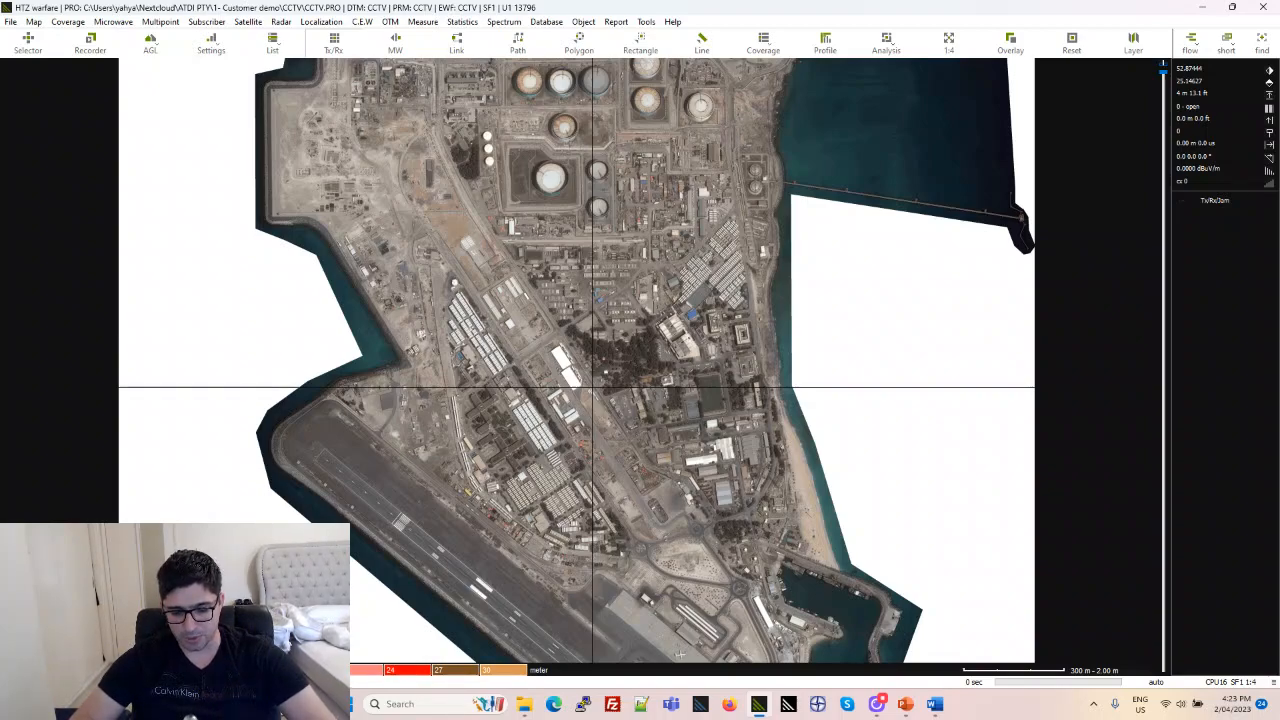
click(1130, 35)
click(708, 94)
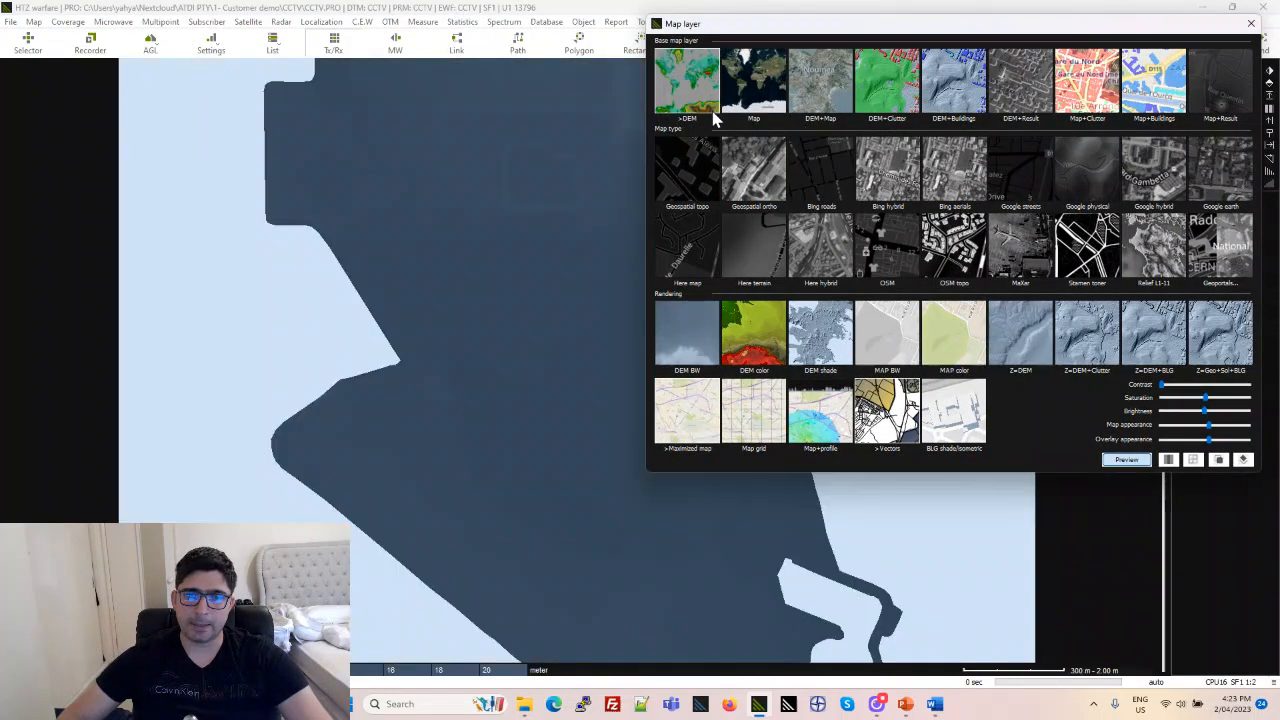
click(1131, 37)
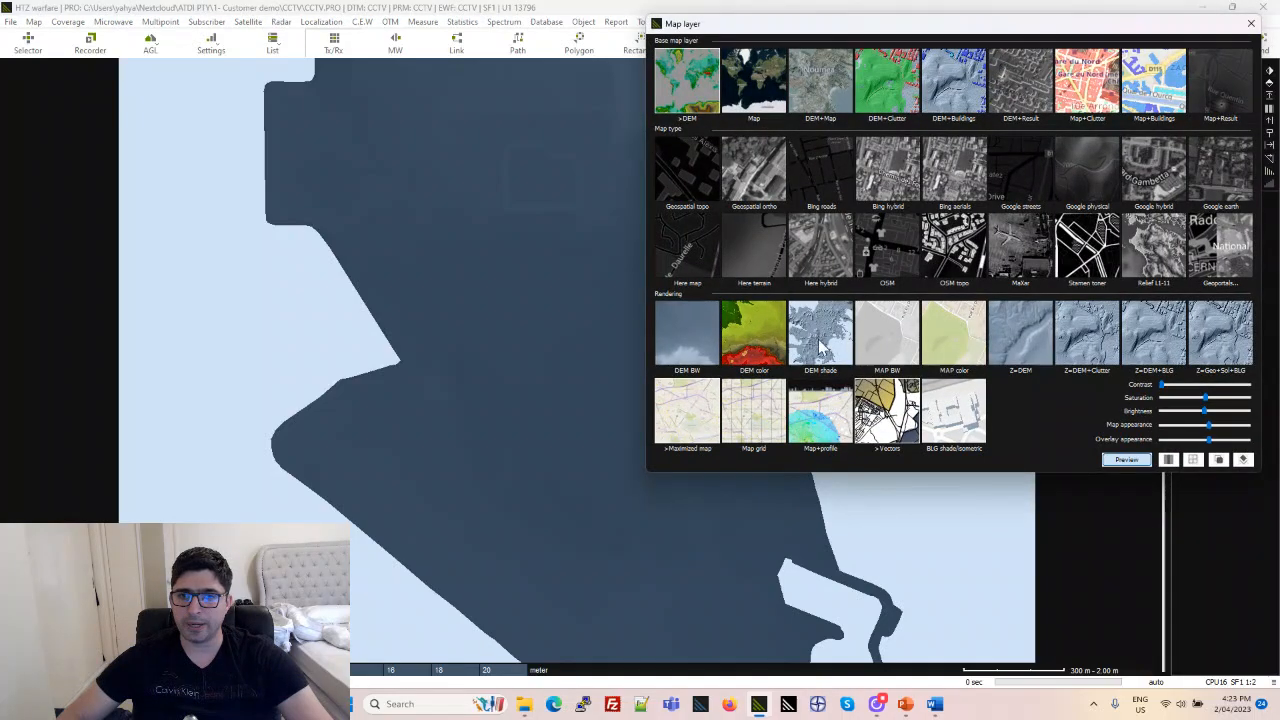
click(819, 340)
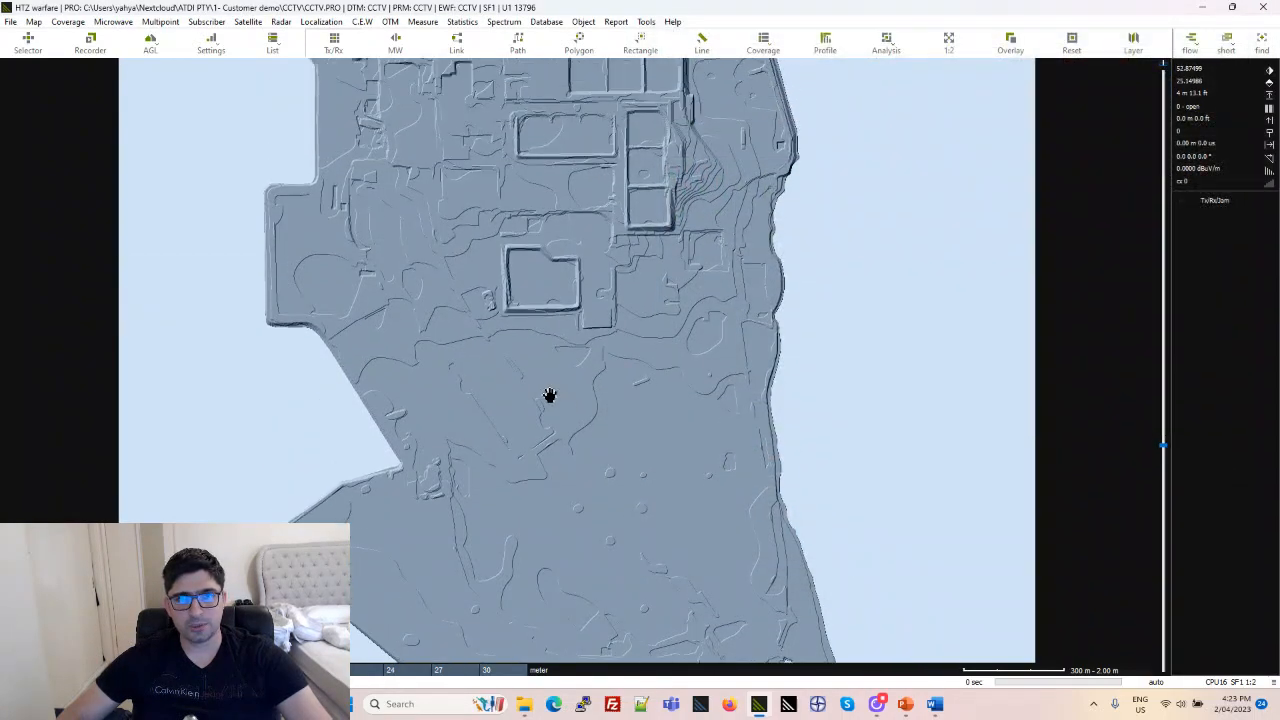
scroll(600, 302, up, 3)
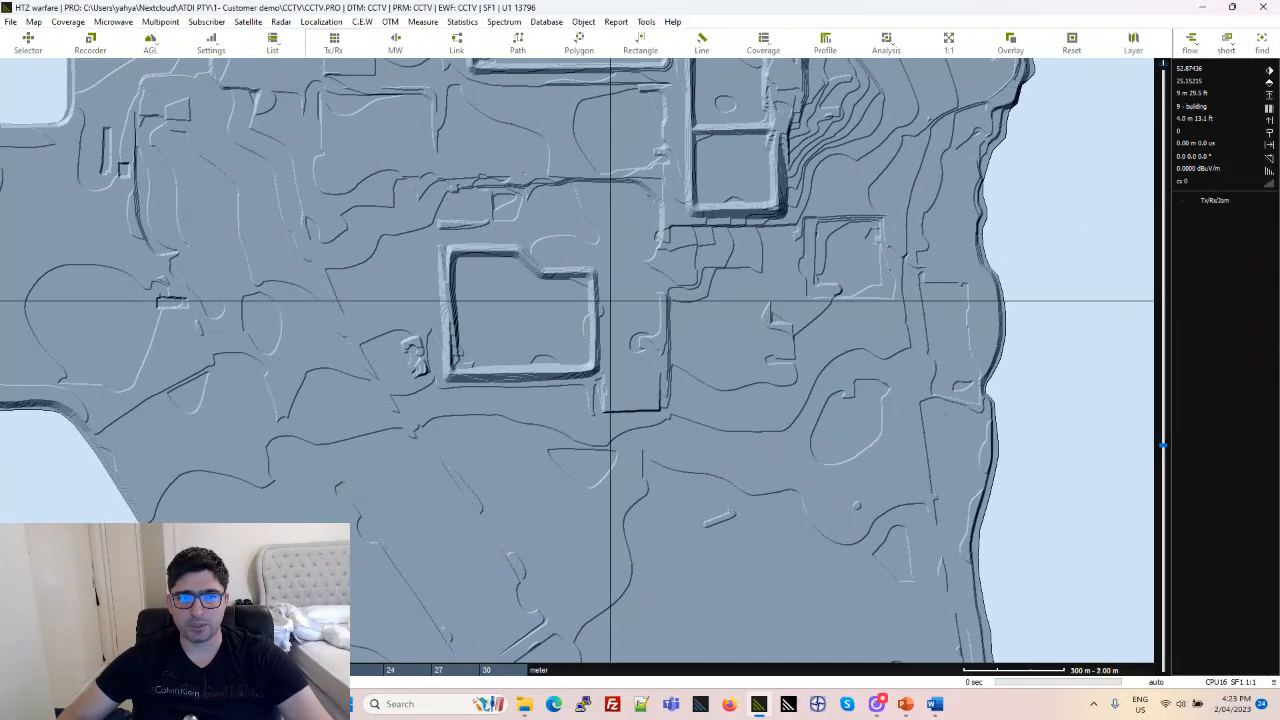
scroll(611, 300, down, 3)
- Switch the map display to DEM+Clutter and inspect the clutter classes around the tanks and southern buildings
click(1131, 37)
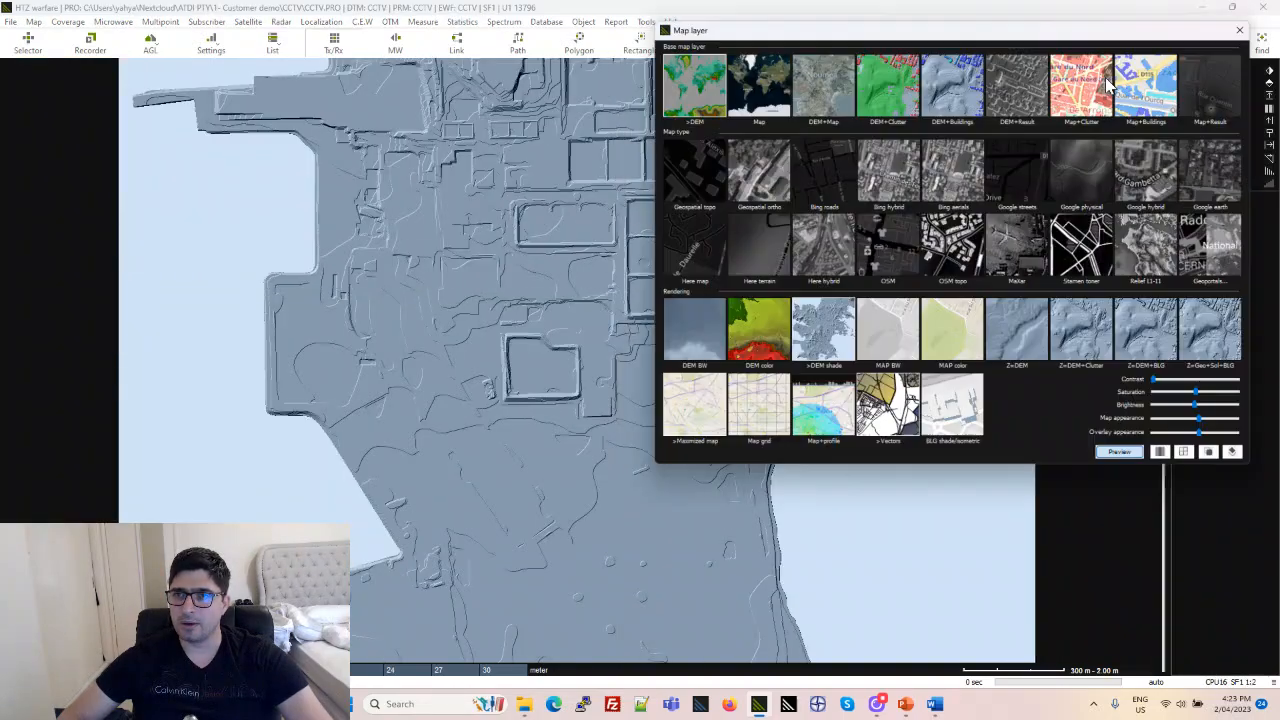
click(898, 95)
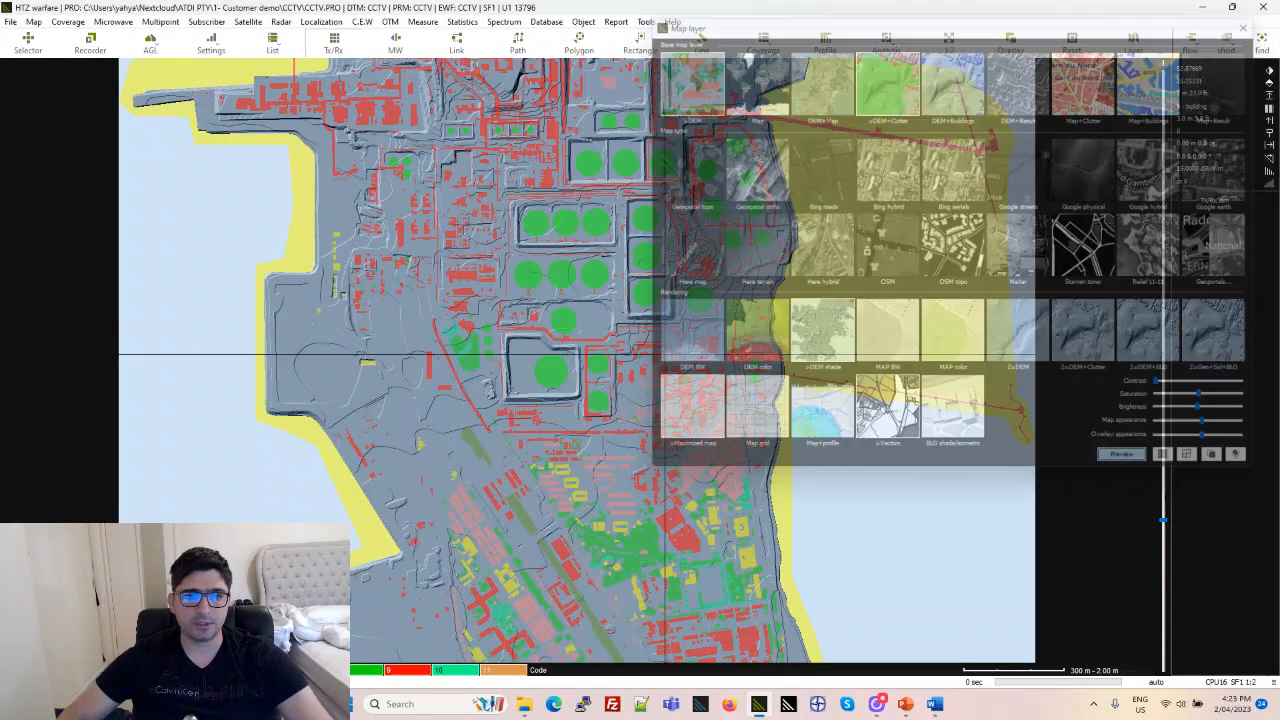
scroll(615, 352, up, 2)
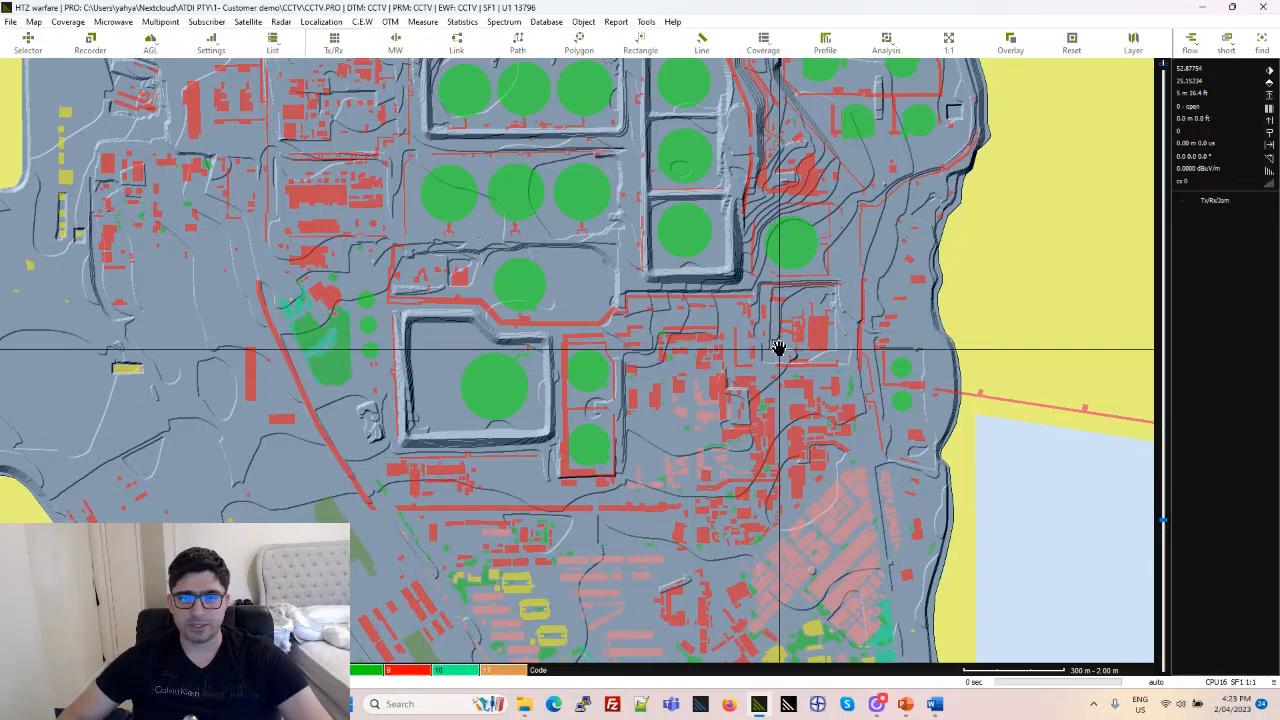
scroll(647, 294, up, 1)
drag(586, 485, 612, 297)
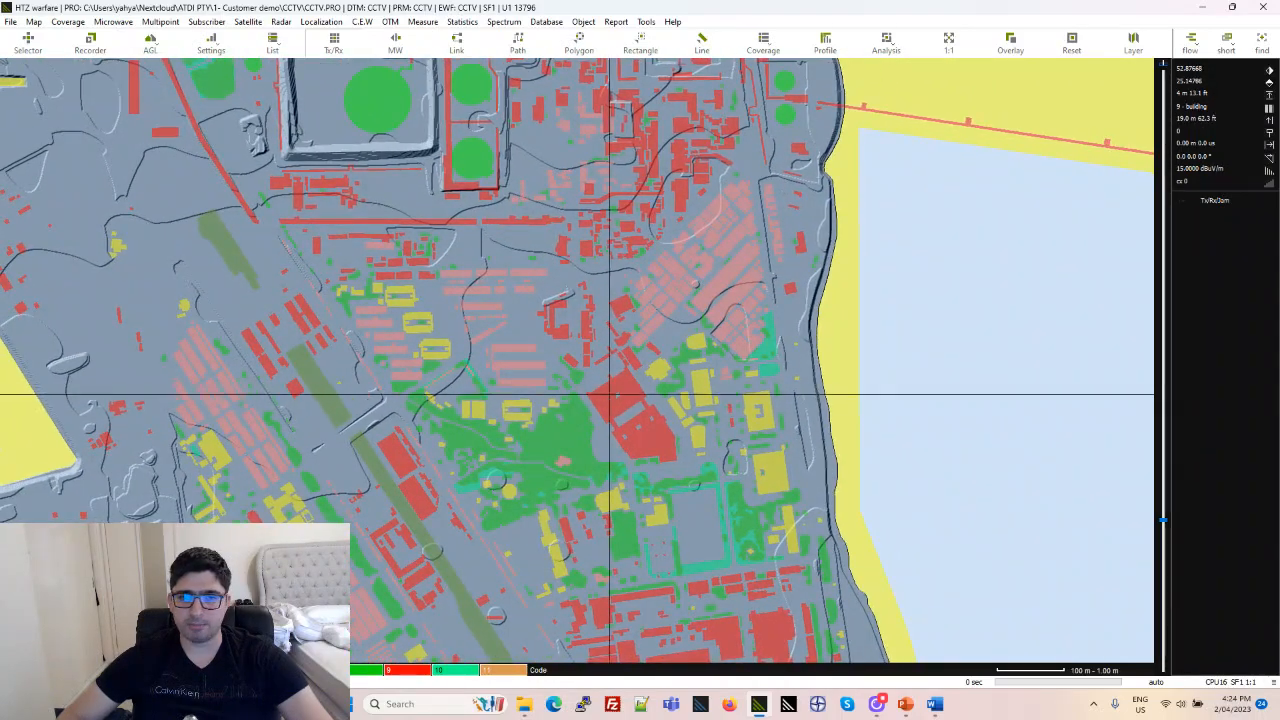
- Review the clutter parameters for every clutter code, including attenuation, height and surface factor, and close them
click(1271, 119)
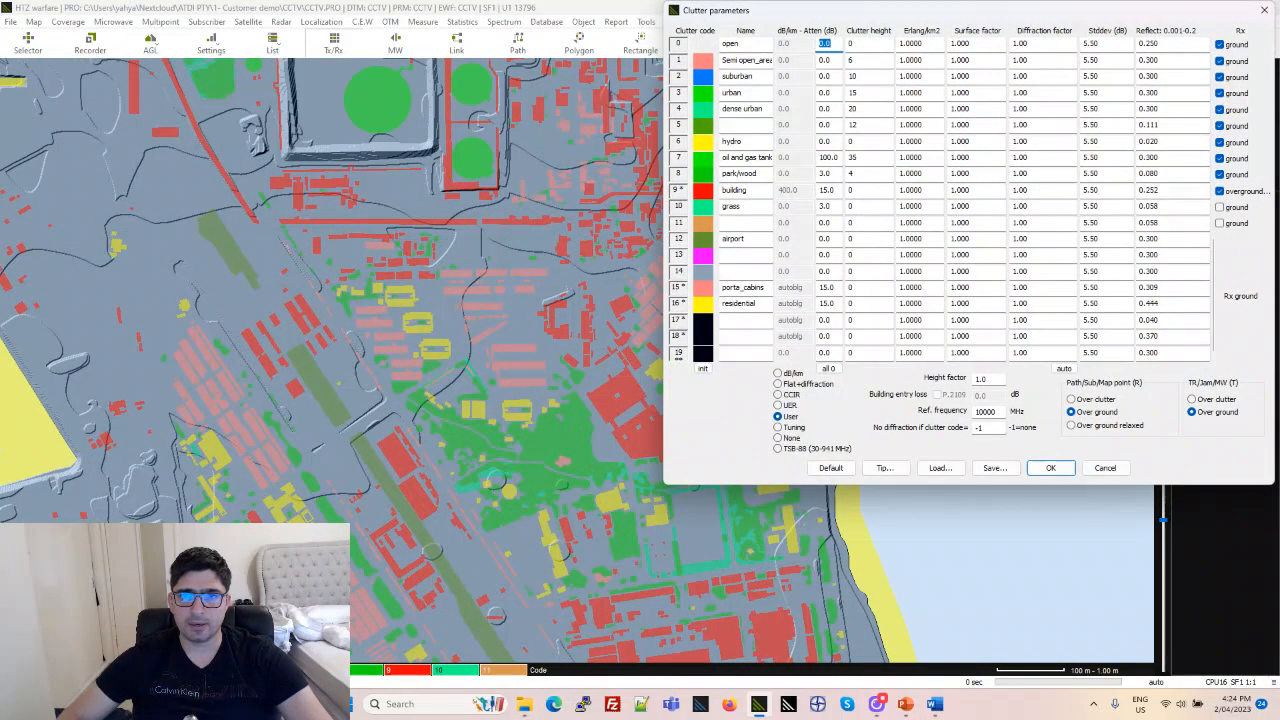
drag(889, 10, 893, 122)
click(1057, 579)
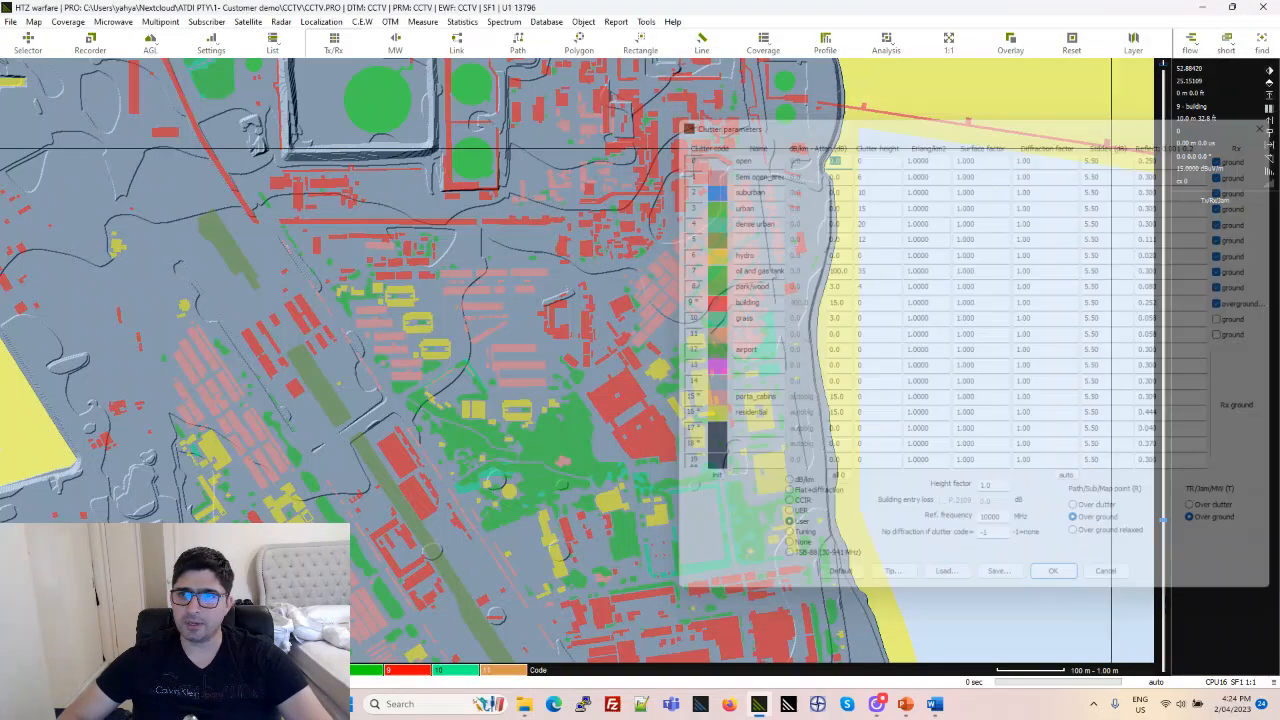
- Display the Map+Buildings layer and check the building layer's colour palette
click(1129, 46)
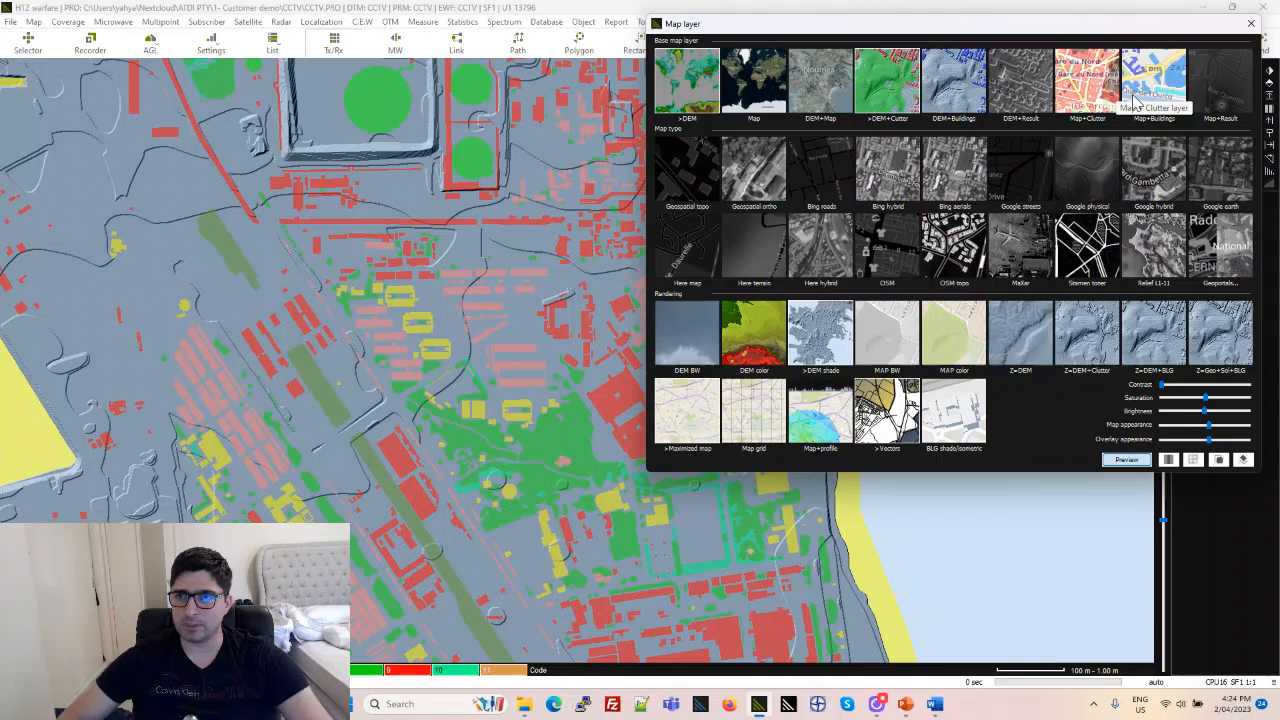
click(1090, 100)
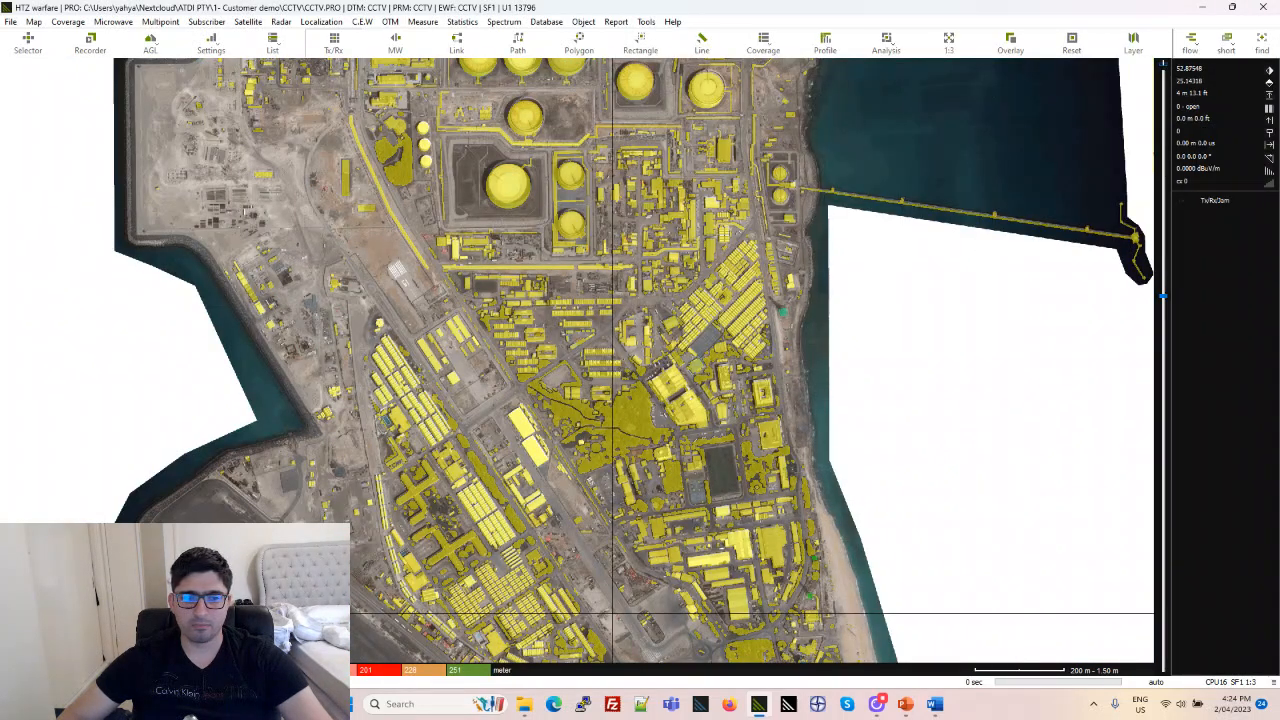
click(426, 673)
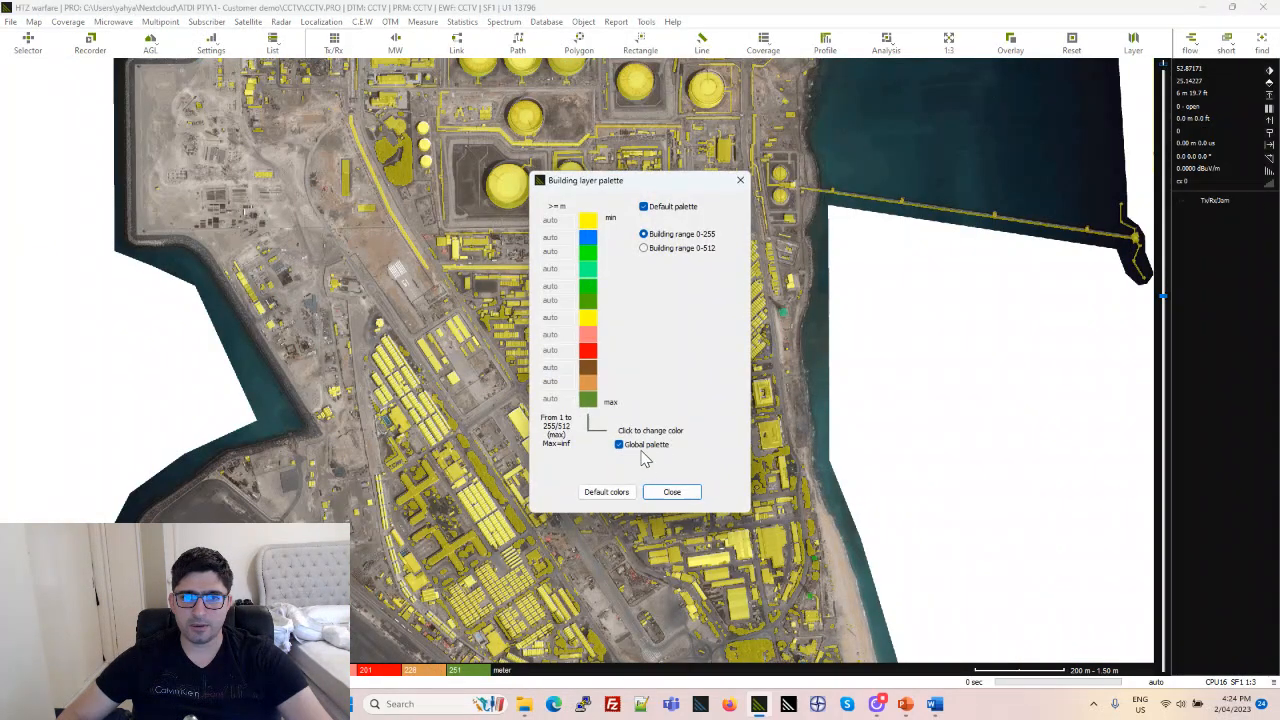
key(Escape)
scroll(625, 346, up, 2)
- Enable the DEM / Buildings adaptive palette in the display preferences
click(10, 21)
click(48, 325)
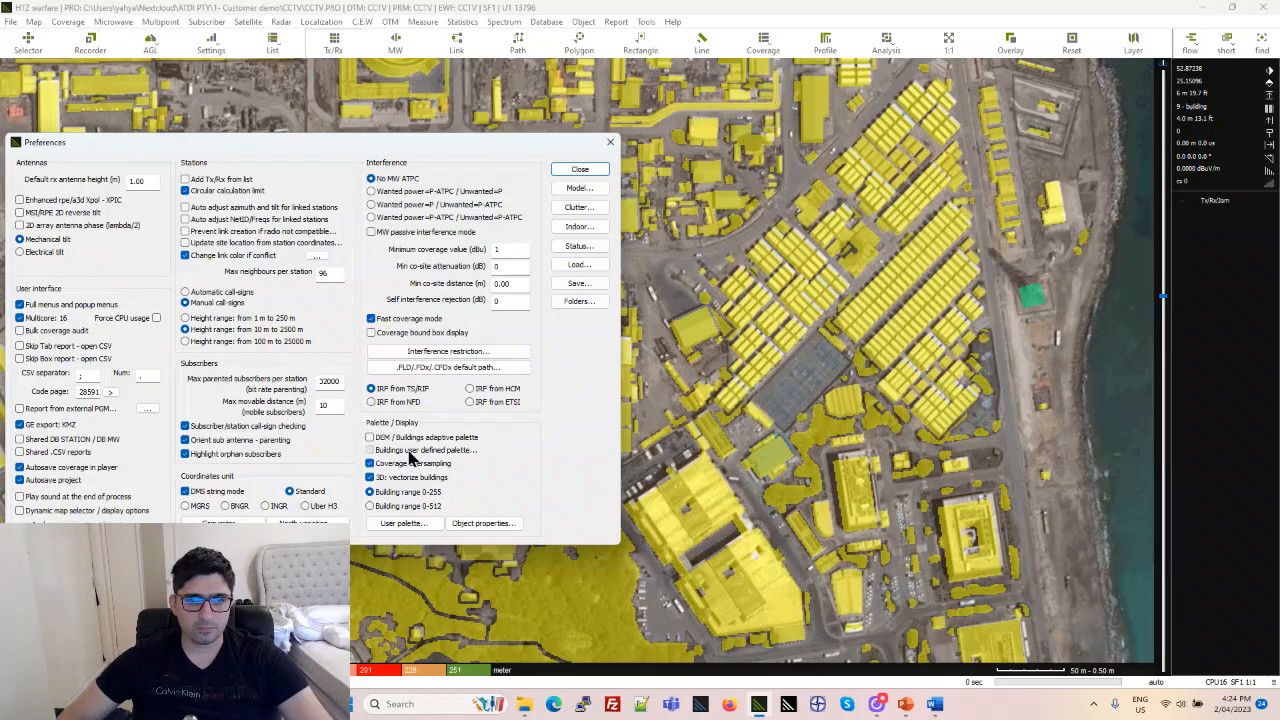
click(583, 168)
- Examine the height colours of the individual buildings and vegetation in the southern built-up area
scroll(651, 467, up, 1)
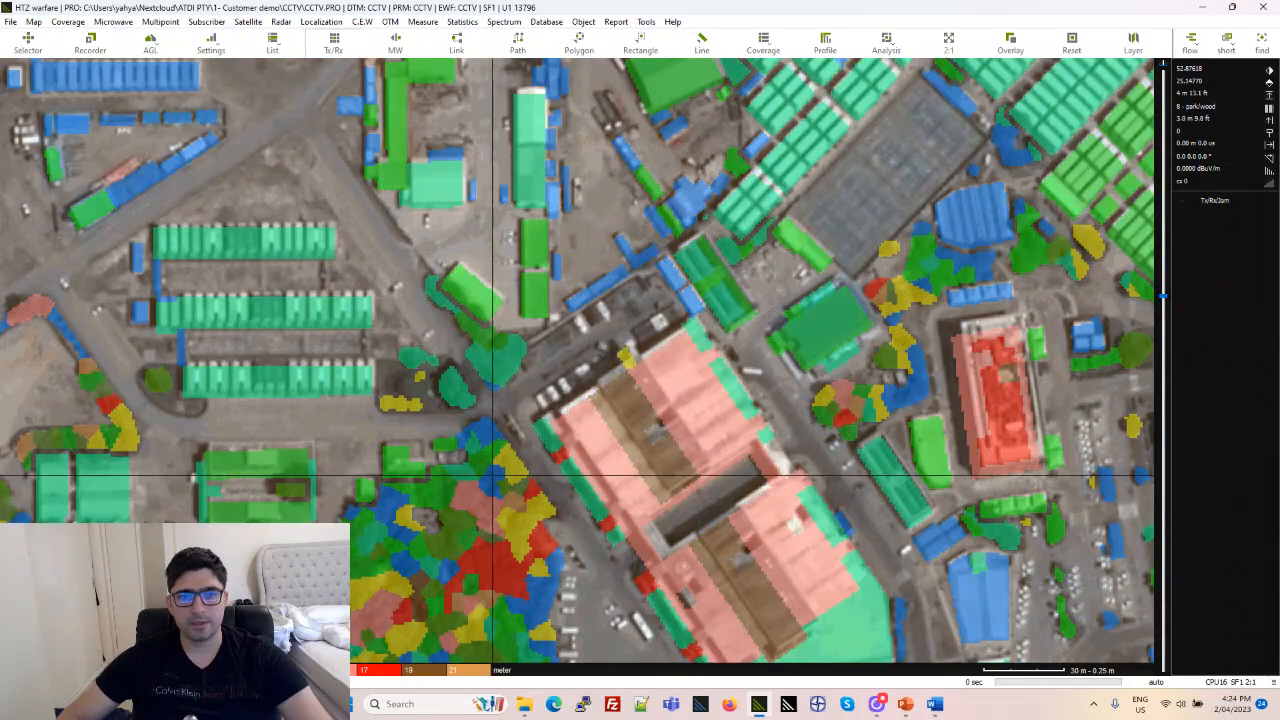
drag(491, 477, 557, 200)
drag(623, 449, 562, 254)
drag(417, 277, 548, 316)
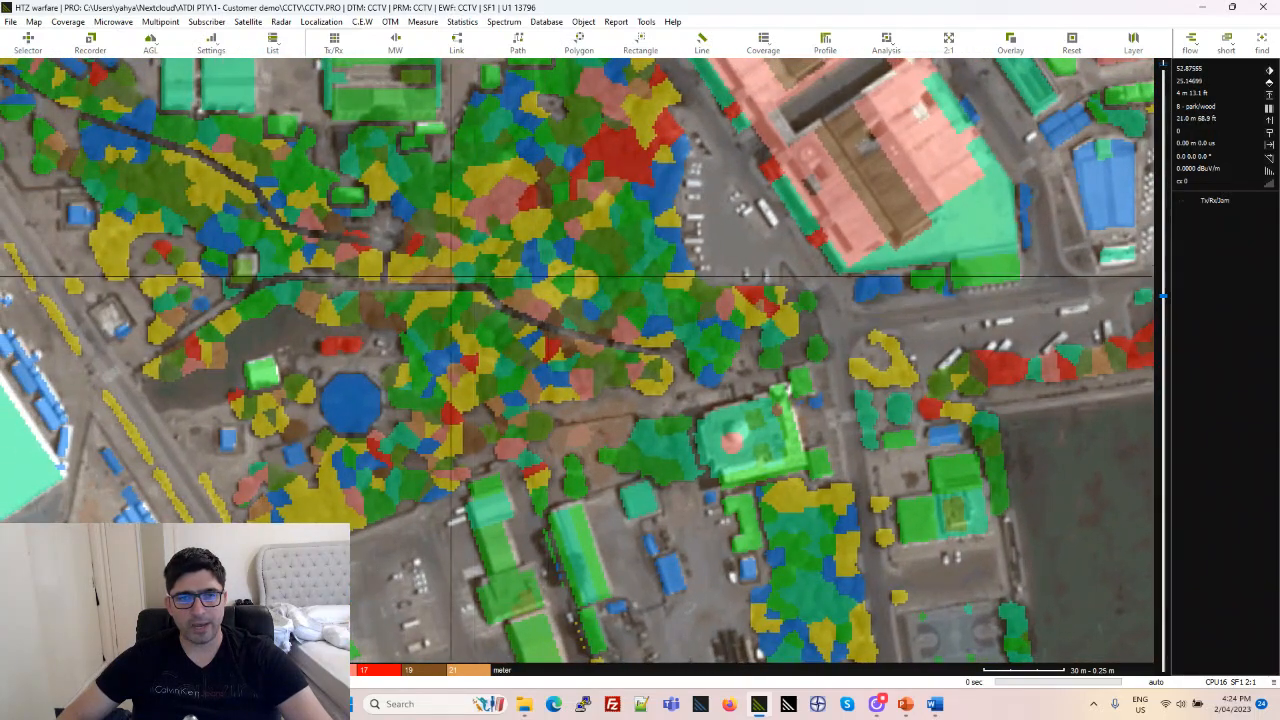
drag(461, 266, 597, 309)
drag(855, 195, 537, 325)
drag(823, 288, 643, 326)
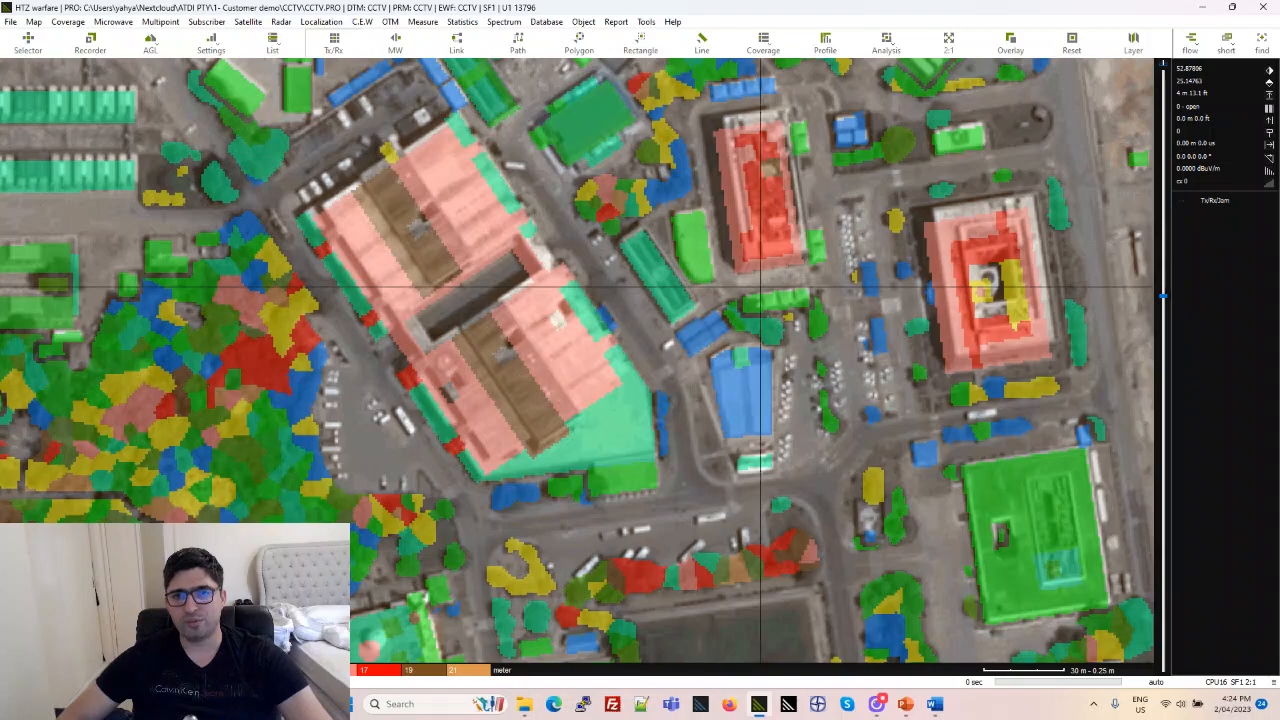
drag(620, 229, 483, 369)
- Examine the building heights across the northern plant, the storage tanks and the open ground to their west
scroll(626, 322, down, 3)
drag(600, 258, 596, 423)
drag(592, 297, 594, 400)
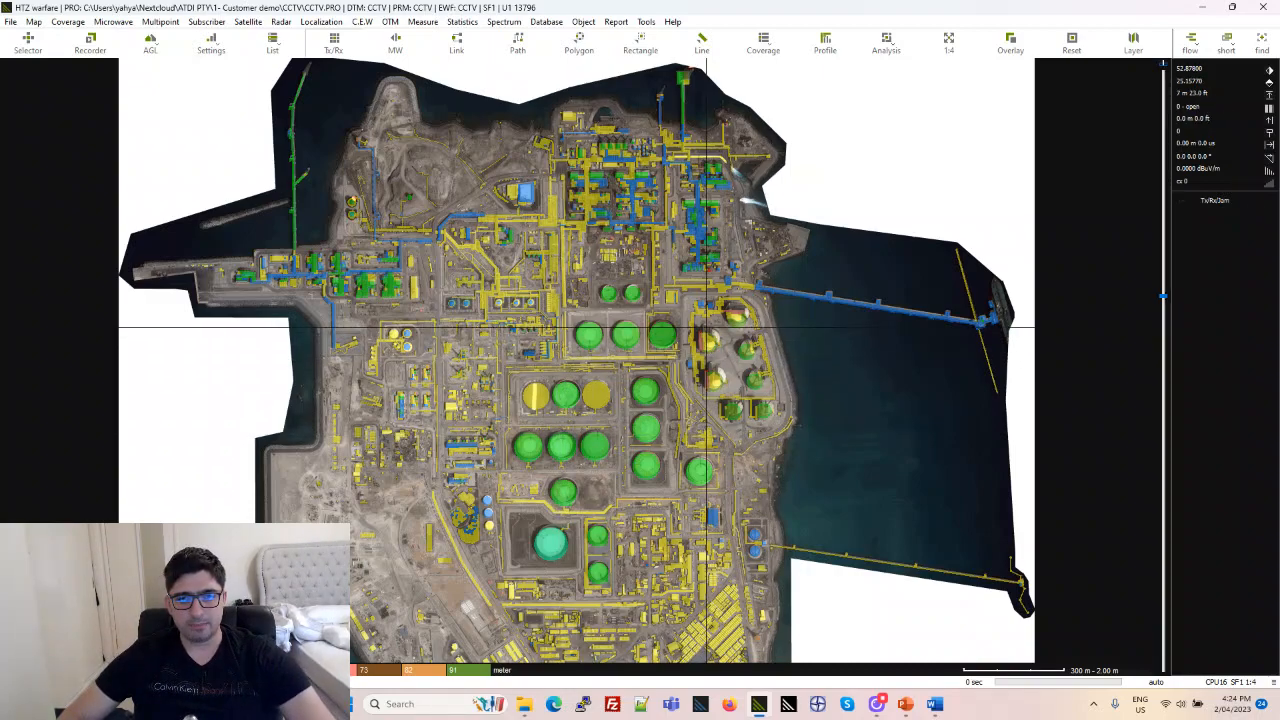
scroll(608, 424, up, 1)
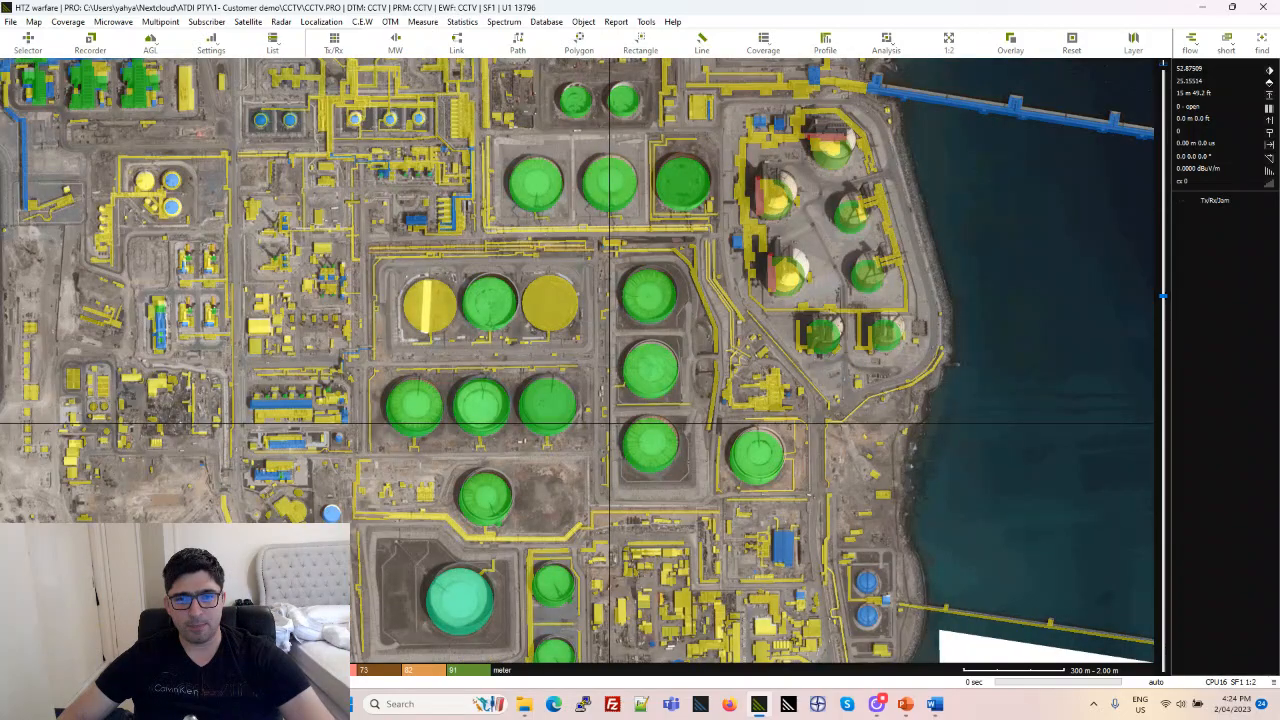
drag(586, 457, 706, 357)
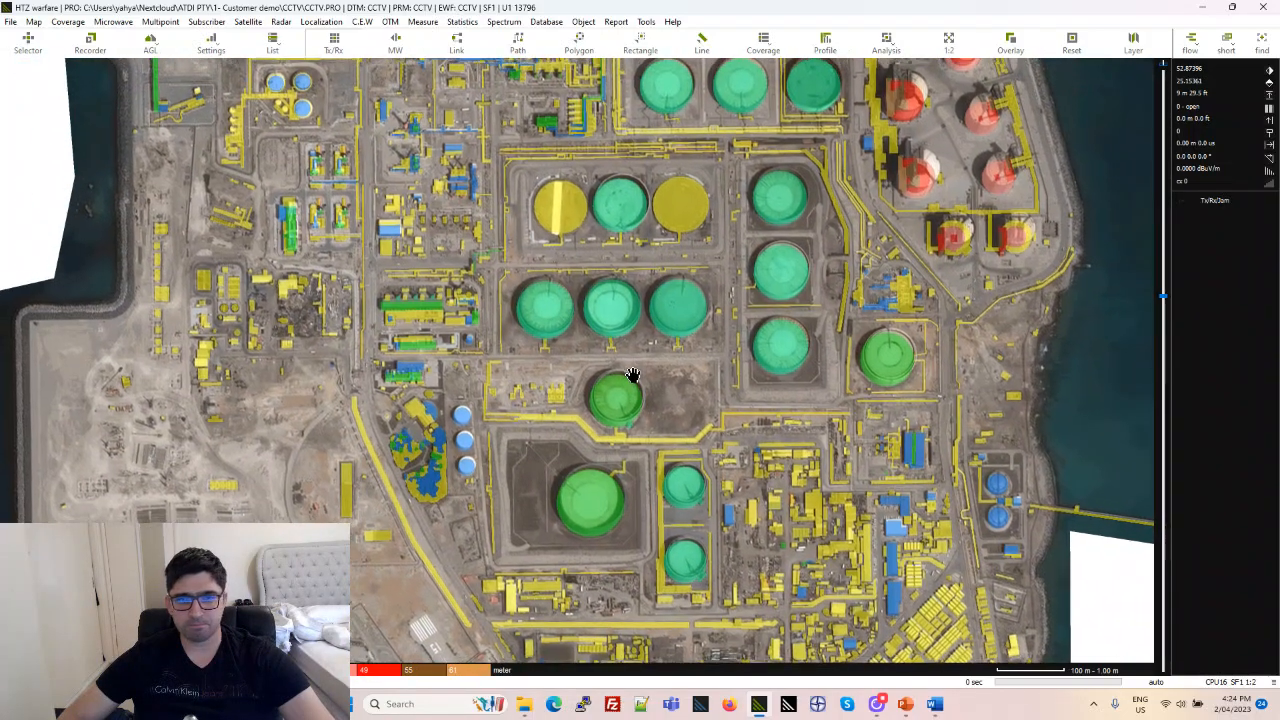
drag(634, 374, 776, 418)
drag(621, 405, 644, 413)
drag(547, 472, 462, 299)
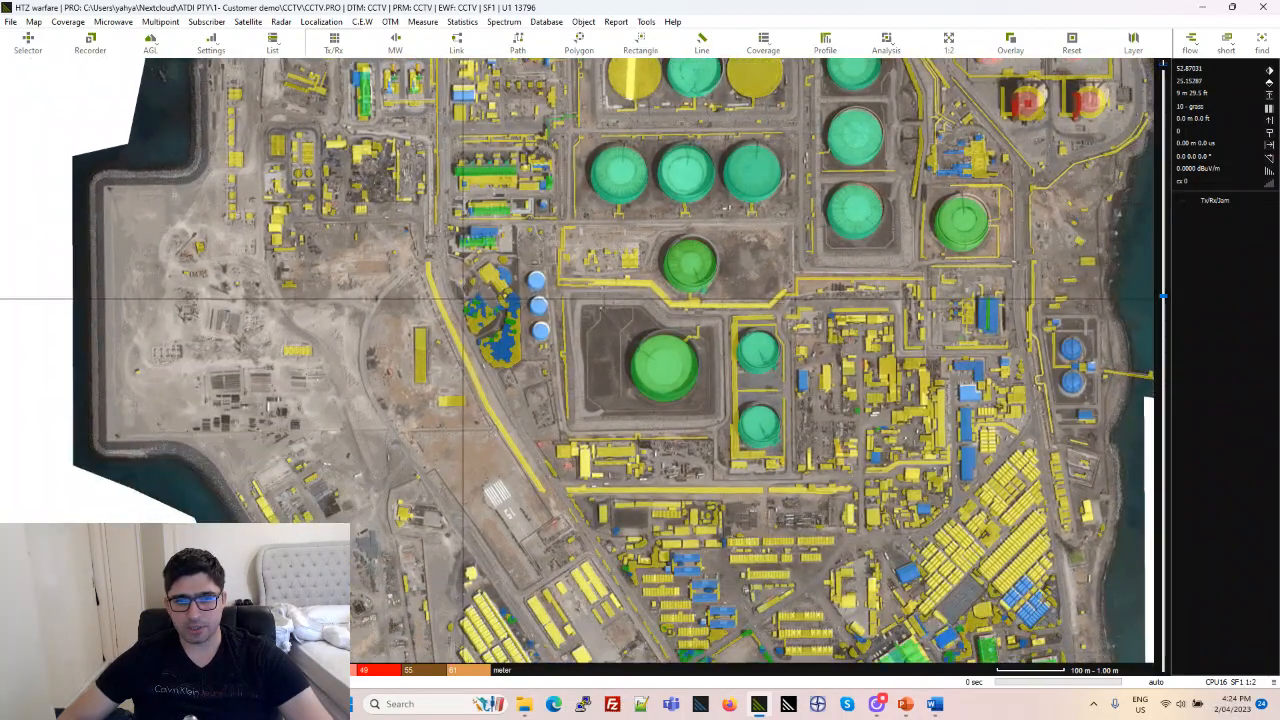
drag(583, 337, 603, 301)
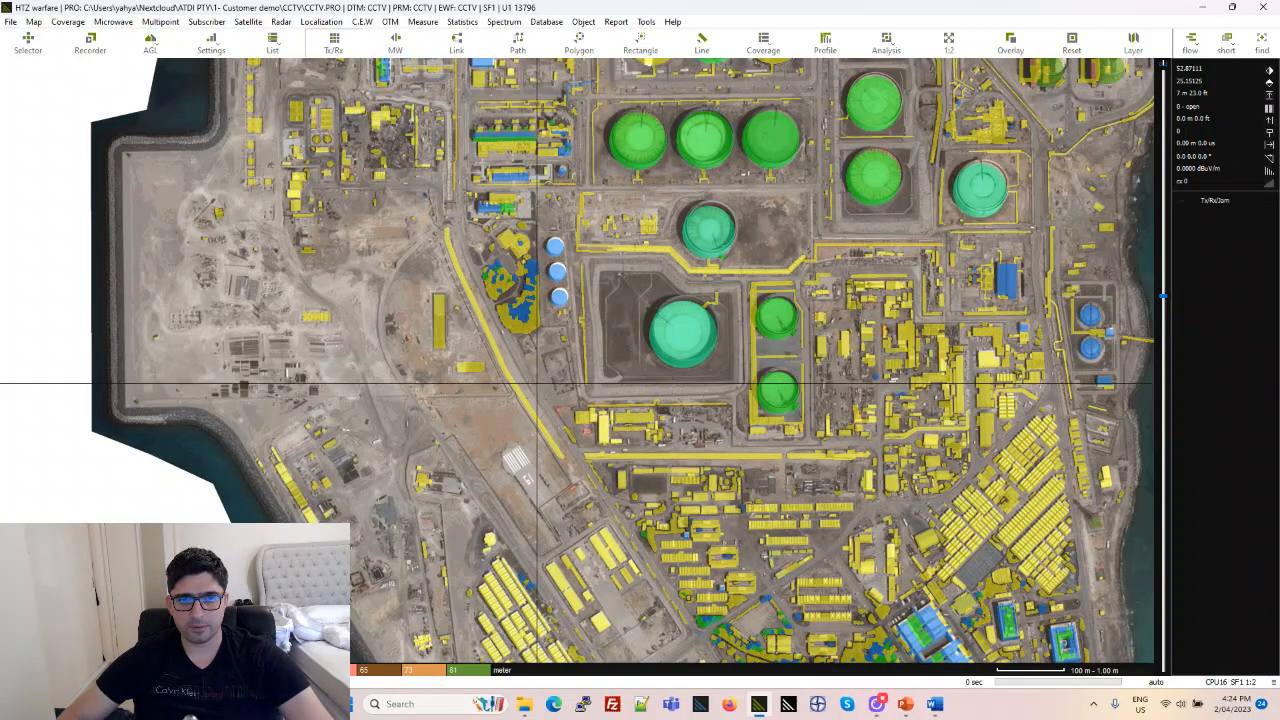
- Add a CCTV station beside the diagonal pipeline, southwest of the large storage tank standing alone in its enclosure
right_click(537, 383)
mouse_move(589, 22)
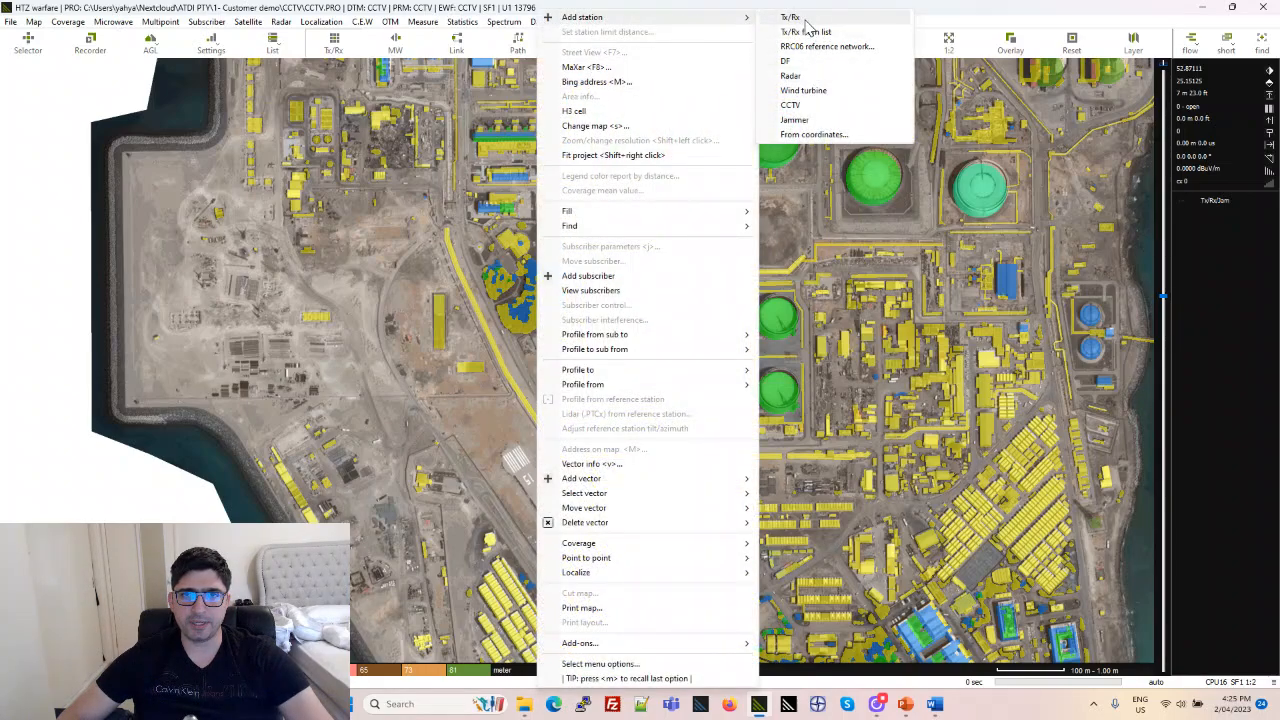
click(806, 107)
drag(278, 22, 683, 149)
- Set the CCTV station's mast height to 30 m and its azimuth to 280 degrees
click(624, 297)
drag(622, 298, 561, 302)
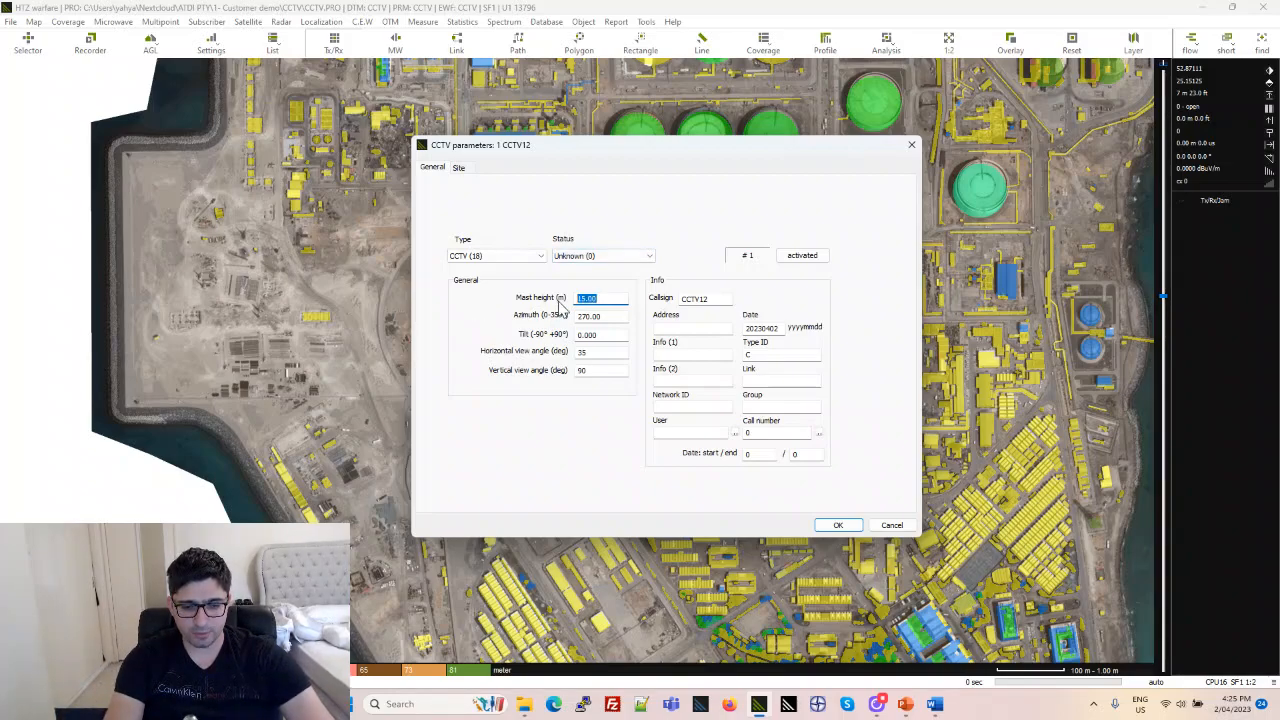
text(3)
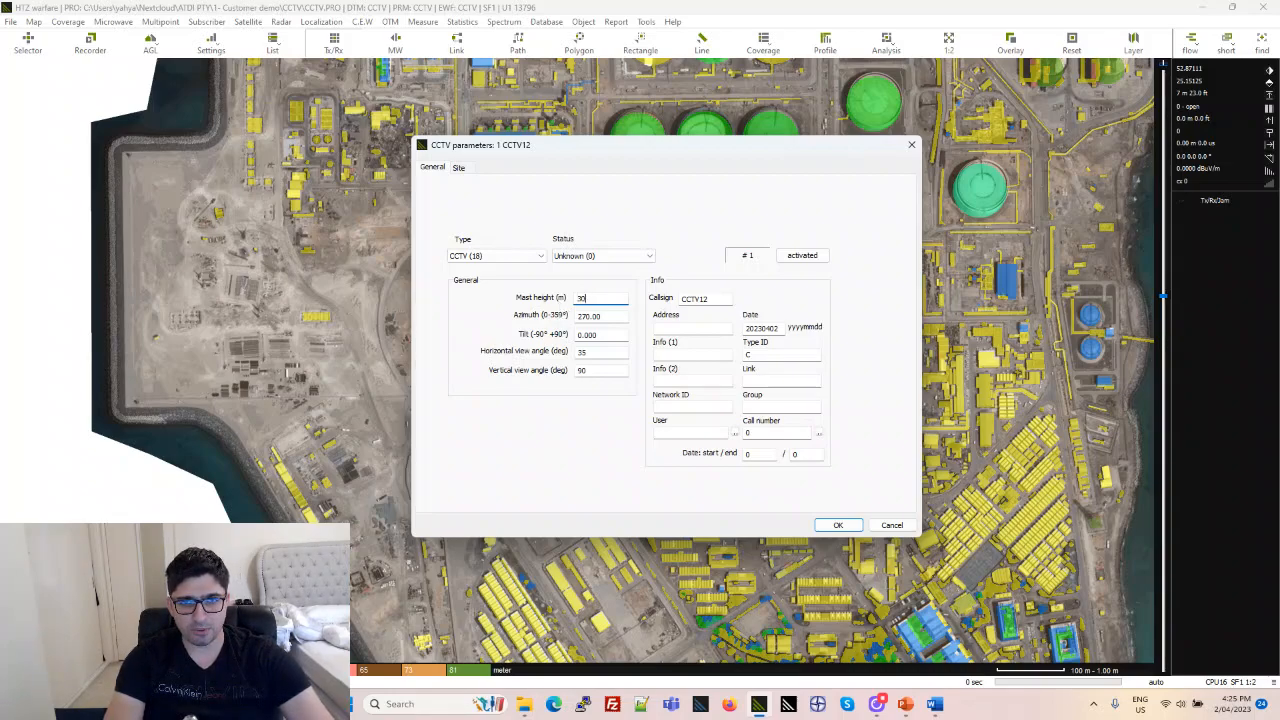
text(0)
key(Tab)
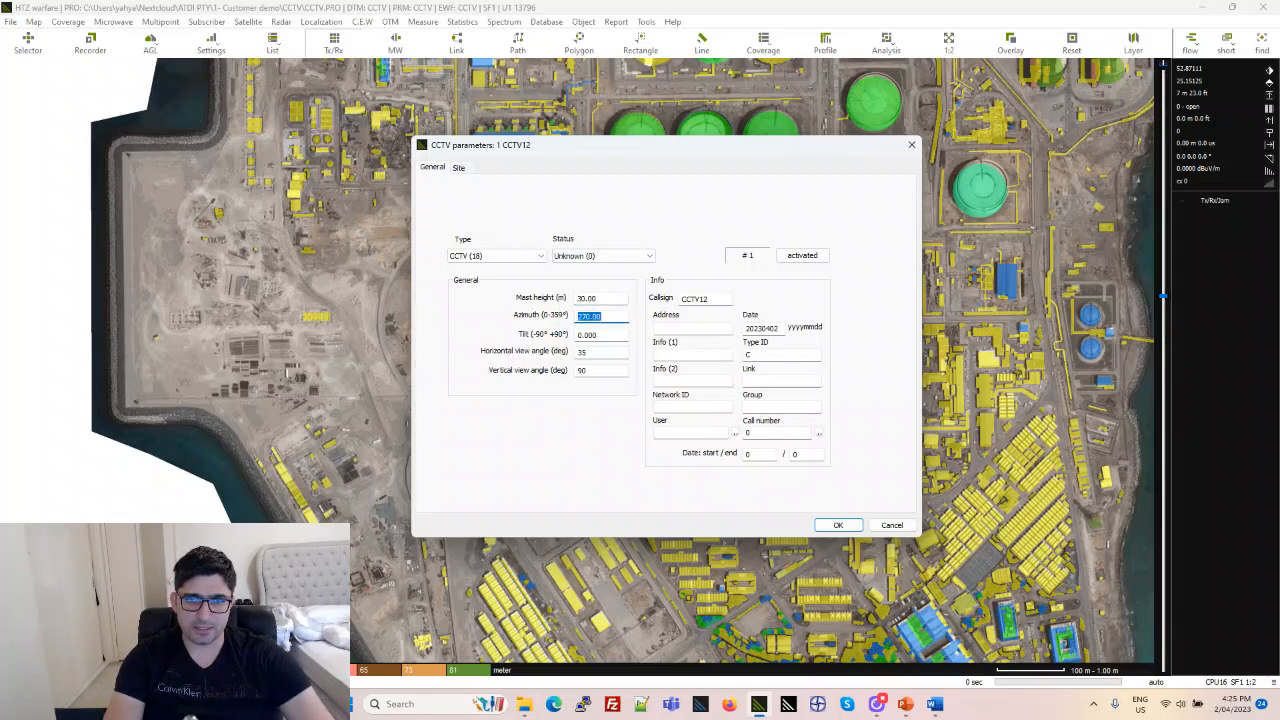
drag(600, 153, 846, 216)
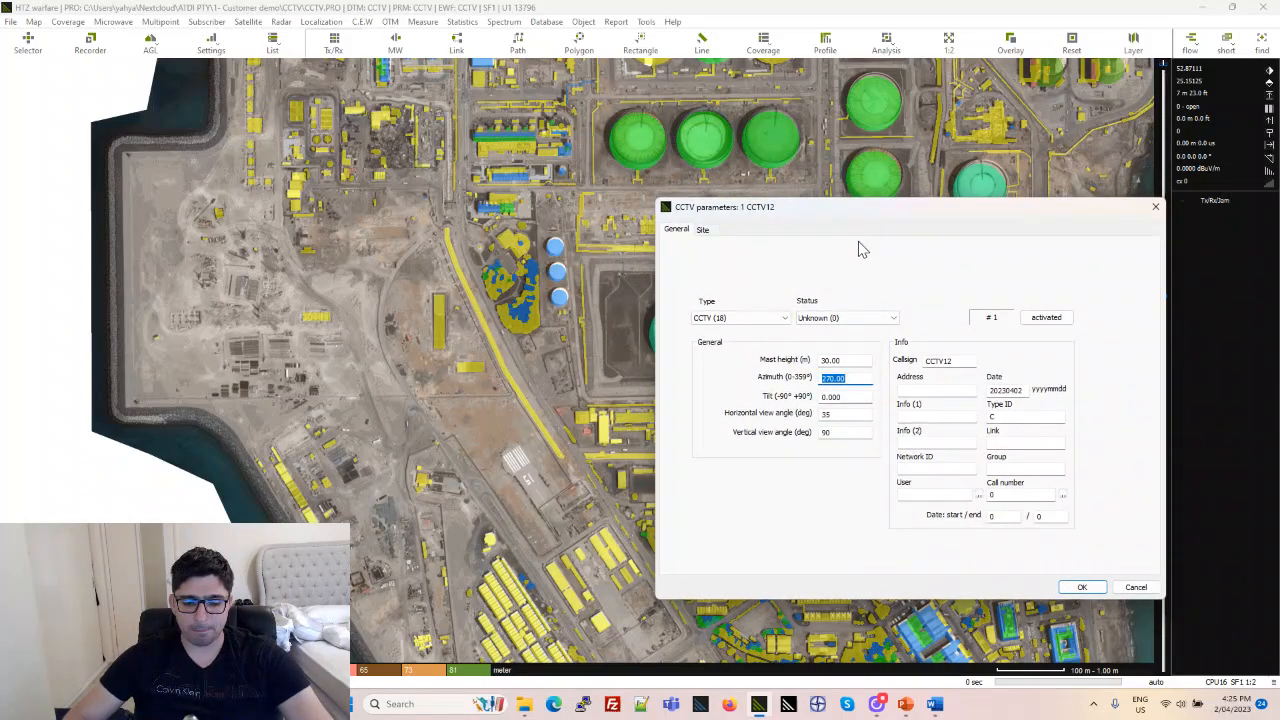
text(280)
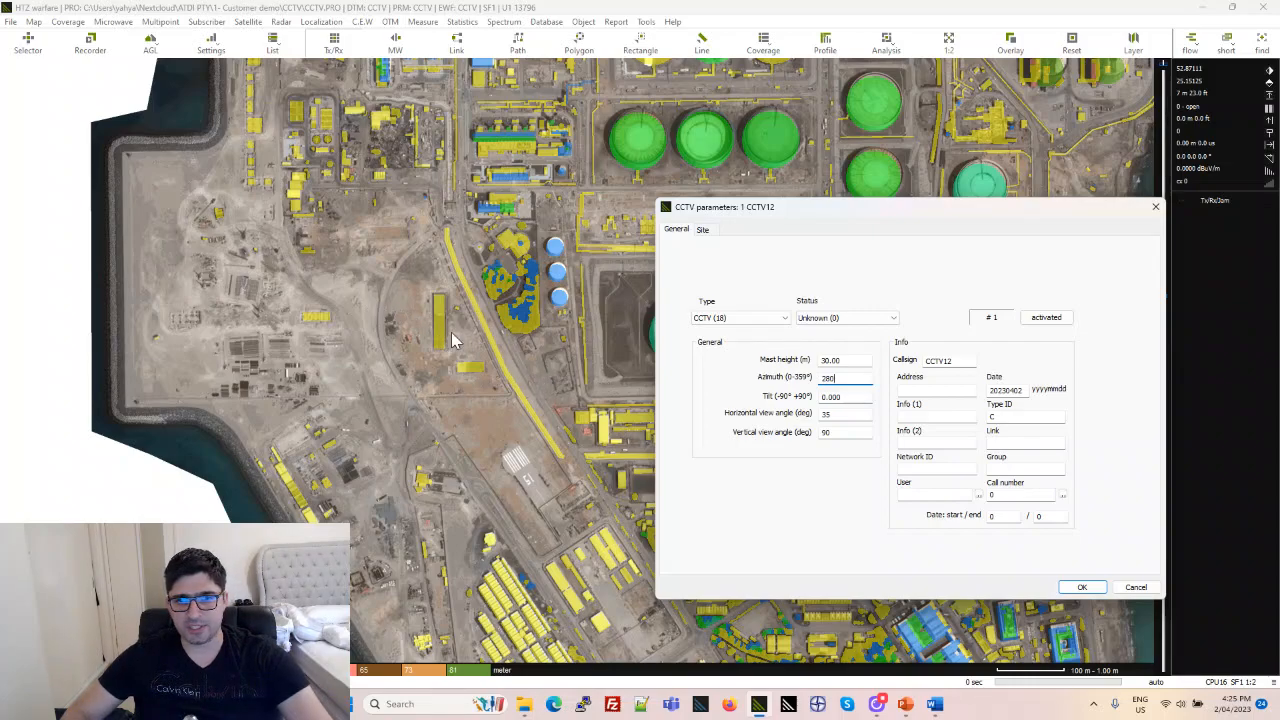
key(Tab)
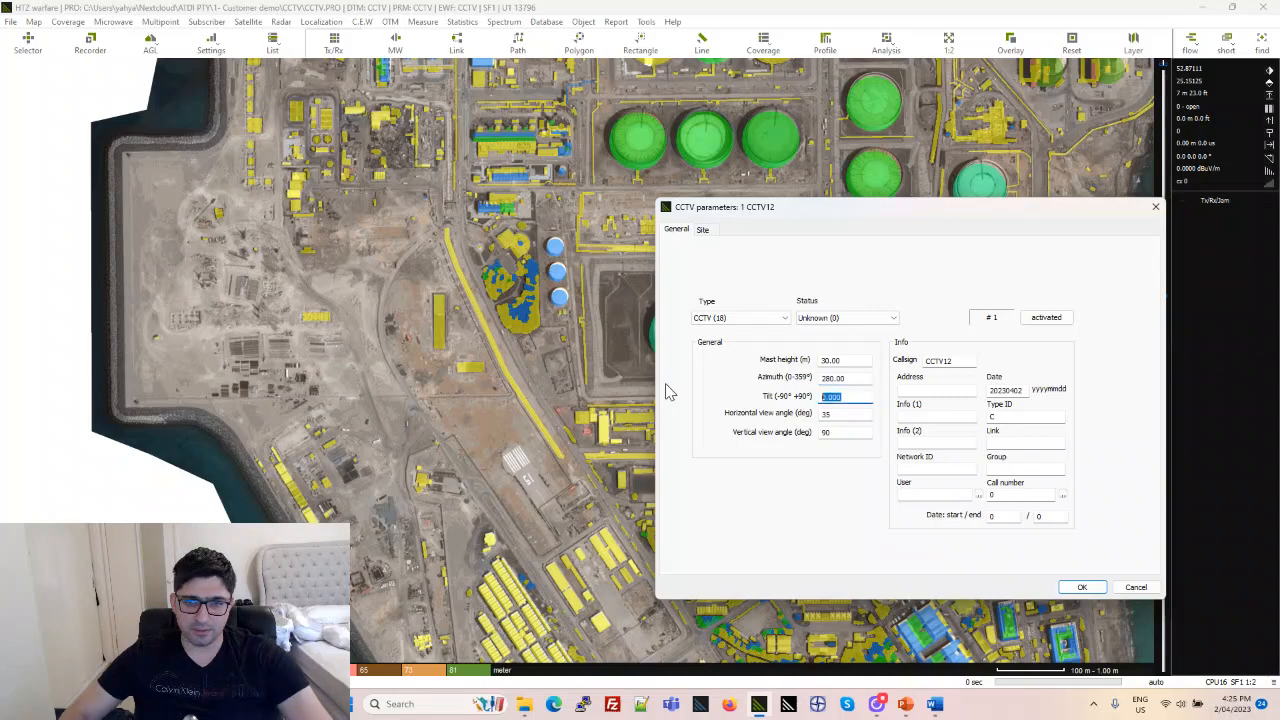
- Set the CCTV station's tilt to -3 degrees
text(-)
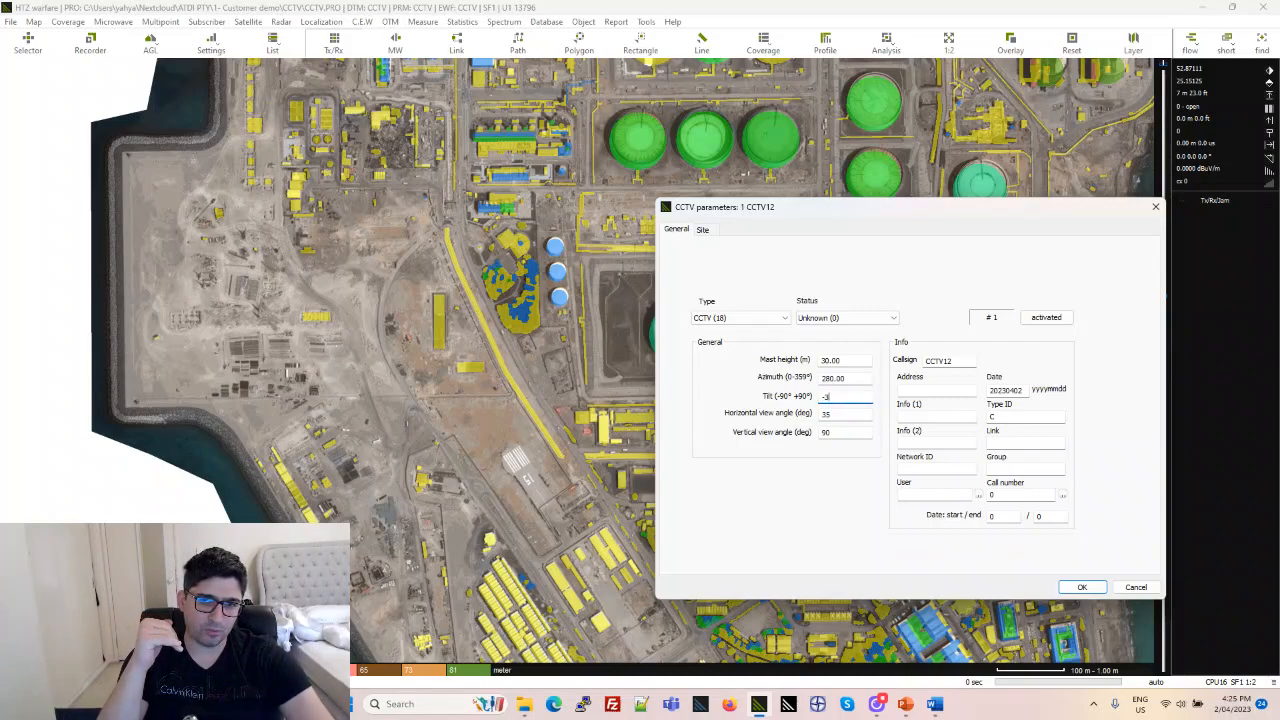
text(3)
key(Tab)
key(shift+Tab)
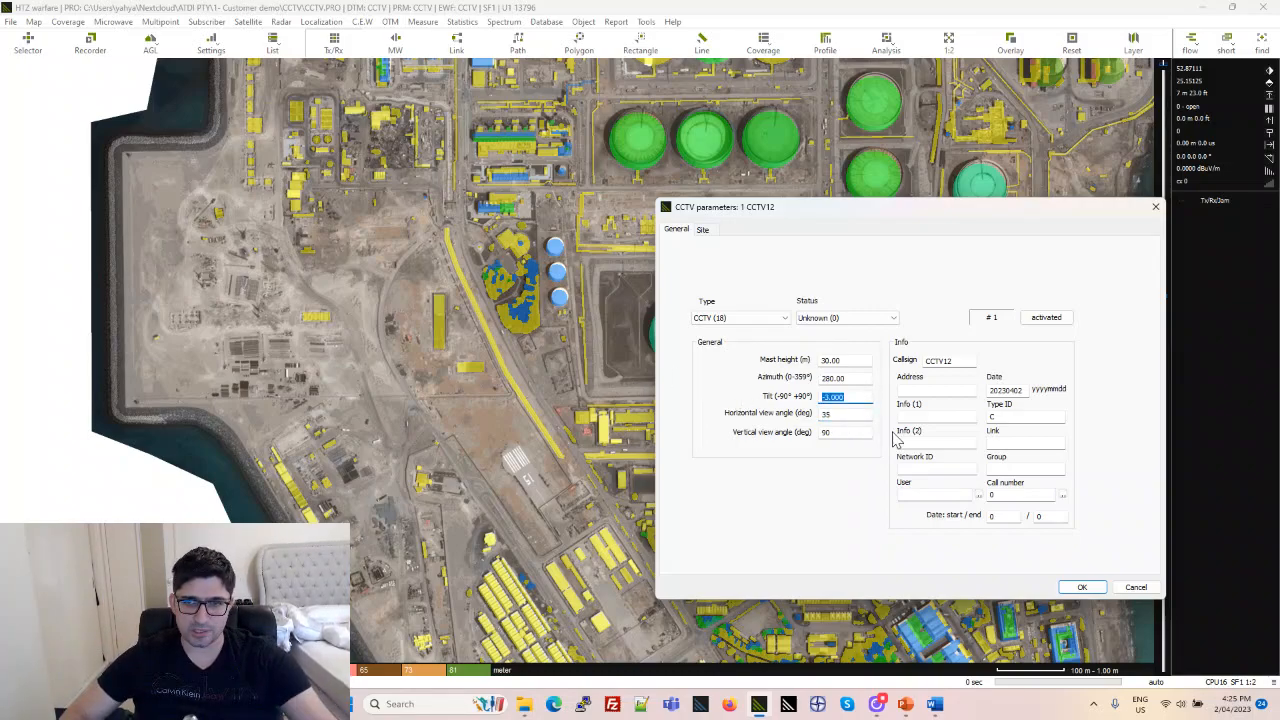
- Set the CCTV station's horizontal view angle to 85 degrees and its vertical view angle to 23 degrees
key(Tab)
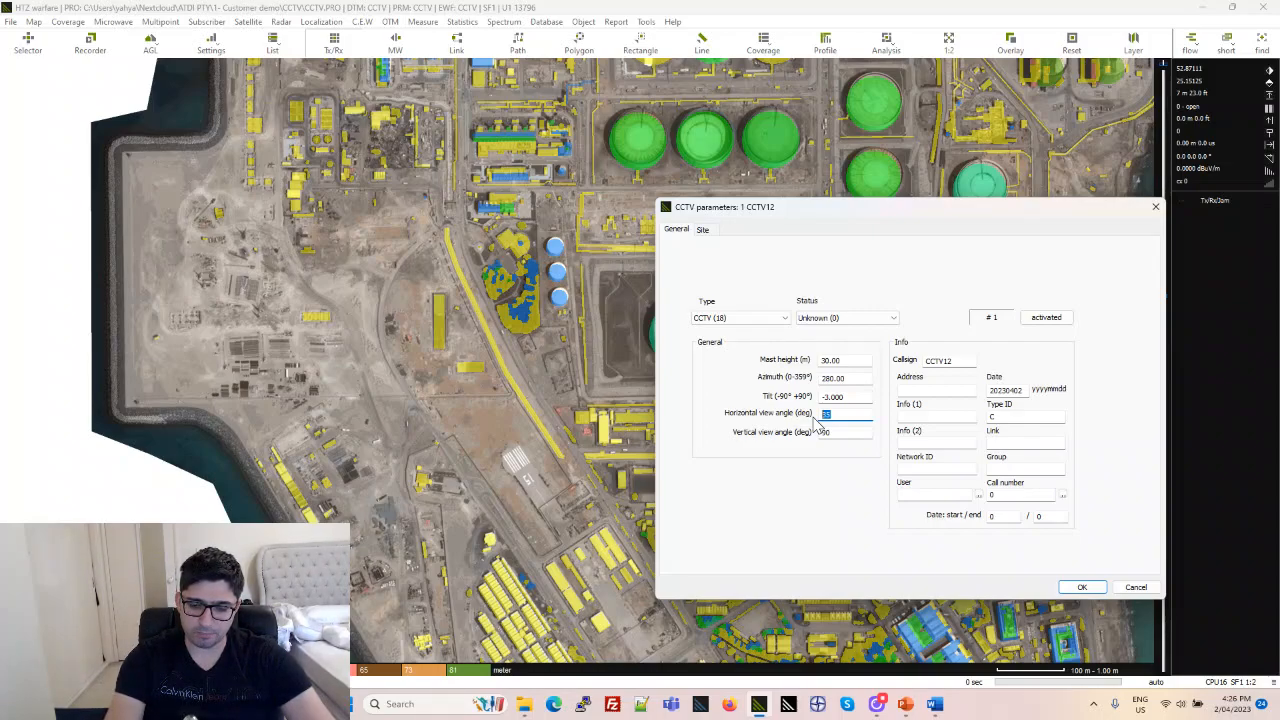
text(90)
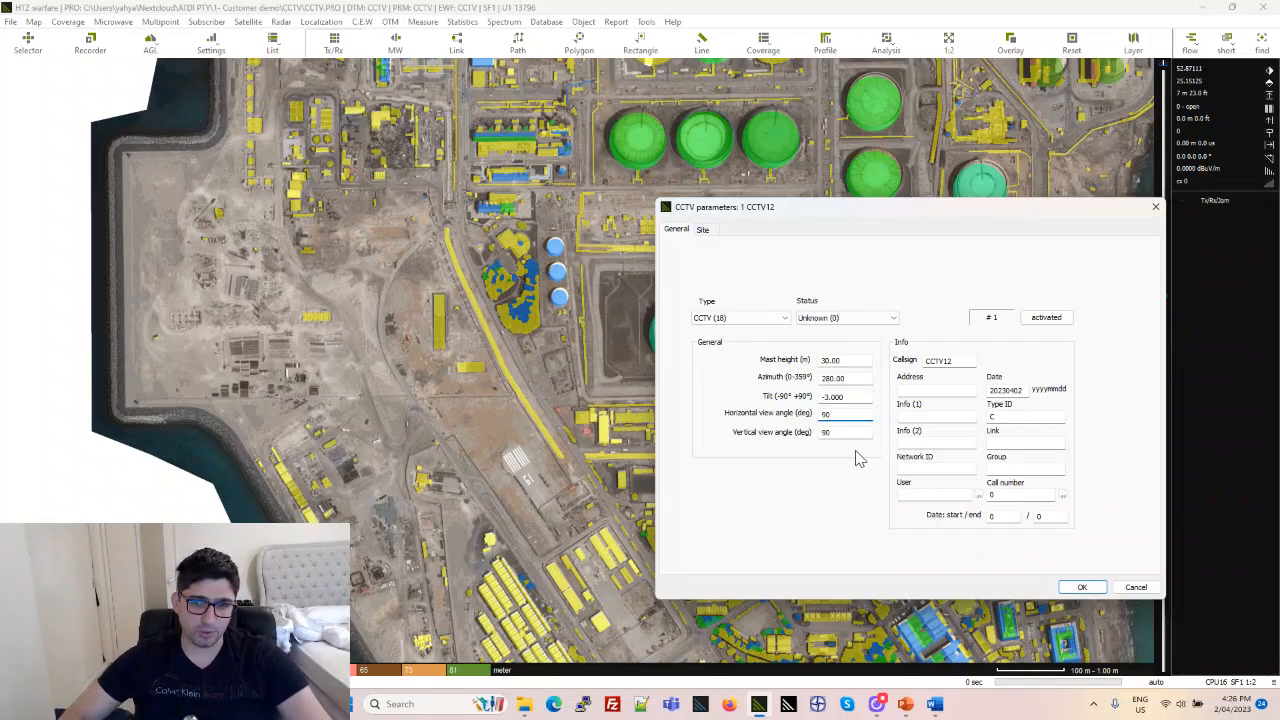
key(shift+Home)
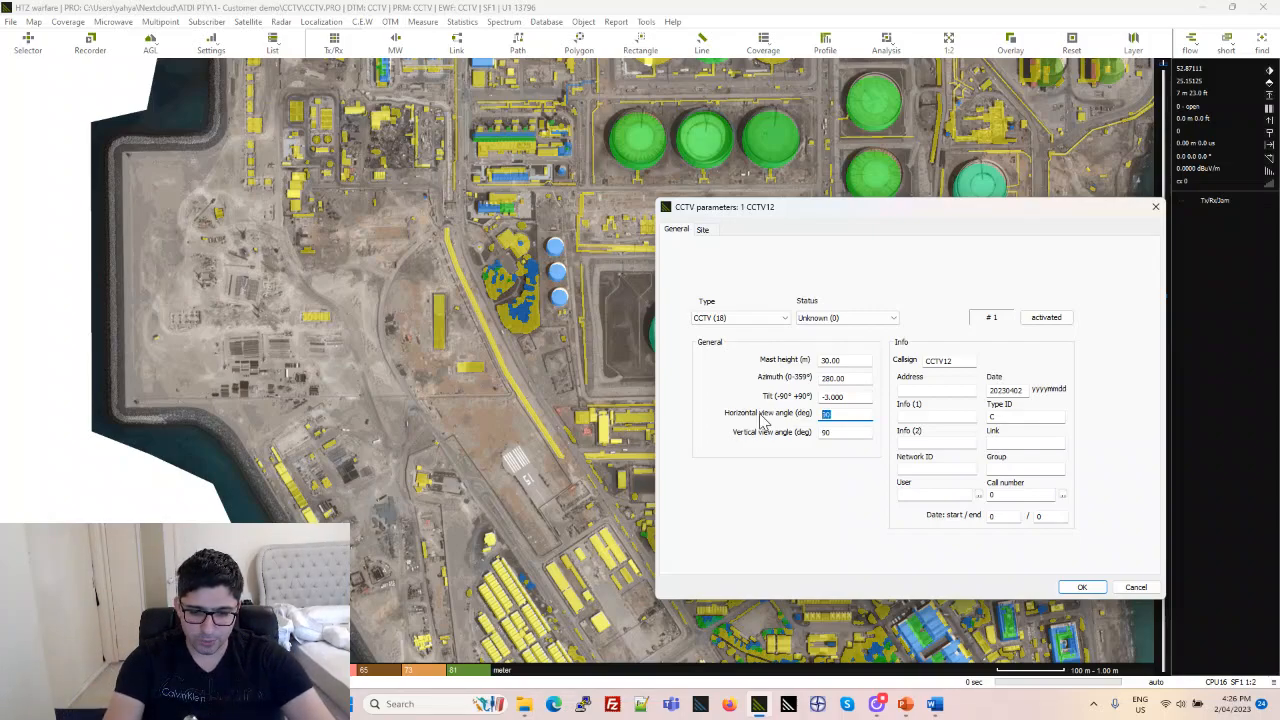
text(5)
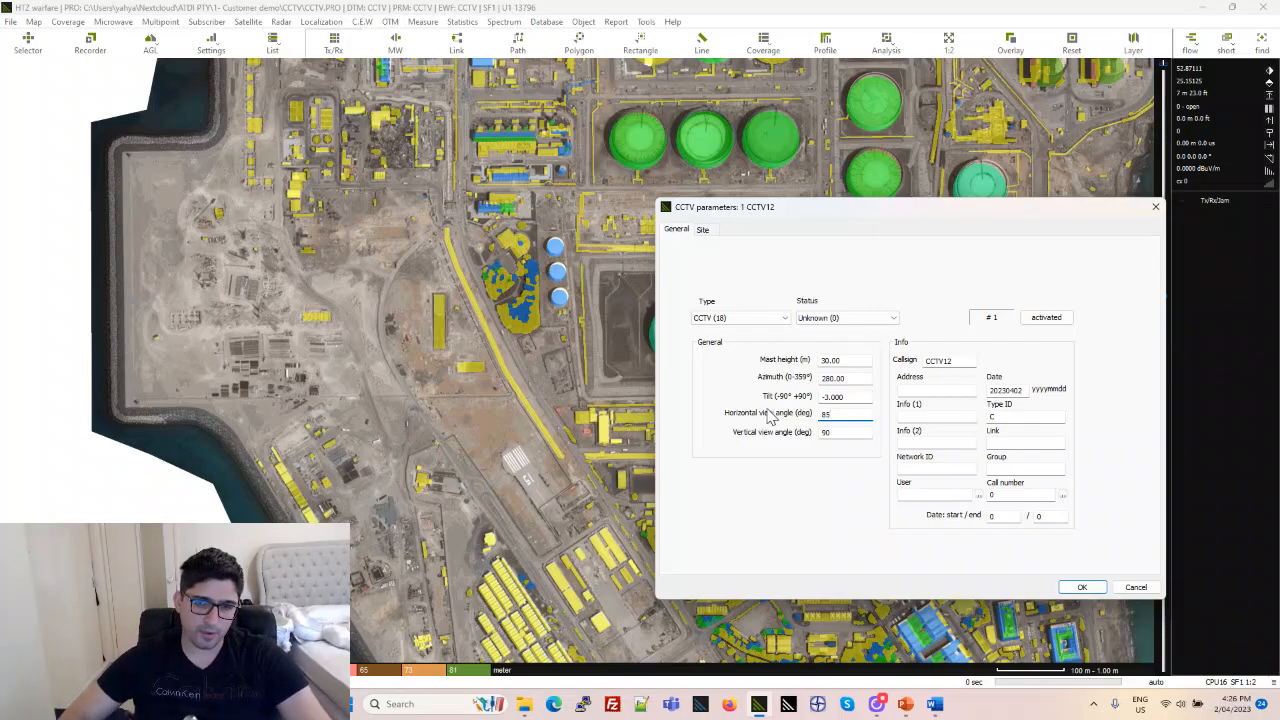
key(Tab)
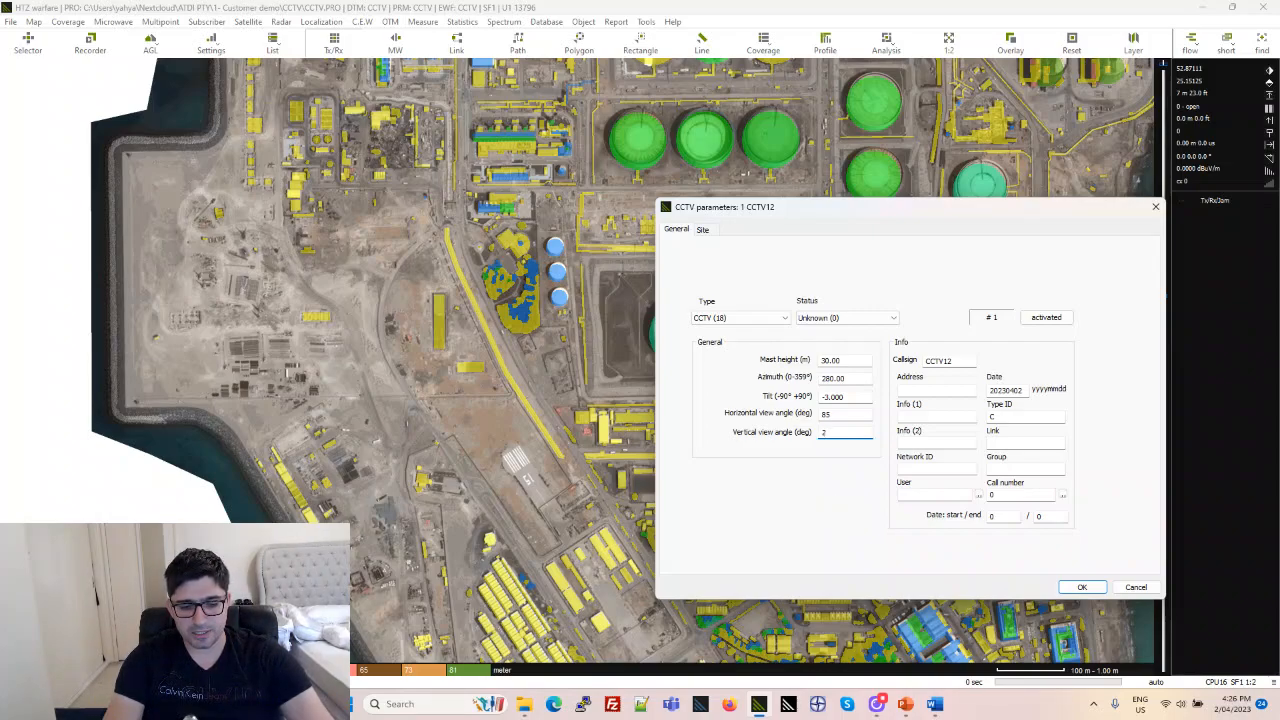
text(3)
key(Tab)
key(shift+Tab)
- Give the CCTV station the callsign Cam1 and accept its parameters
text(C)
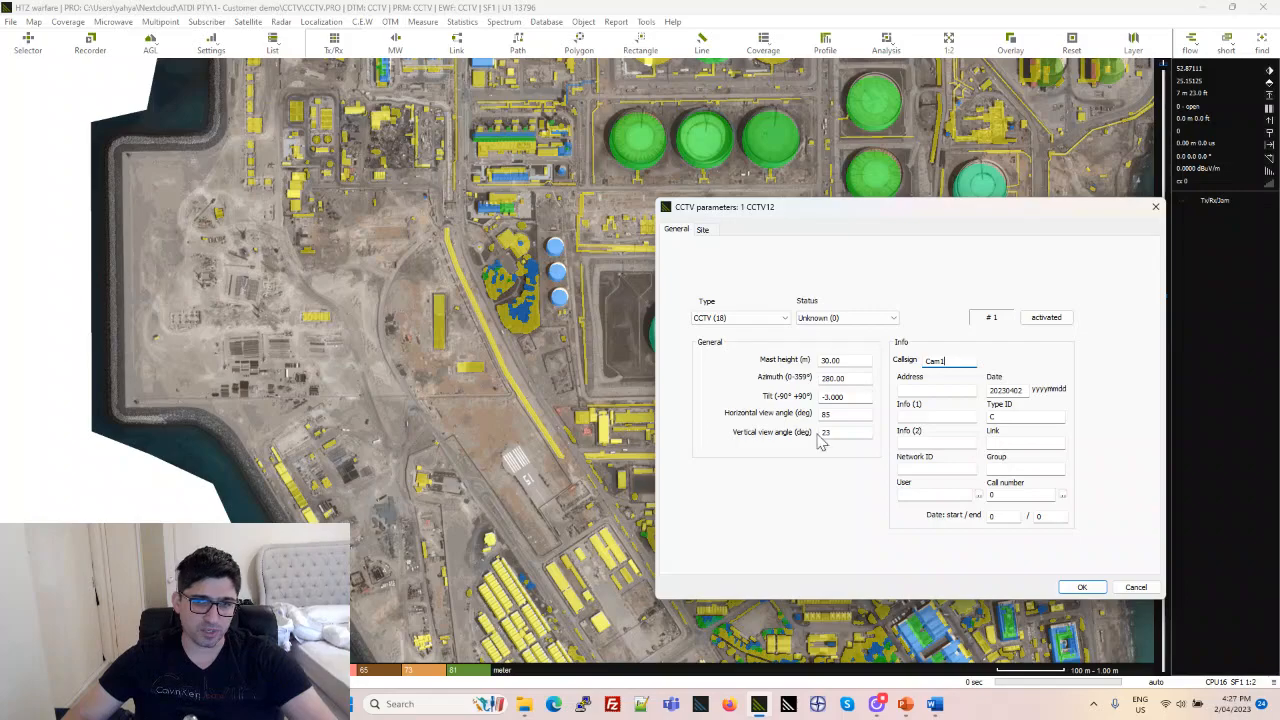
drag(886, 207, 611, 147)
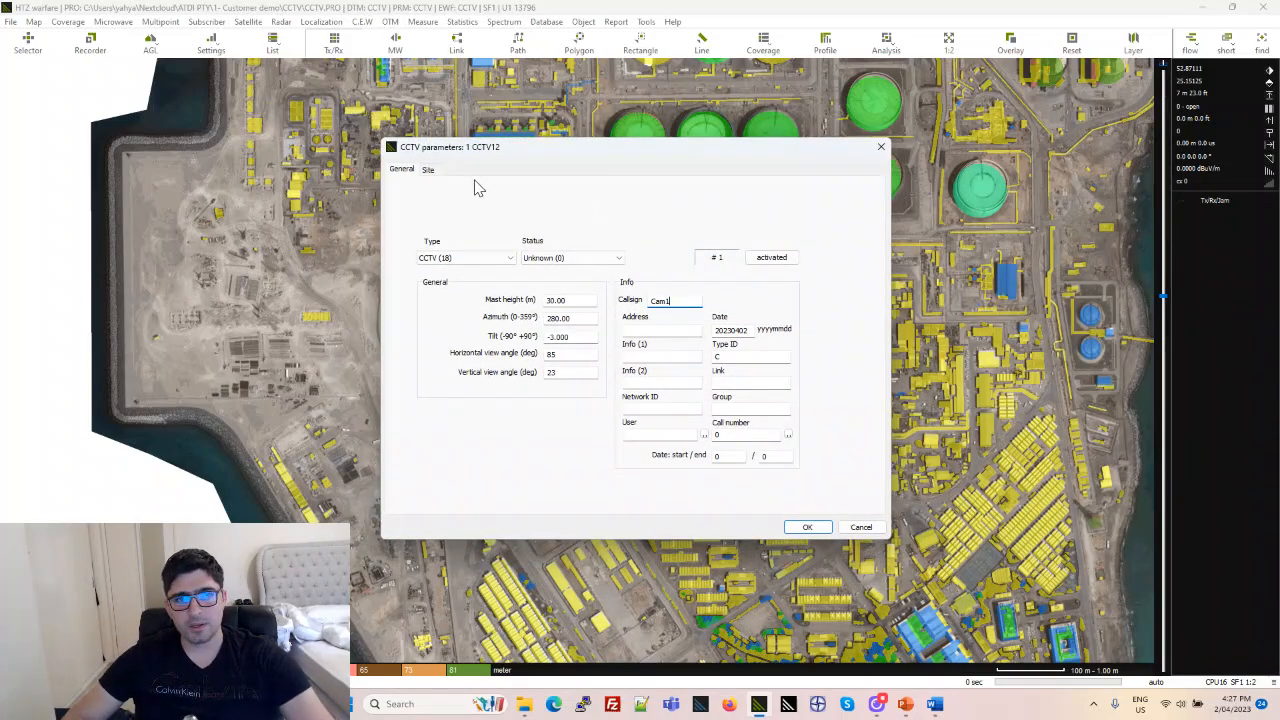
click(808, 528)
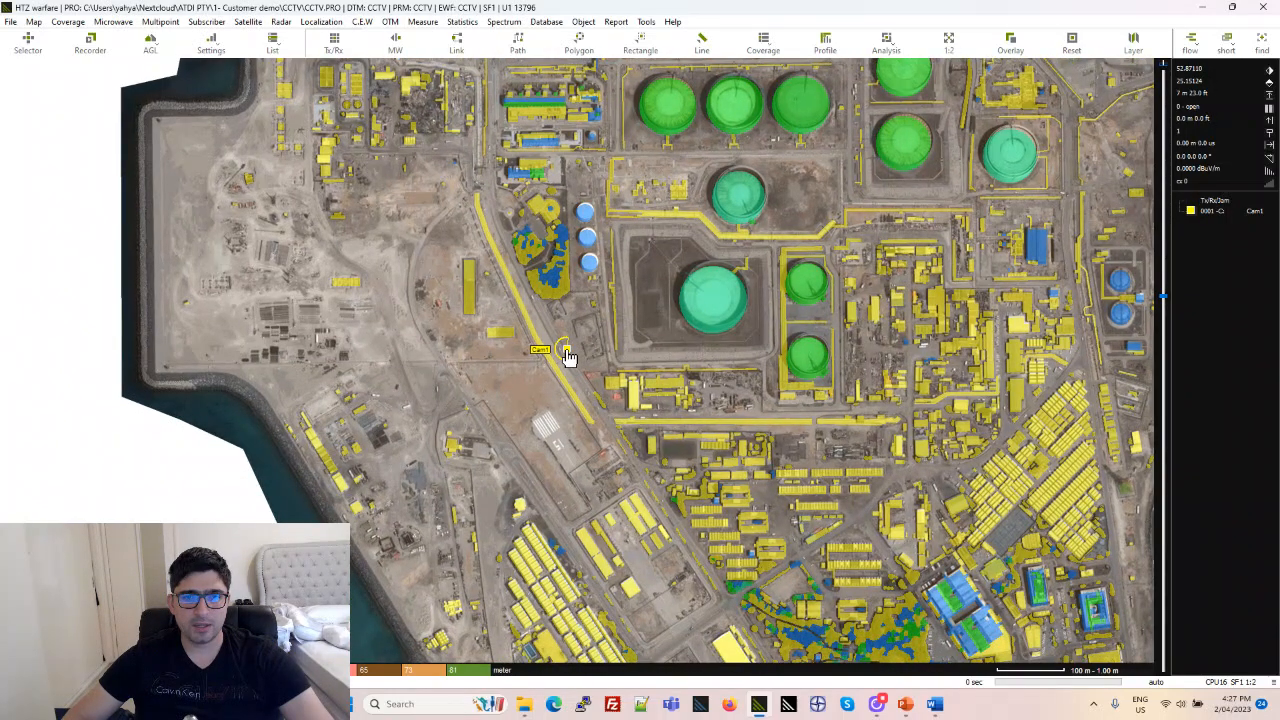
- Duplicate the Cam1 station with 2 copies at an azimuth spacing of 120 degrees
right_click(567, 357)
click(609, 360)
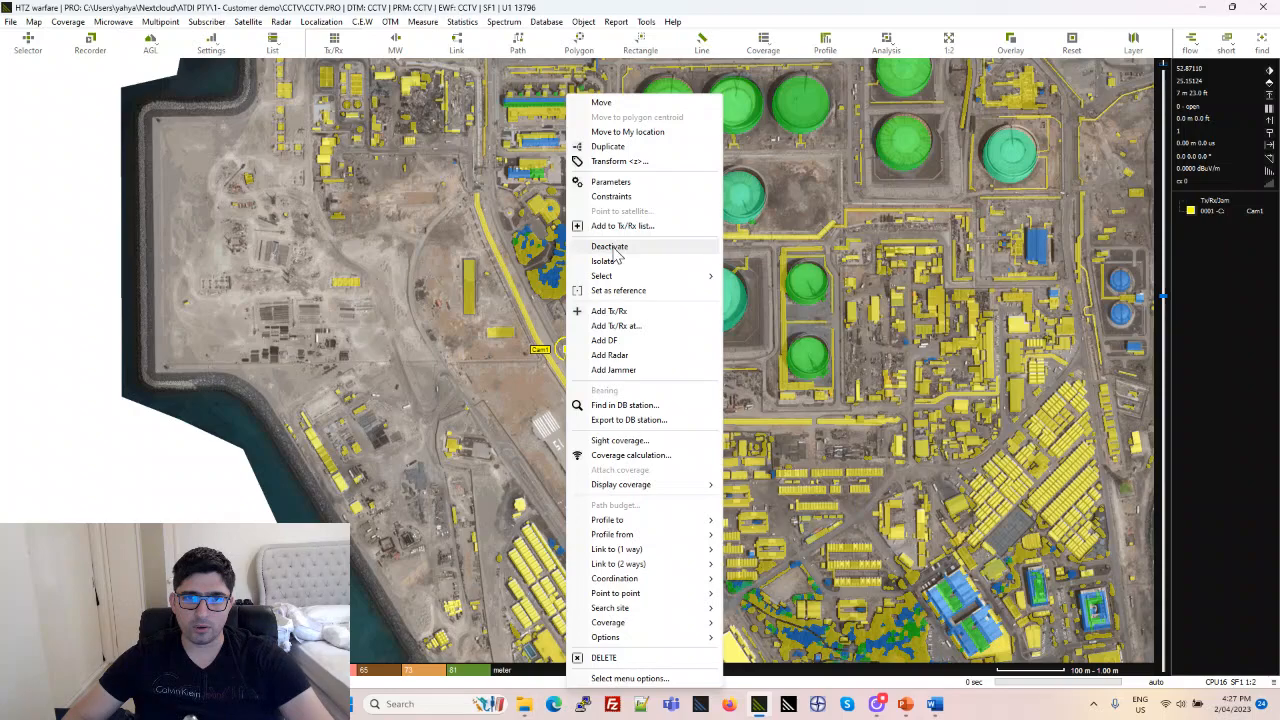
click(627, 146)
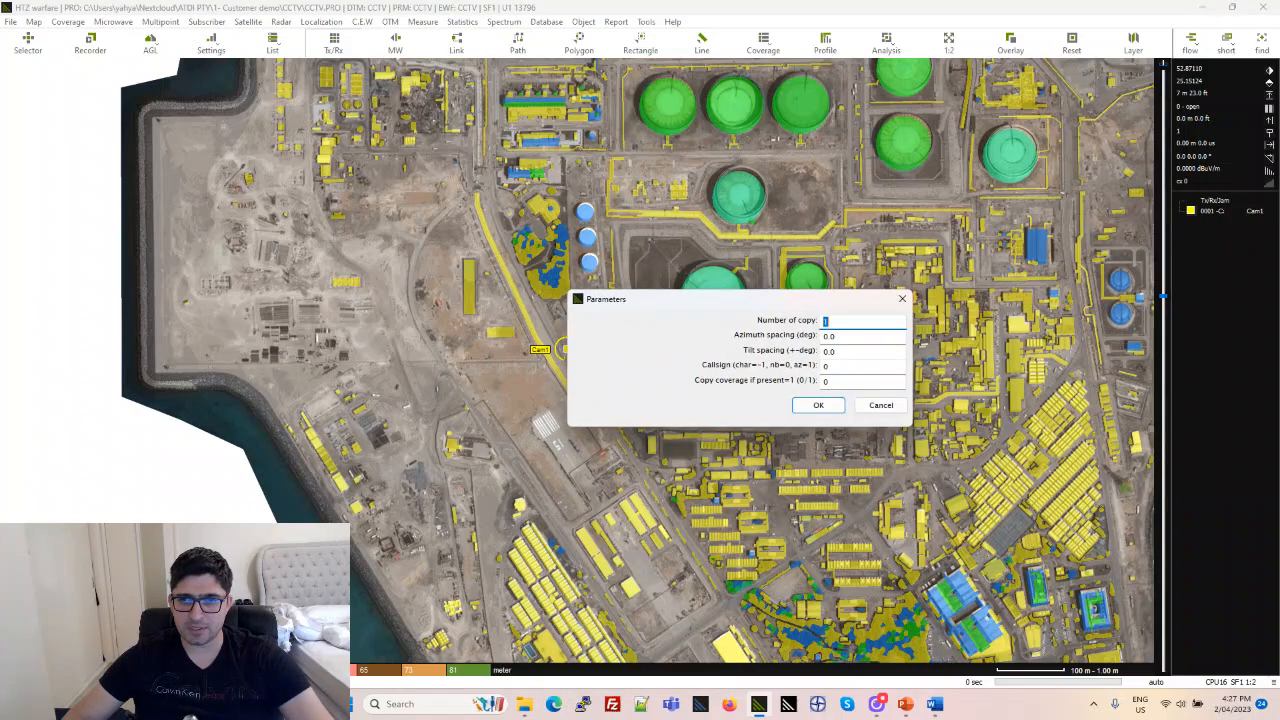
text(2)
key(Tab)
text(120)
key(Tab)
click(818, 405)
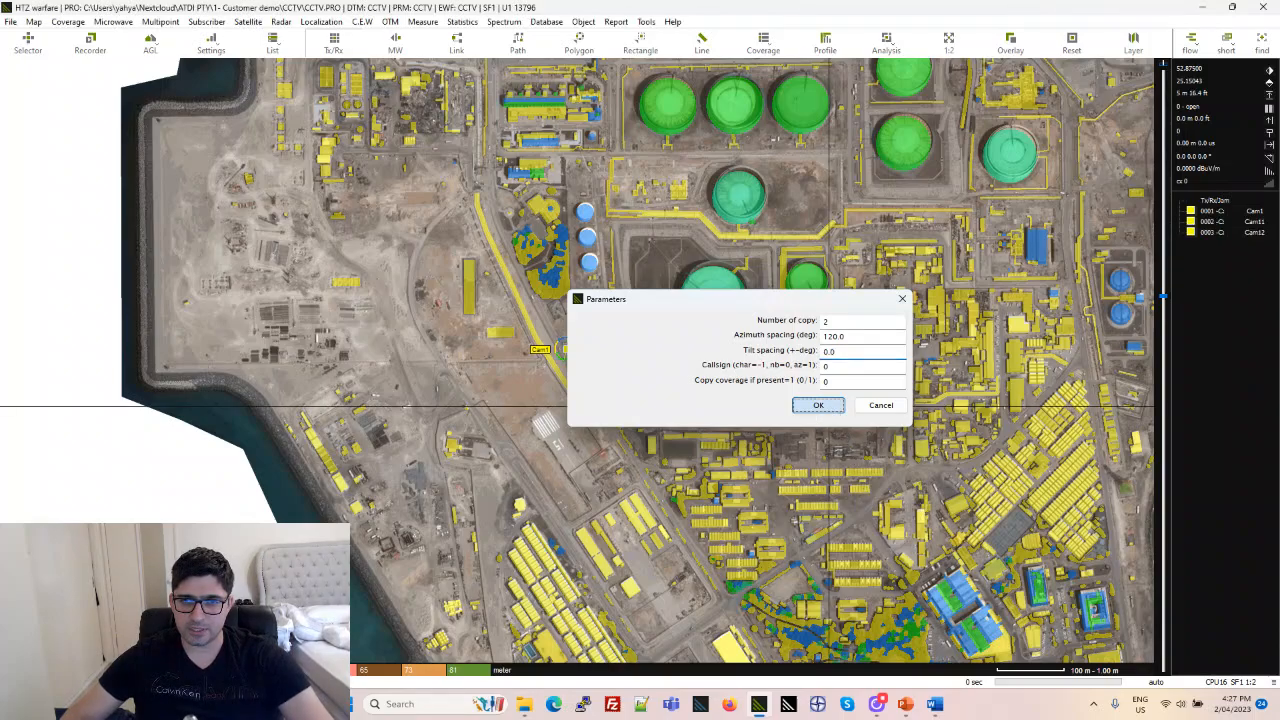
scroll(600, 411, up, 3)
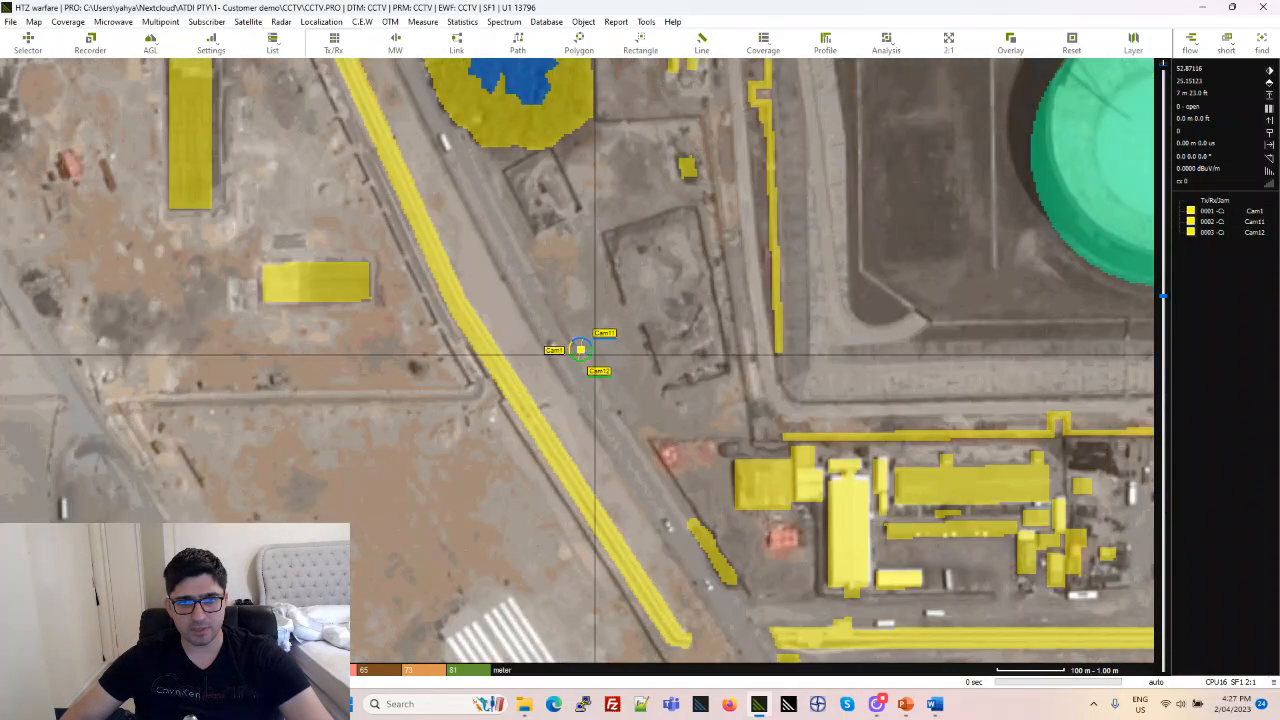
scroll(596, 370, down, 4)
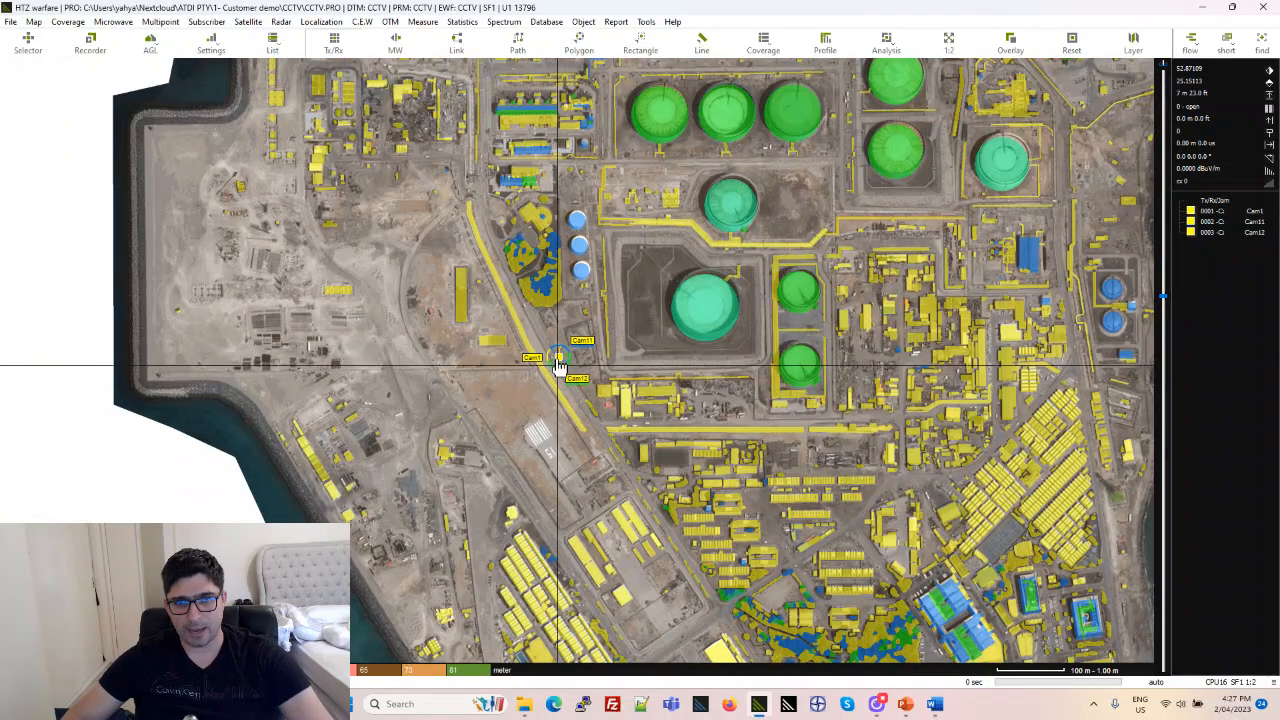
scroll(556, 372, up, 2)
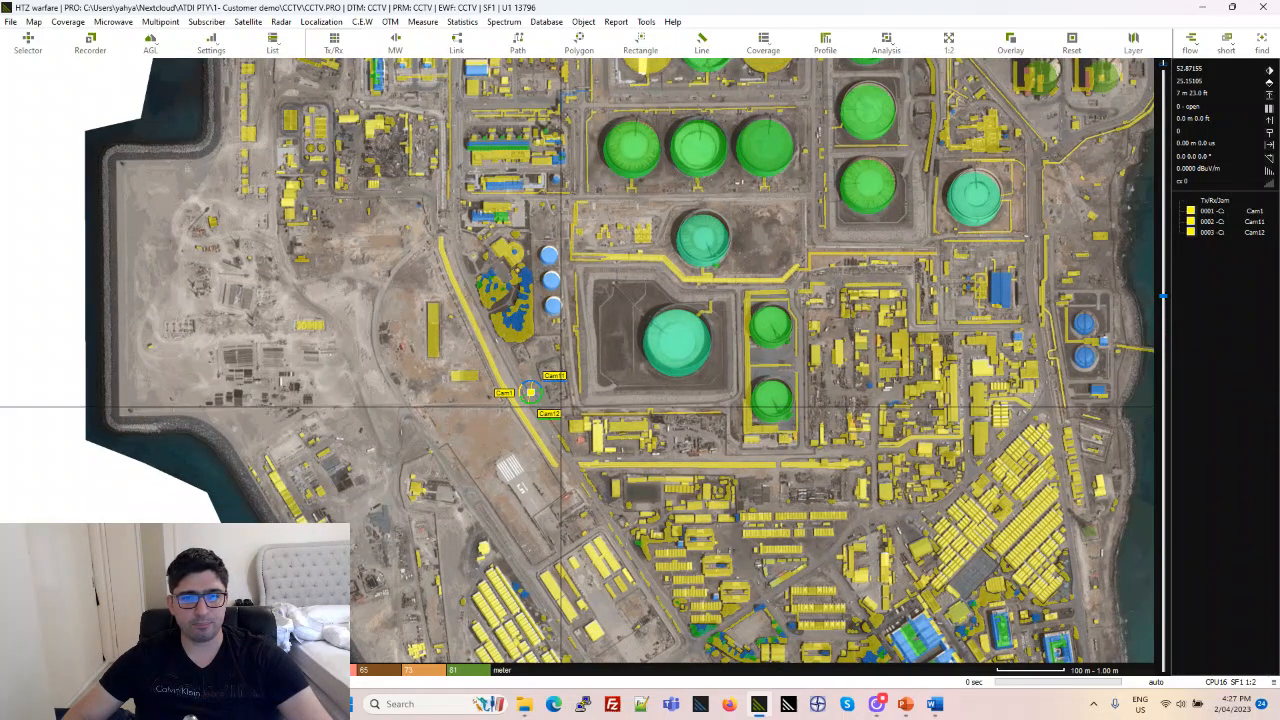
click(646, 22)
click(363, 166)
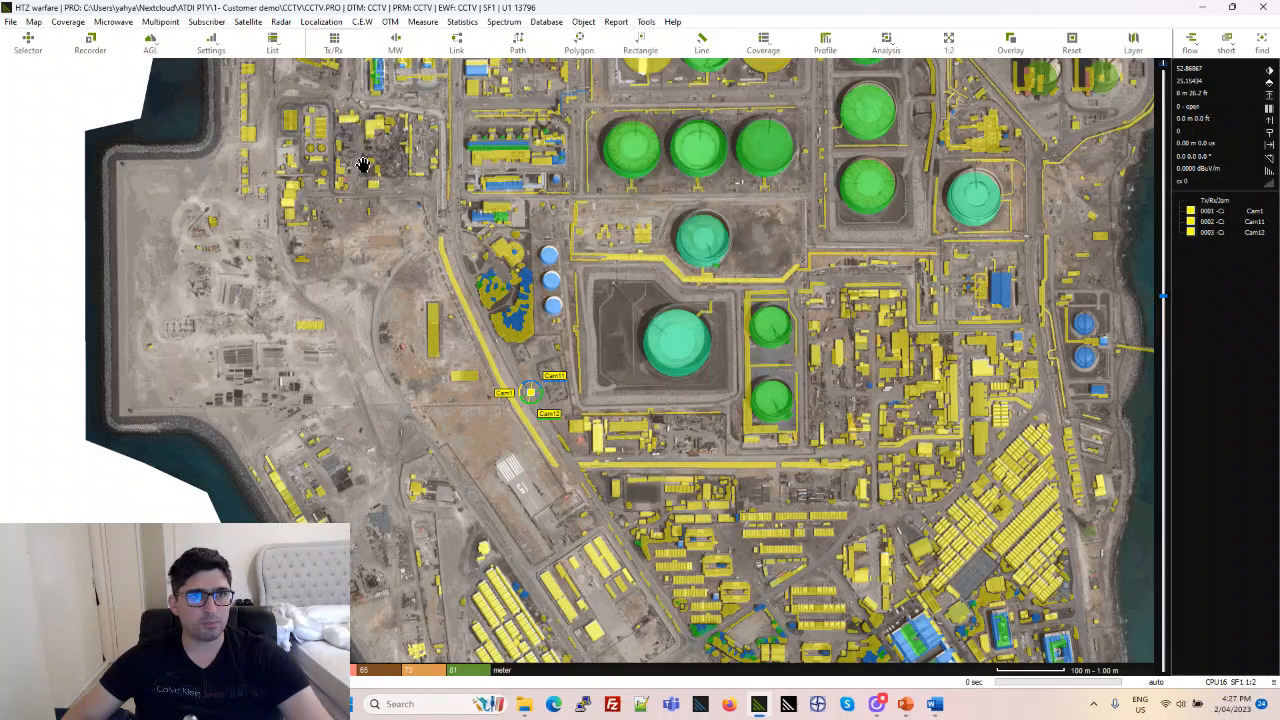
click(272, 43)
click(416, 410)
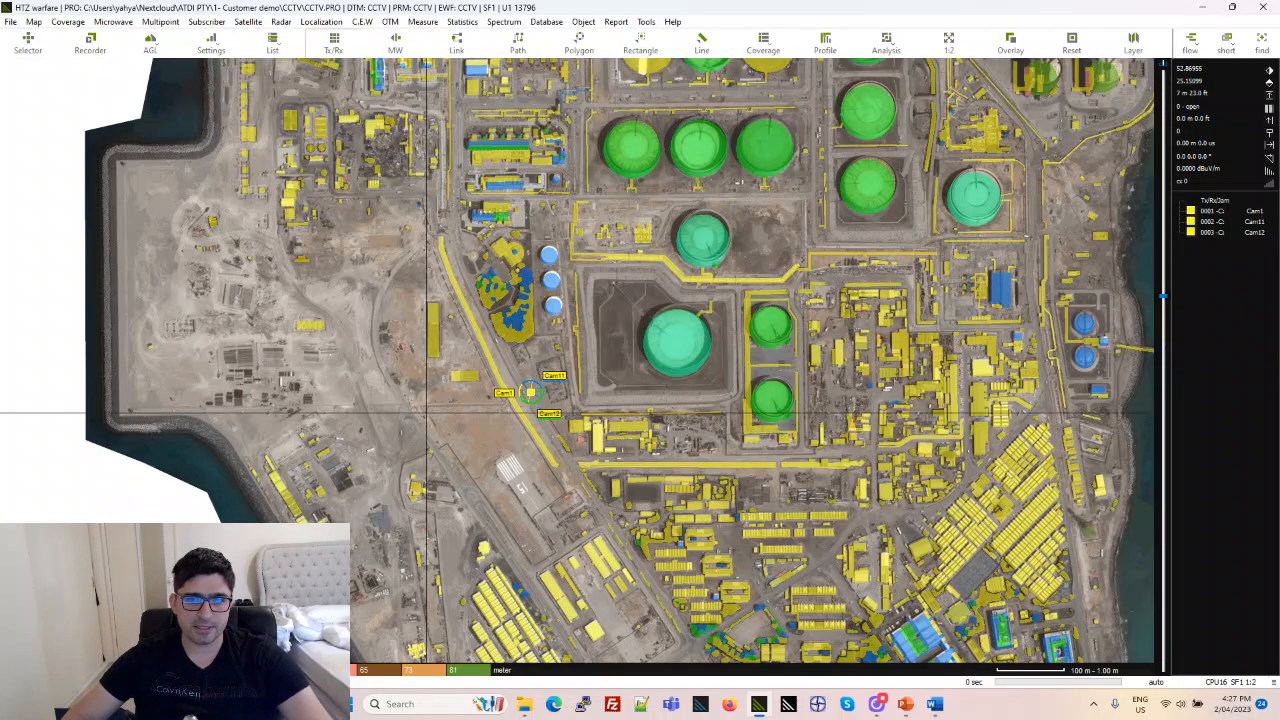
- Open the CCTV coverage calculation settings and use the activated CCTVs as the camera sources
right_click(534, 430)
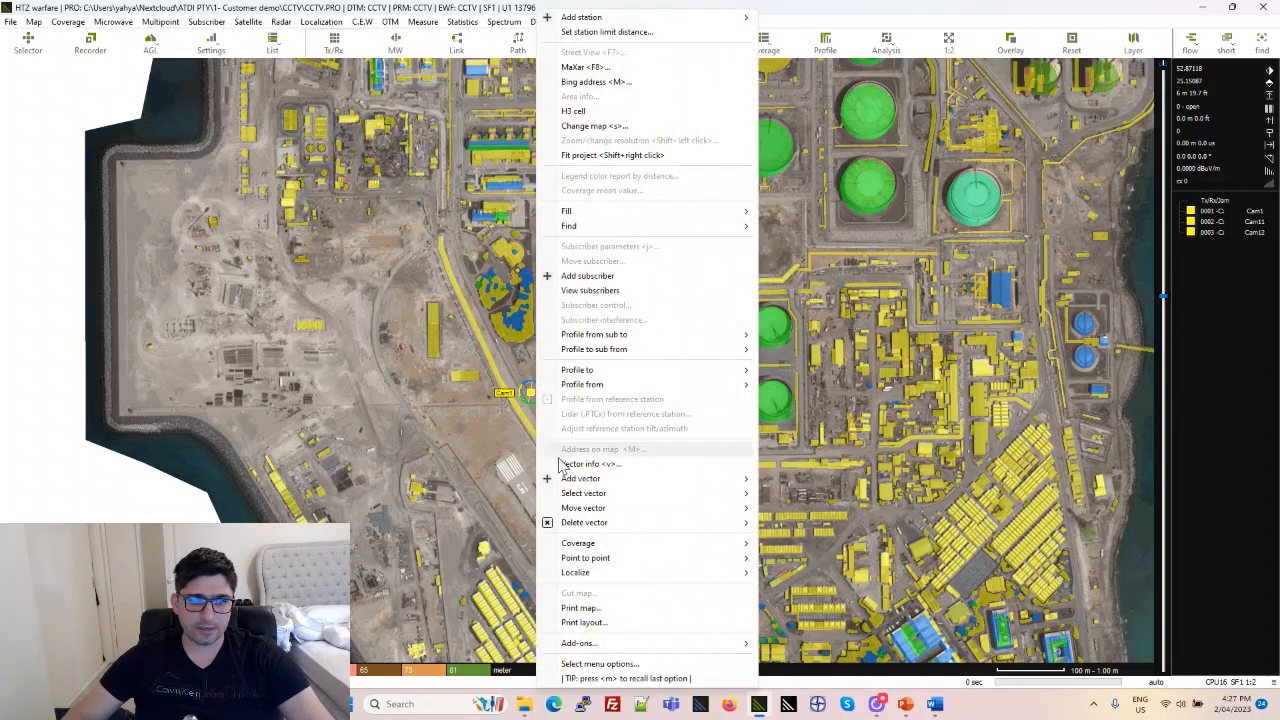
mouse_move(598, 545)
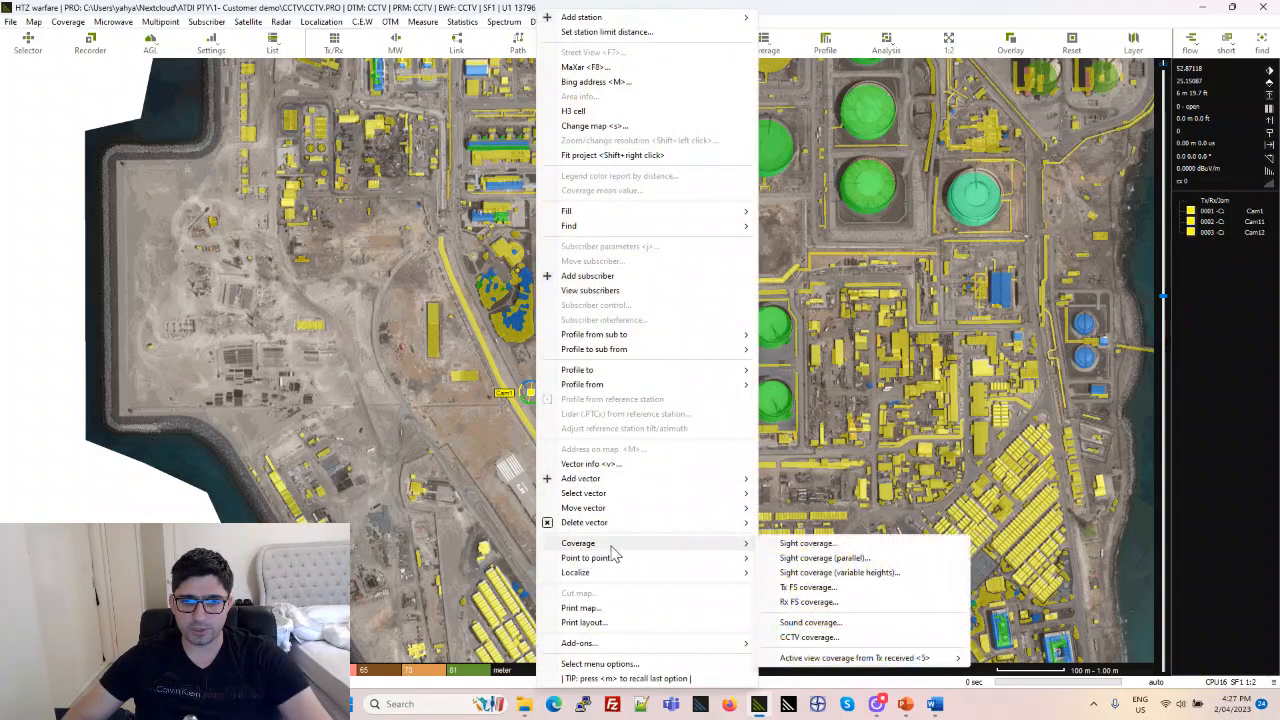
click(810, 637)
drag(793, 309, 779, 164)
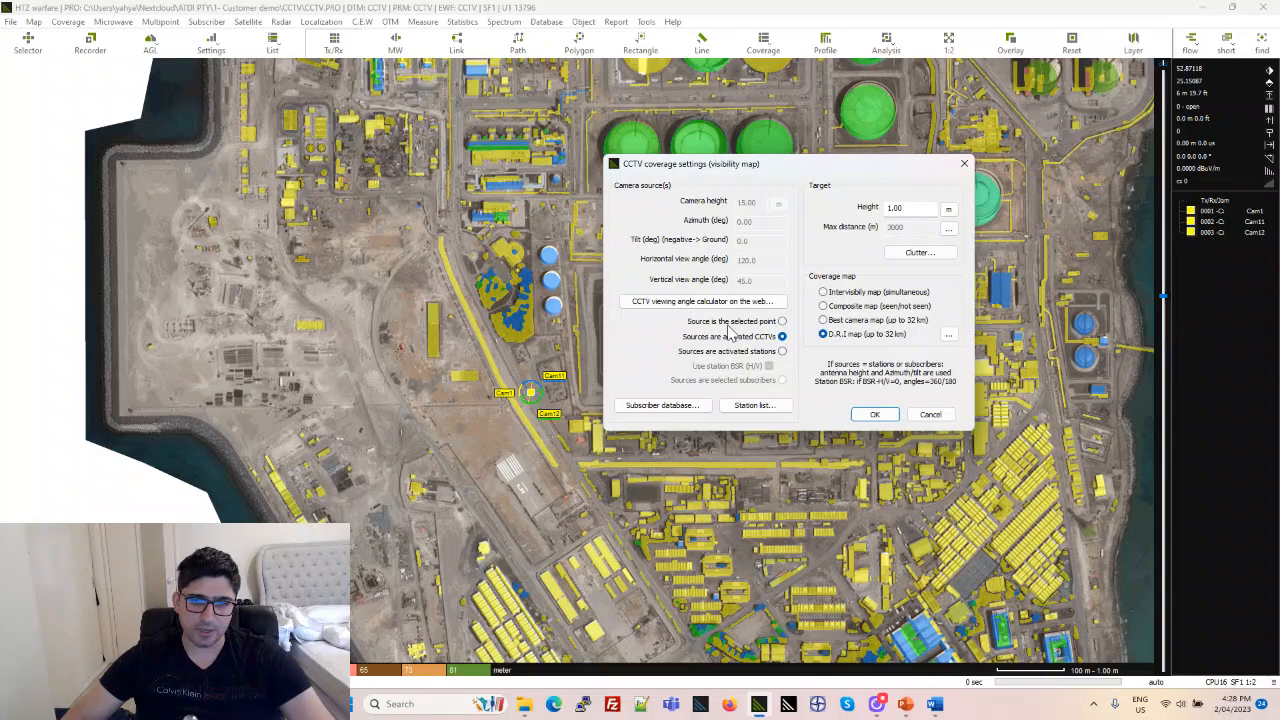
drag(780, 166, 851, 160)
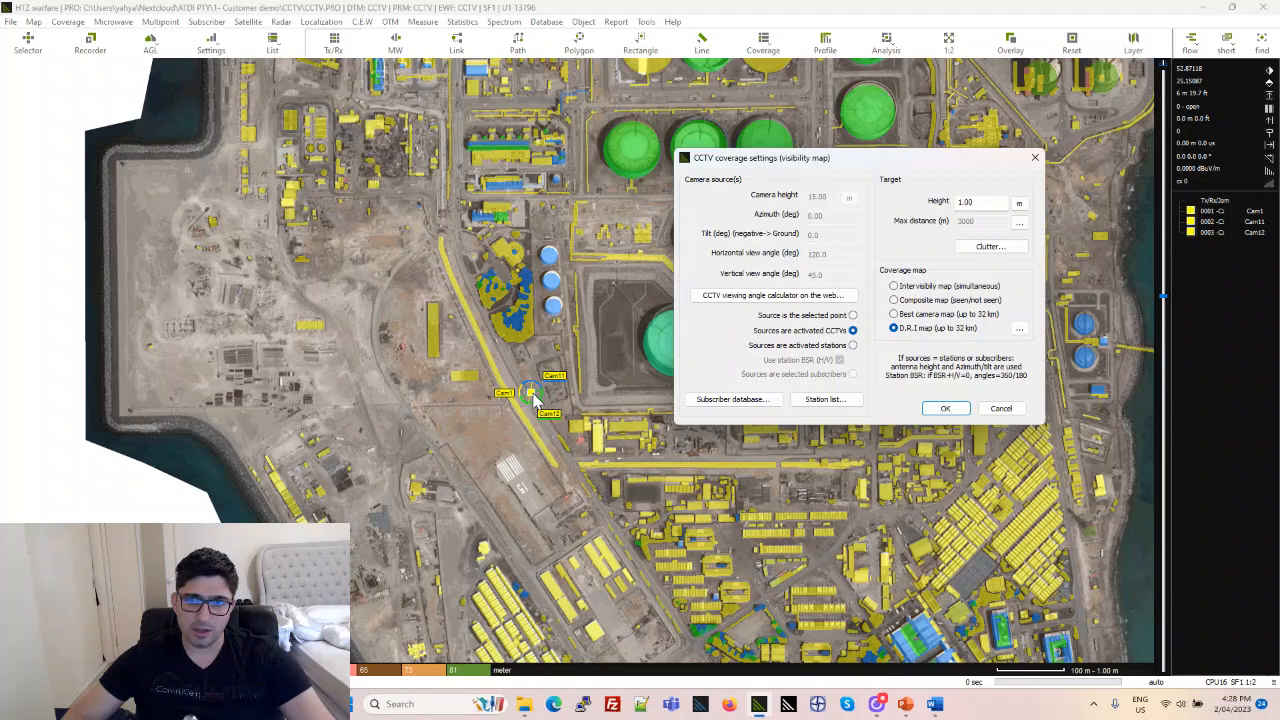
click(852, 316)
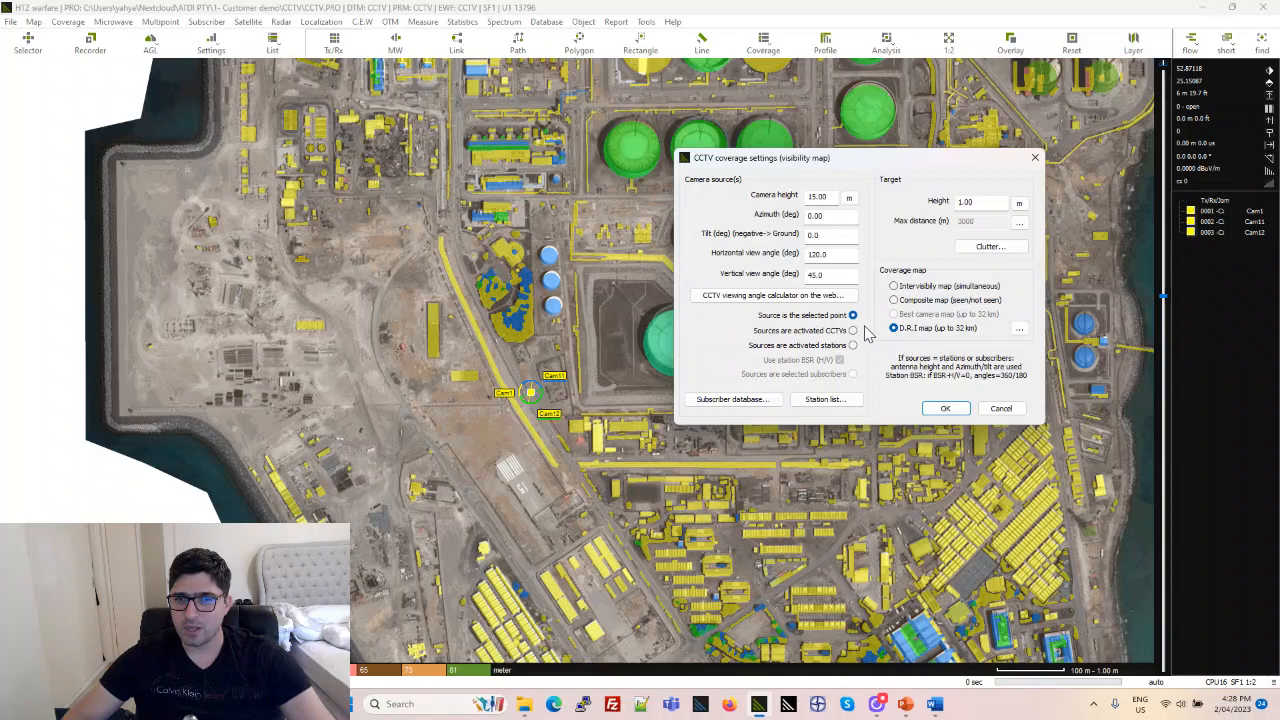
click(852, 331)
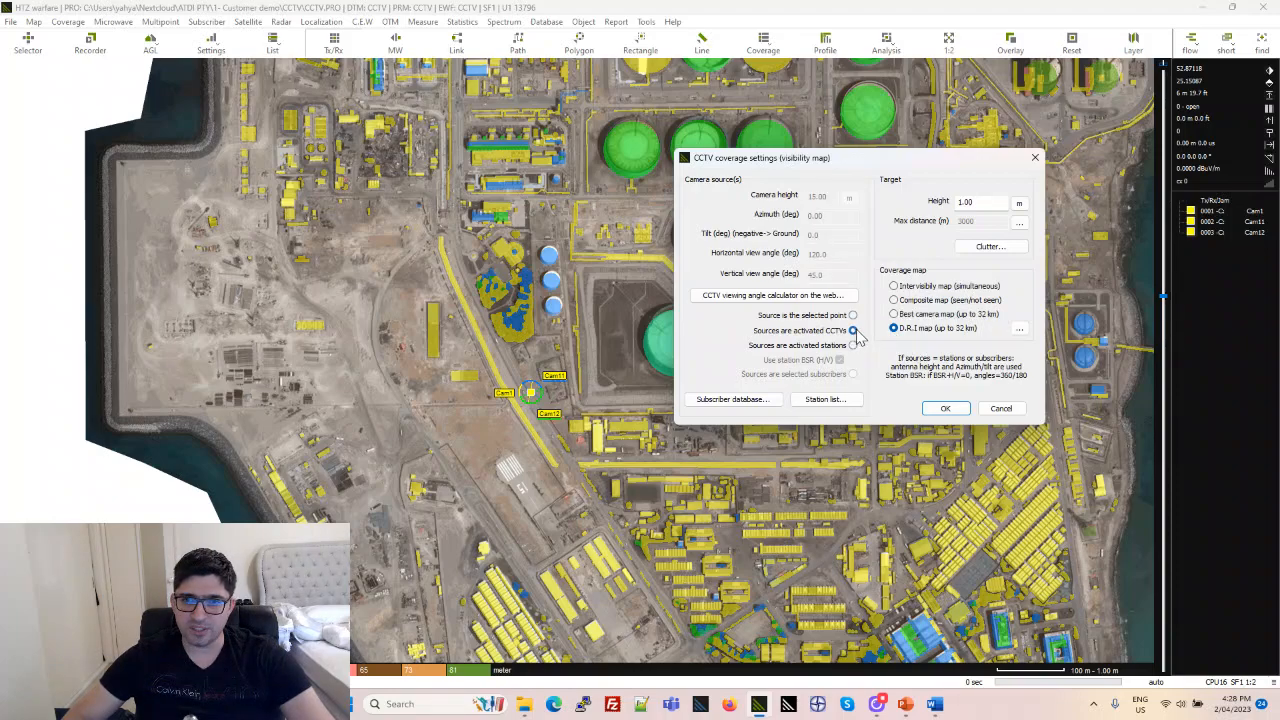
- Set the target height for the CCTV coverage to 1 m
drag(893, 168, 647, 193)
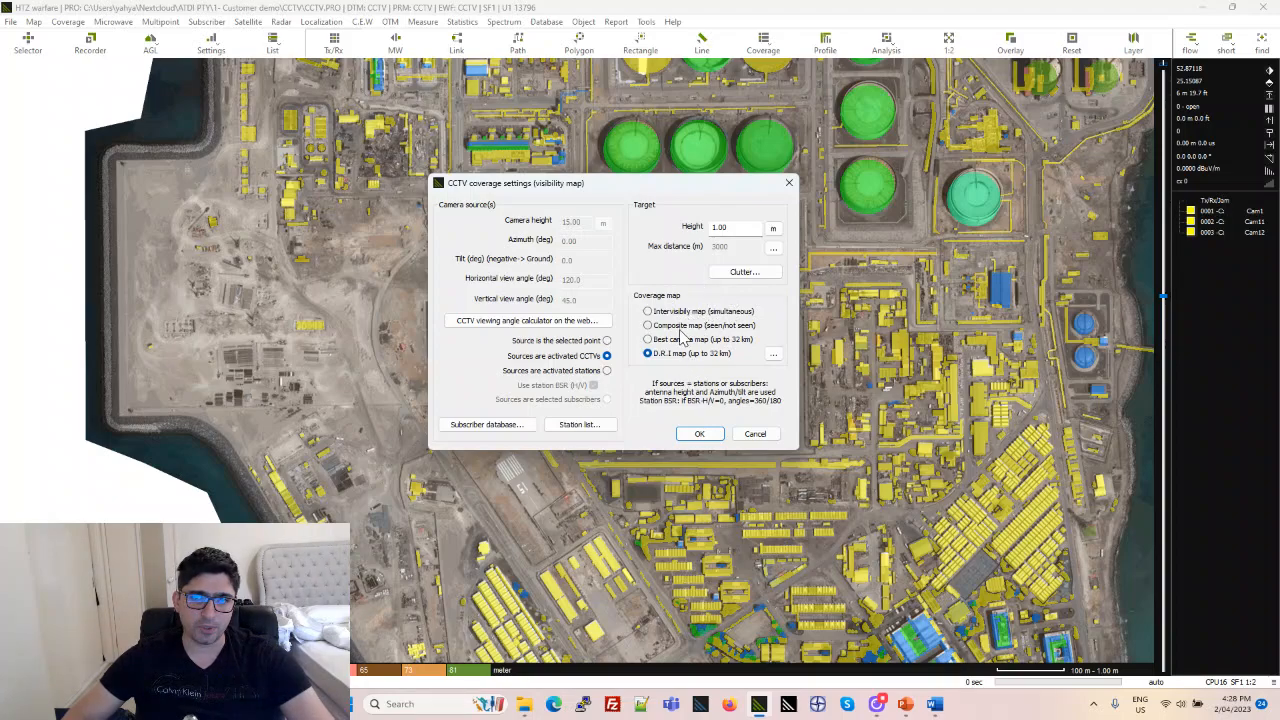
double_click(742, 228)
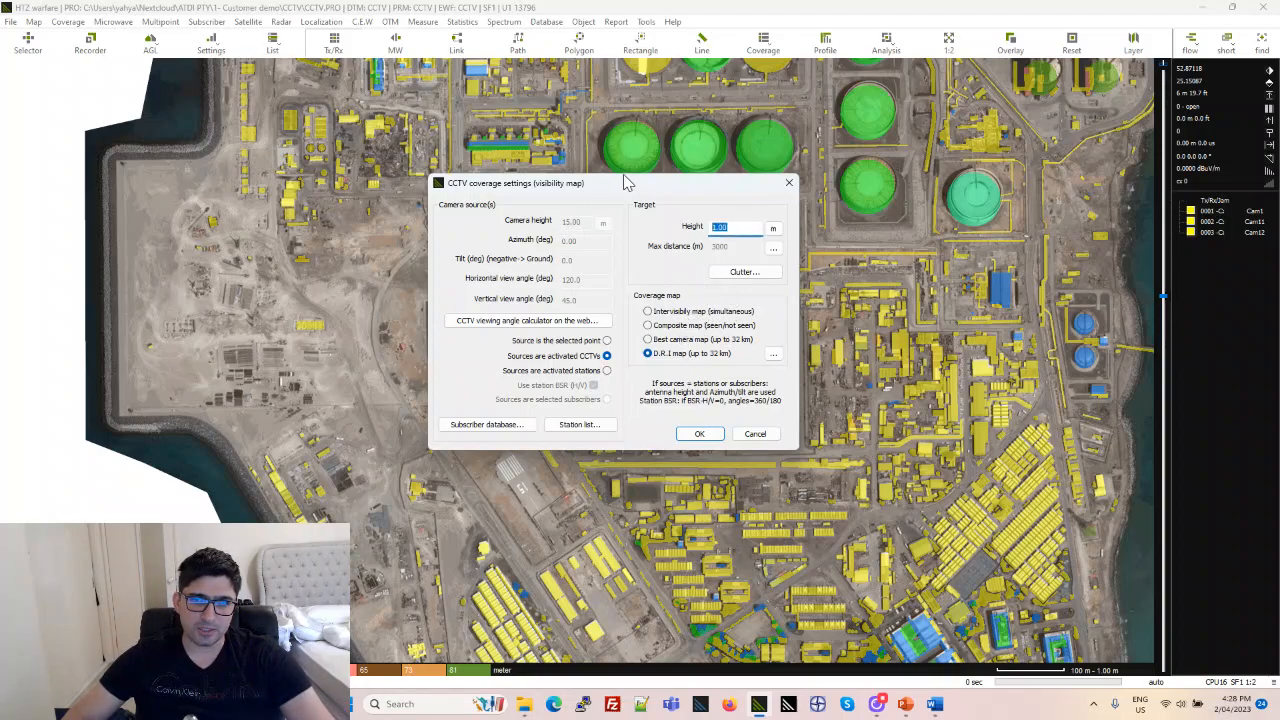
drag(633, 185, 870, 213)
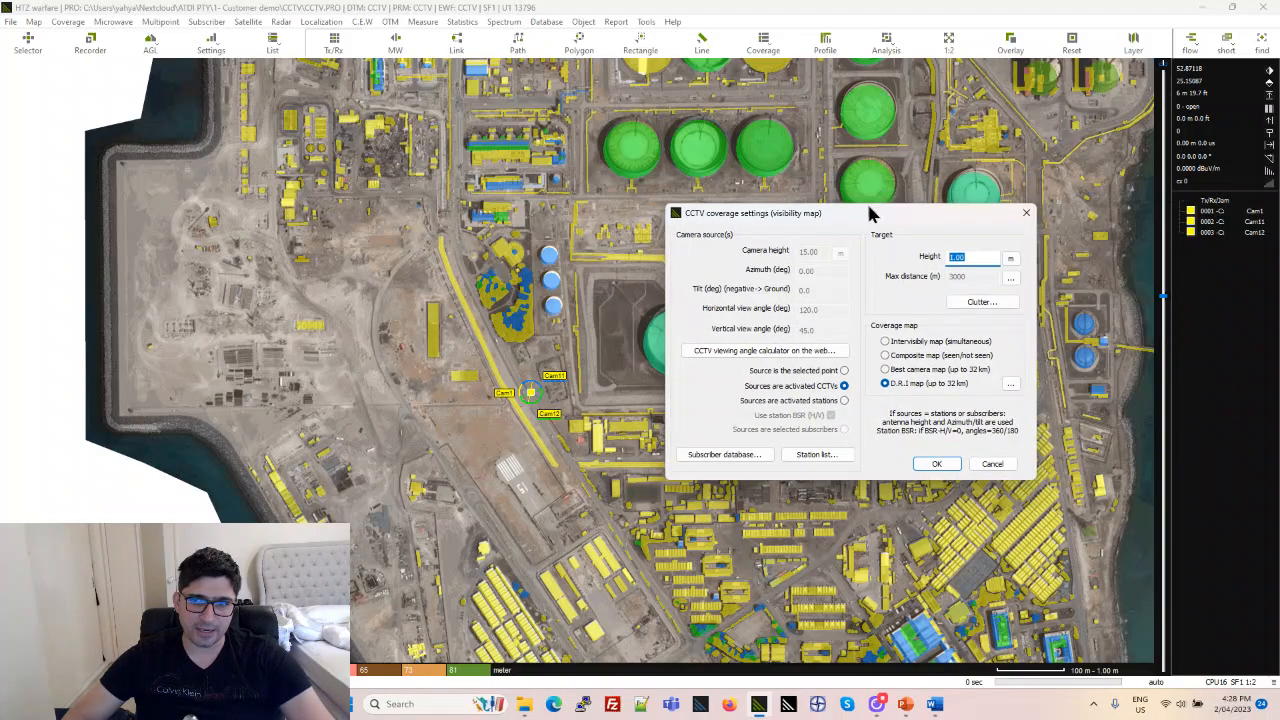
text(1)
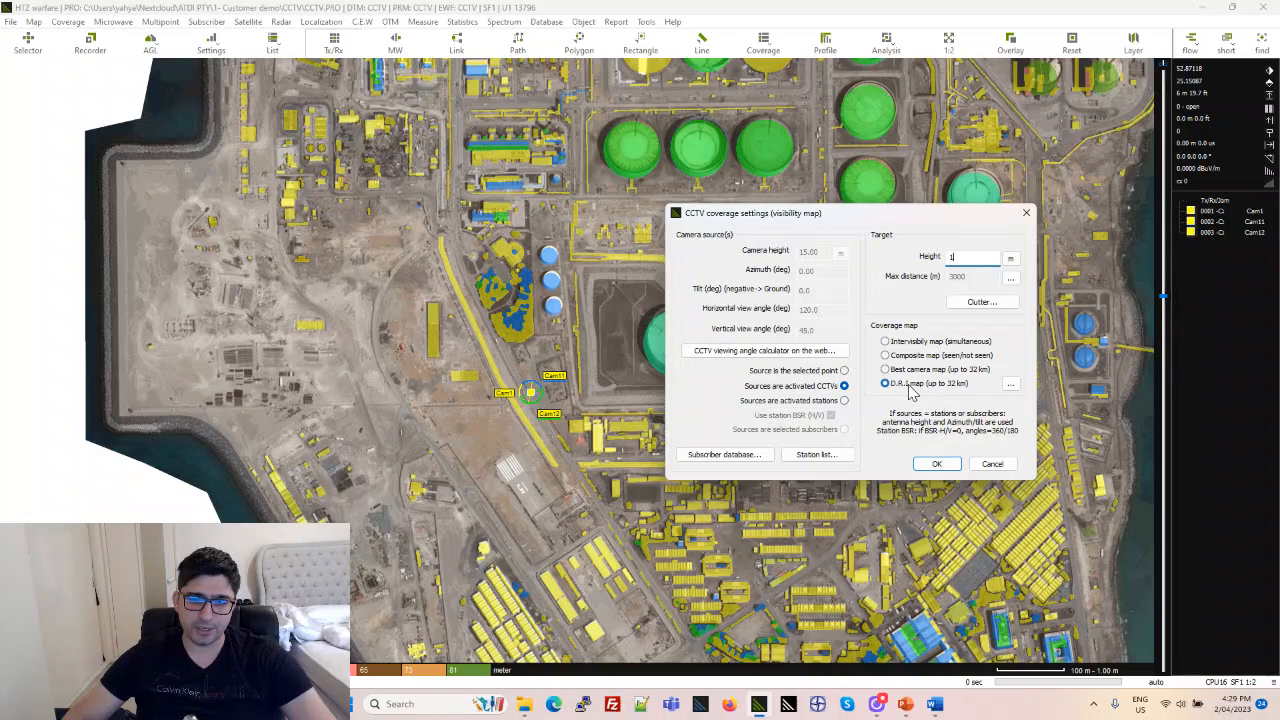
- Switch to the CCTV and Cameras document in Word, examine the DRI analysis map figure, and return to the coverage settings in HTZ warfare
key(alt+Tab)
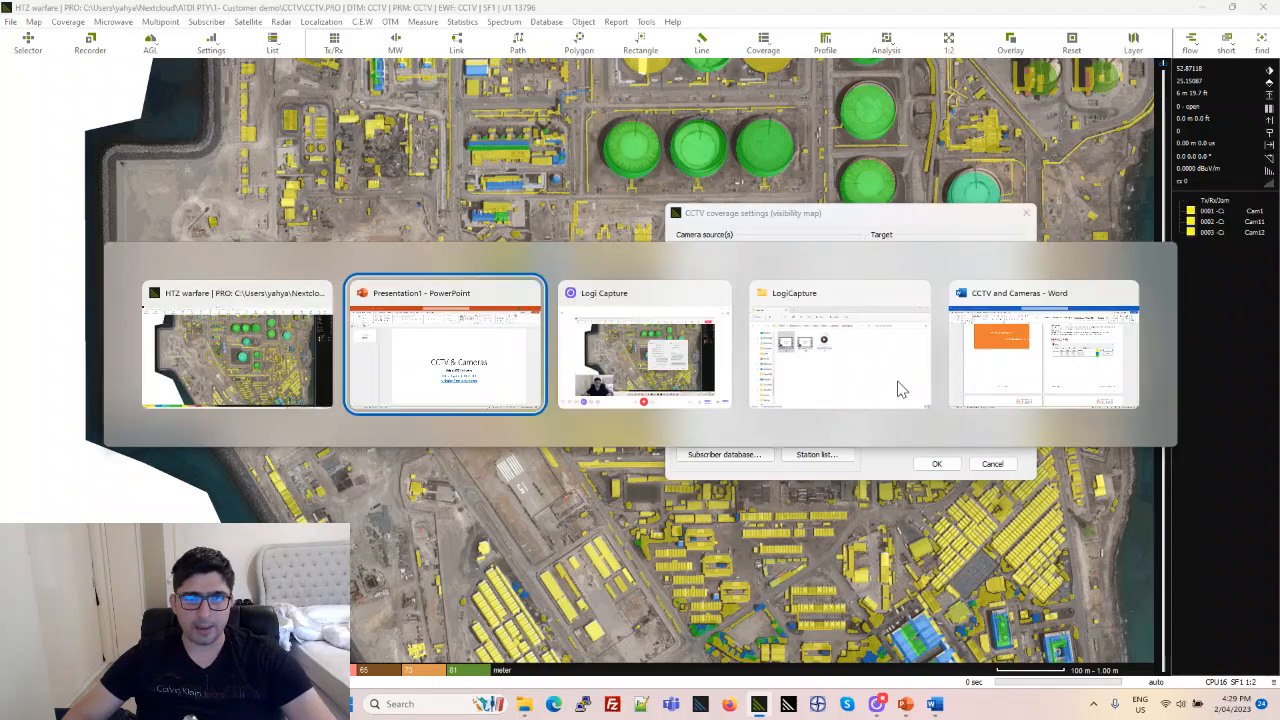
click(1108, 357)
scroll(657, 377, down, 5)
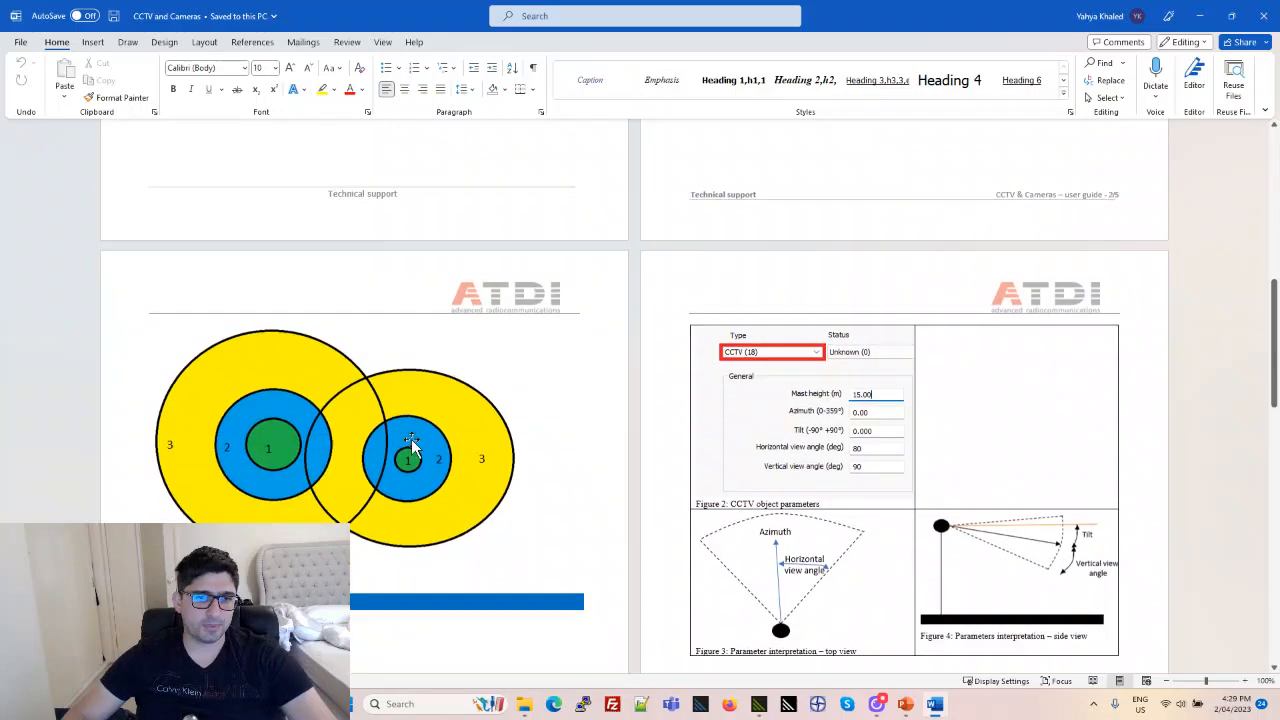
ctrl+scroll(438, 432, up, 3)
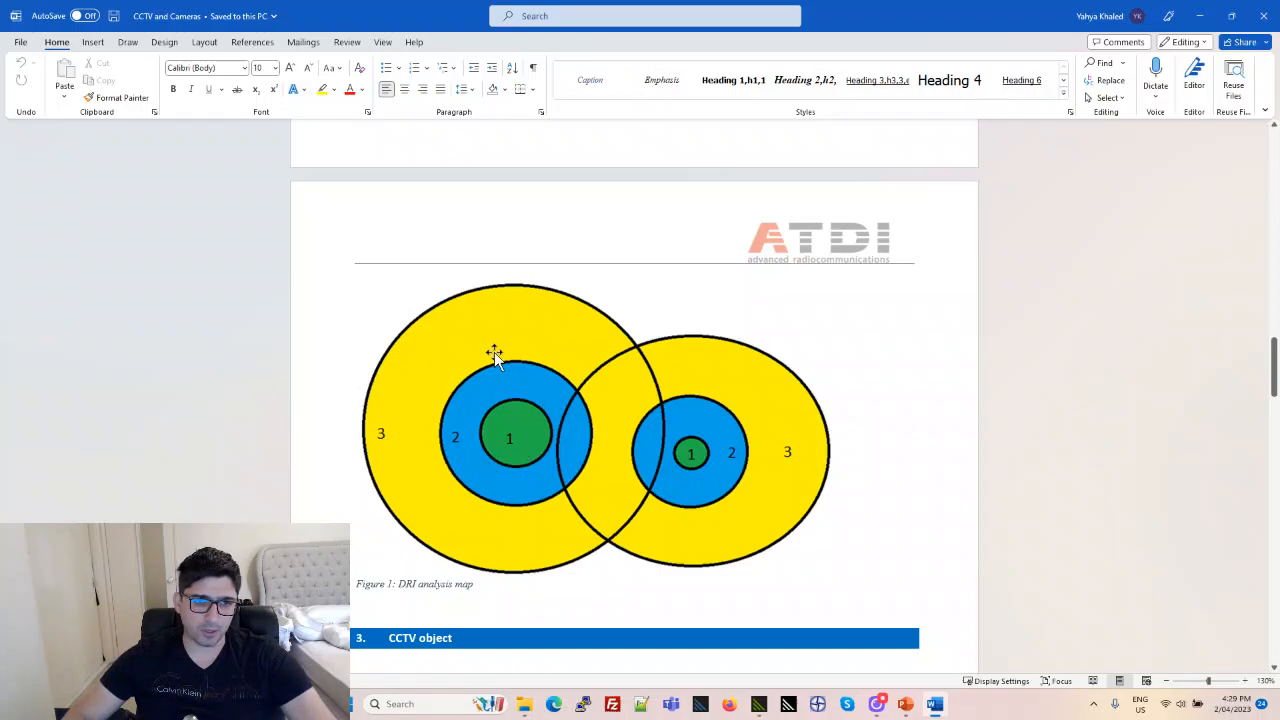
scroll(480, 380, down, 2)
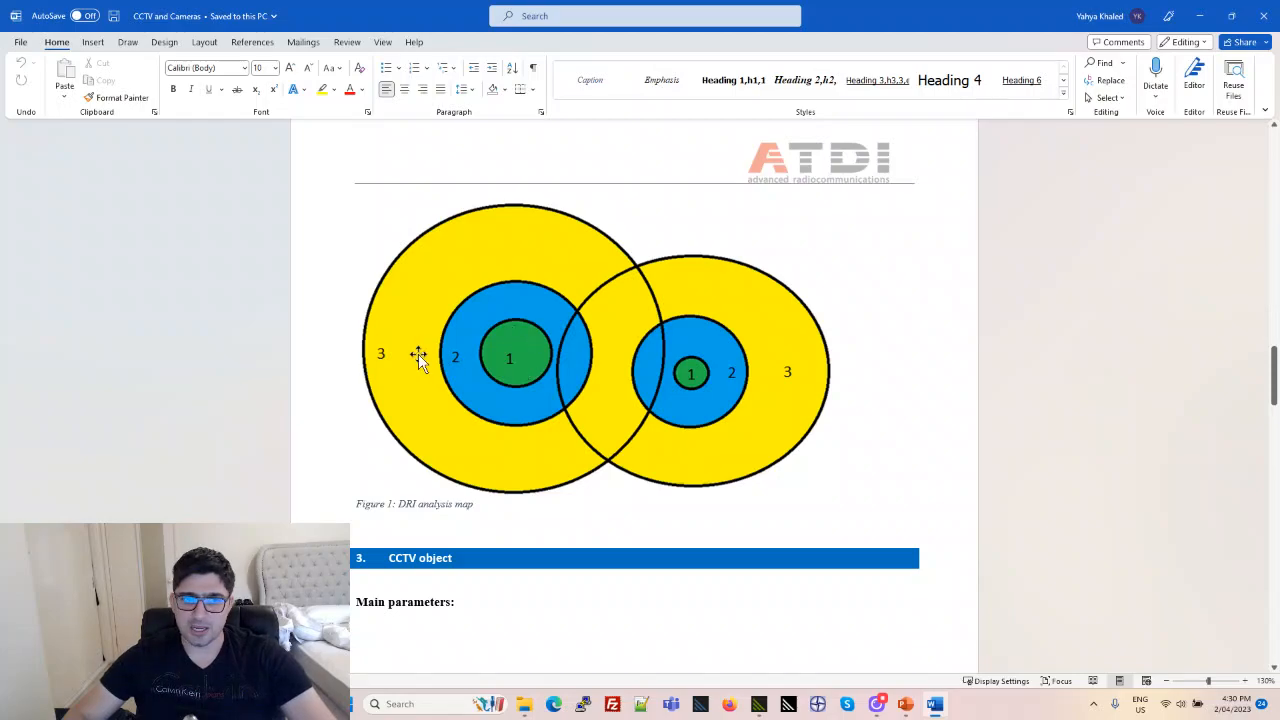
key(alt+Tab)
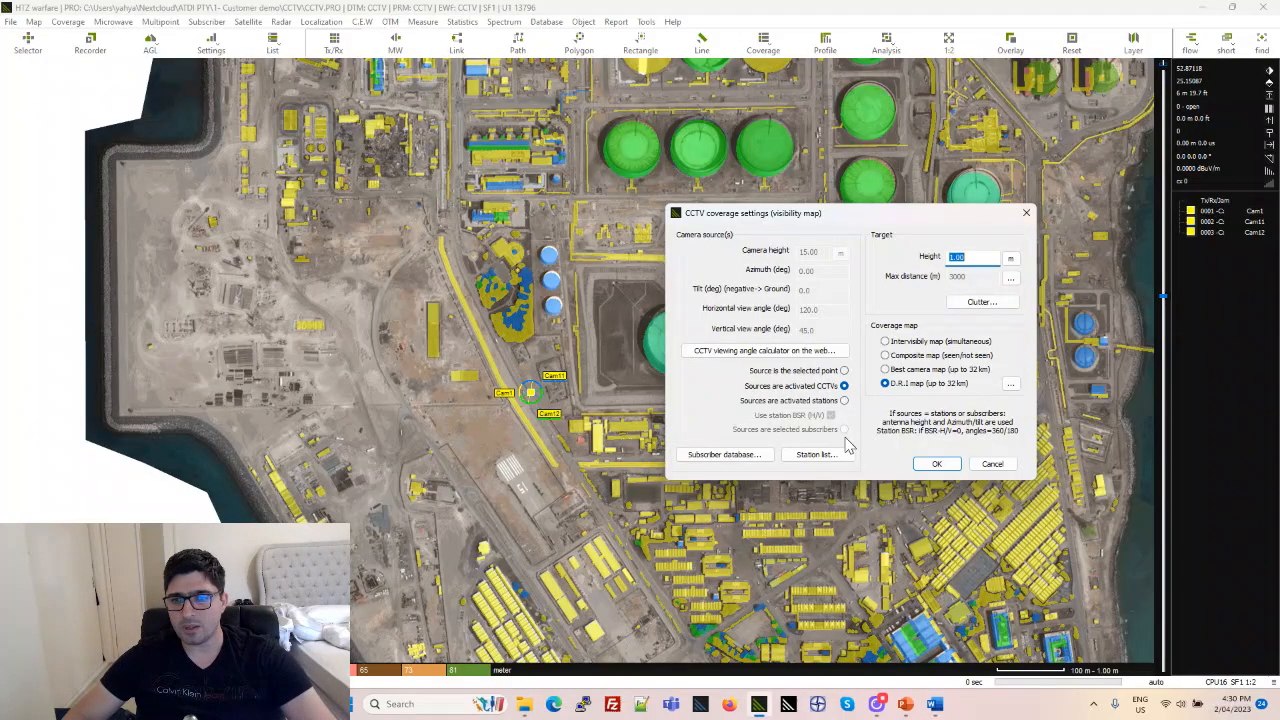
- Open the D.R.I map's three distance settings, compare them with the DRI analysis map figure in Word, and close them without changes
click(1010, 385)
drag(784, 320, 600, 315)
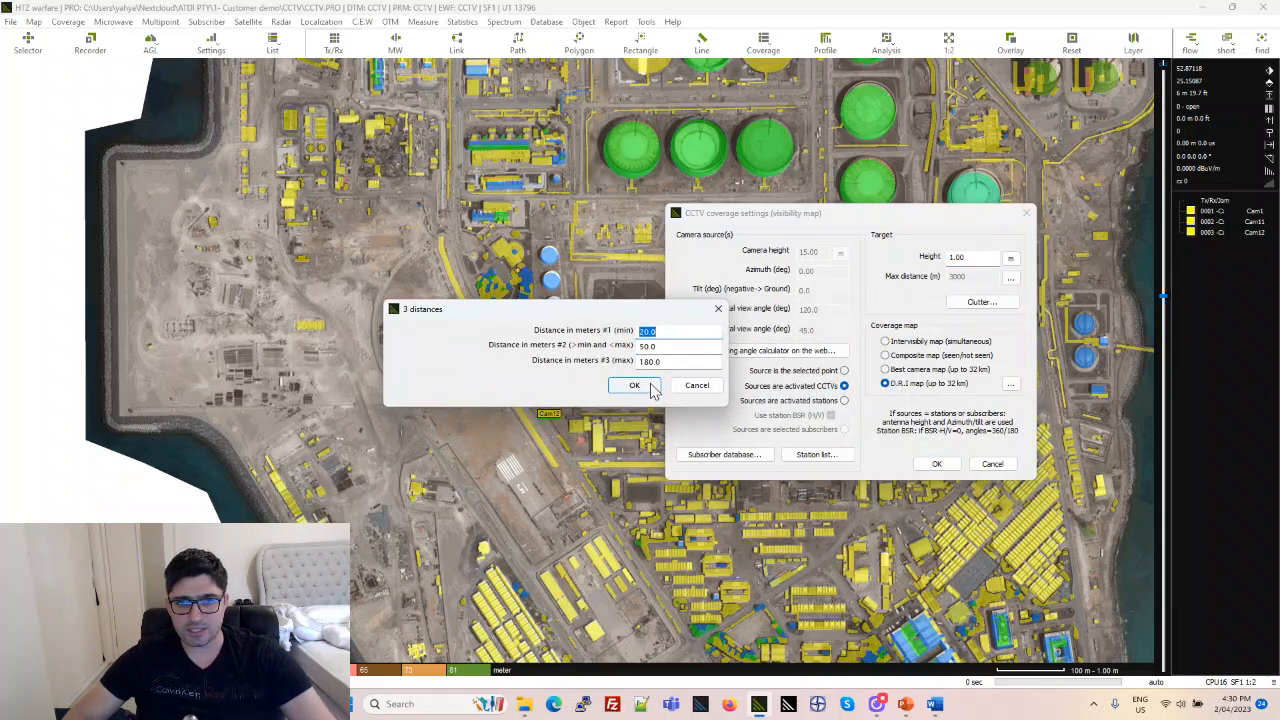
drag(630, 313, 669, 283)
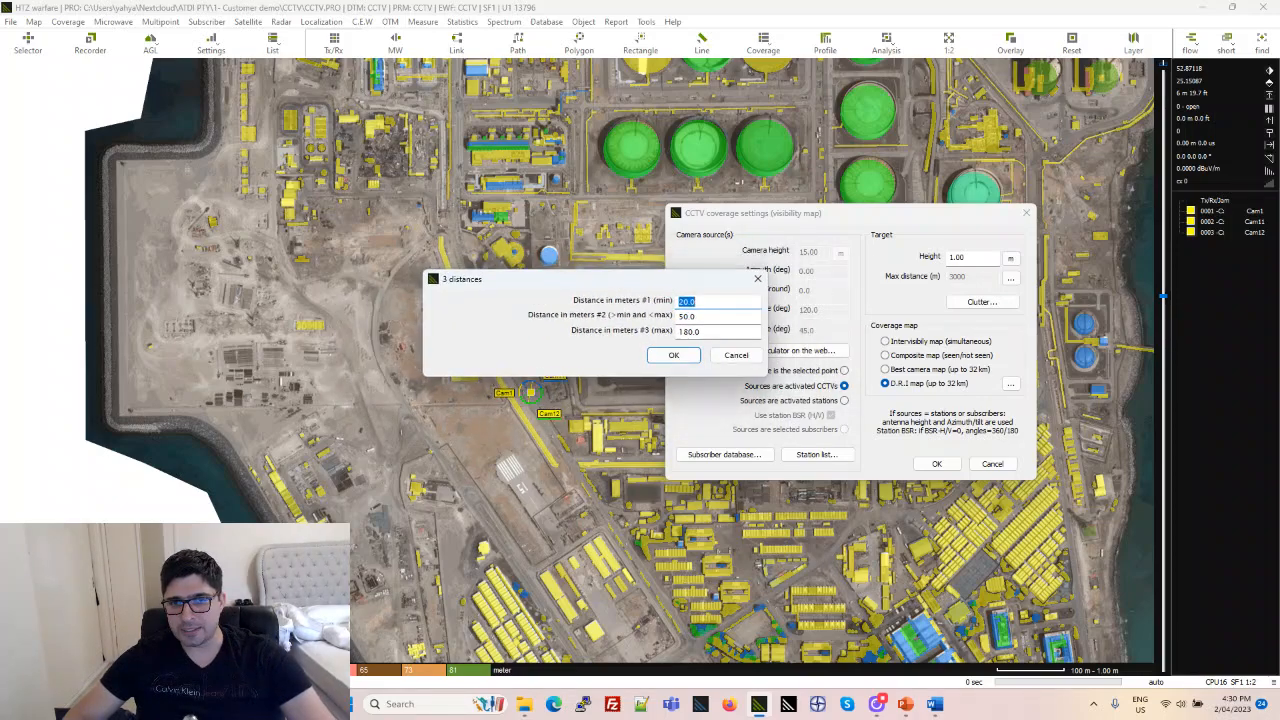
key(alt+Tab)
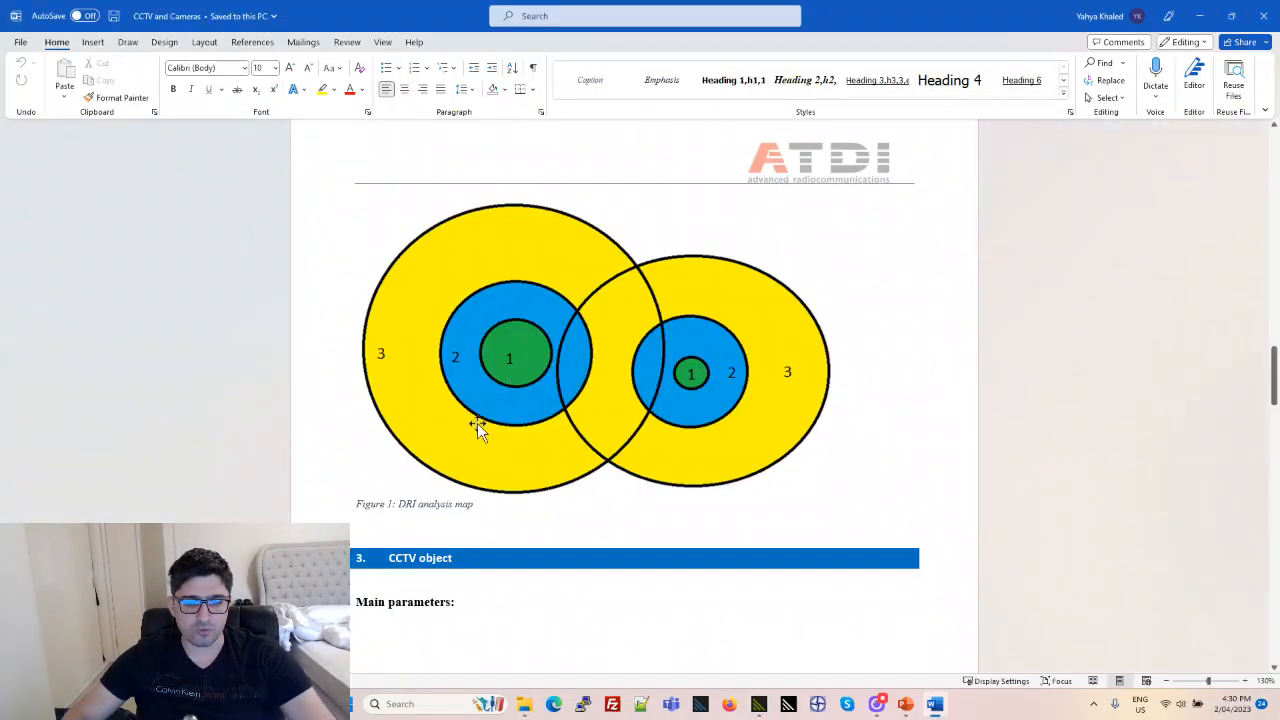
key(alt+Tab)
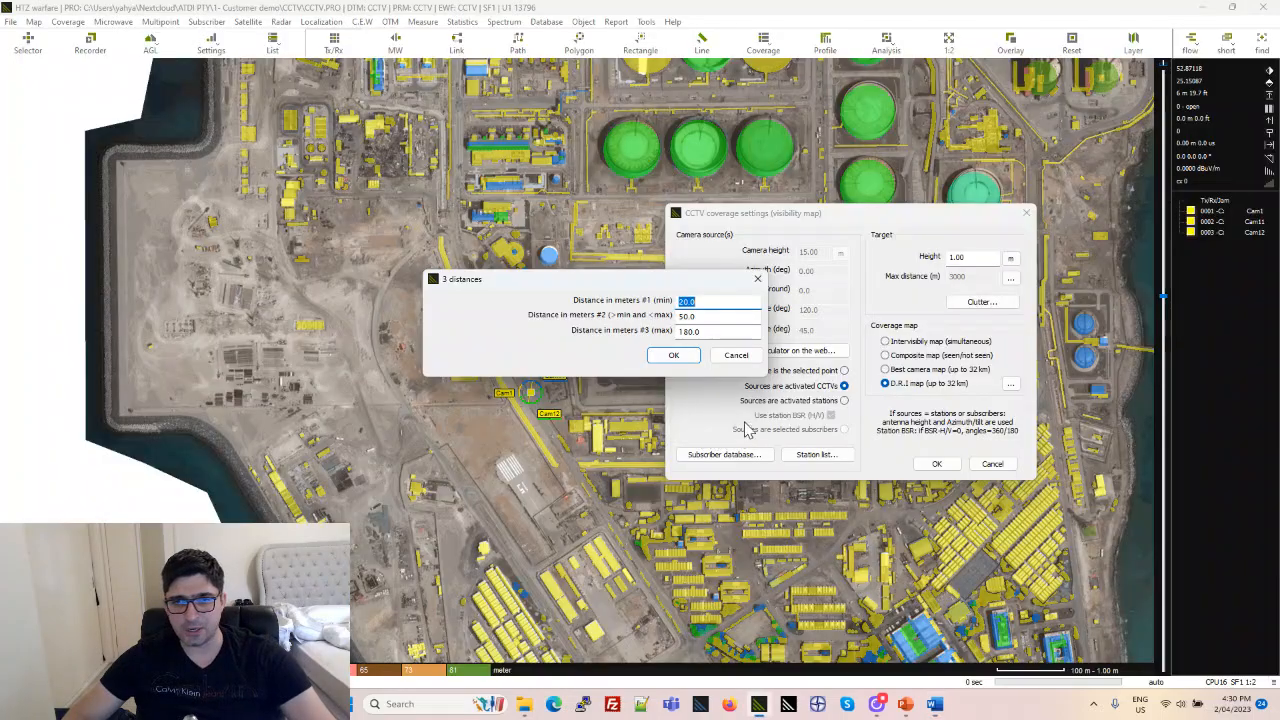
click(737, 356)
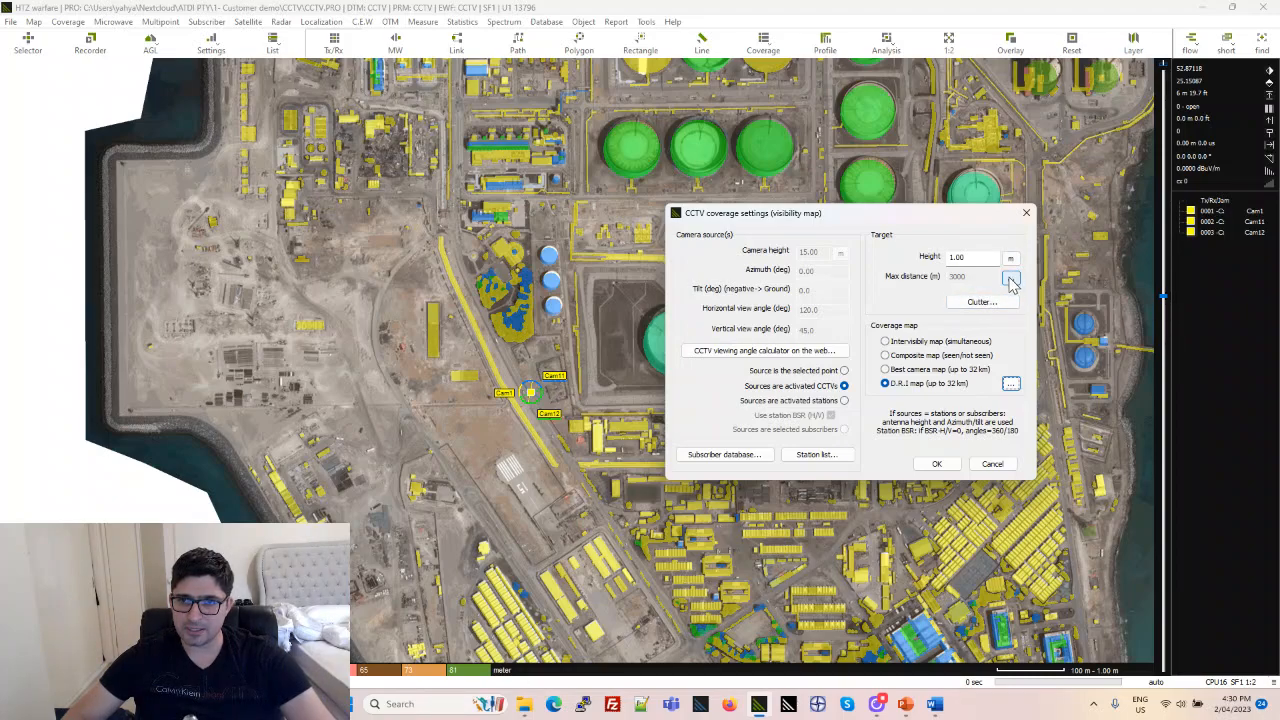
- Open the camera distance calculator for the maximum distance and find the D.R.I Analysis for human section in the Word document
click(1011, 281)
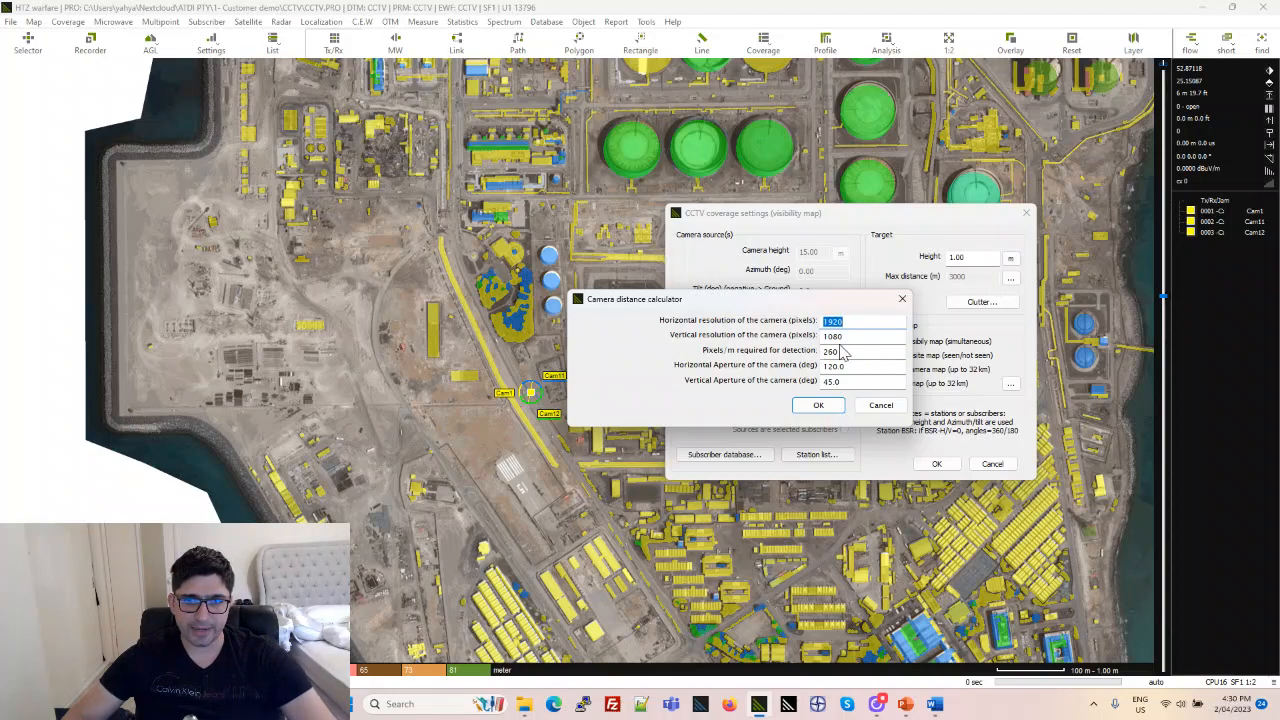
drag(840, 352, 798, 357)
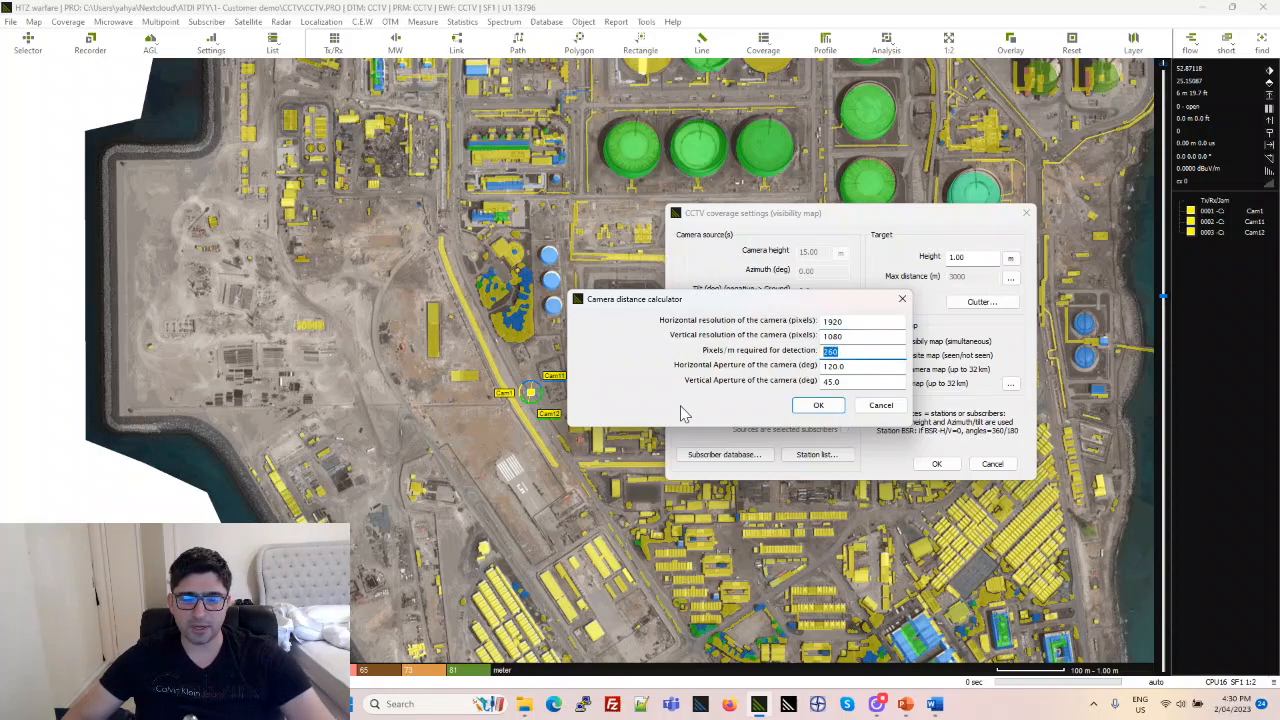
key(alt+Tab)
scroll(540, 450, down, 15)
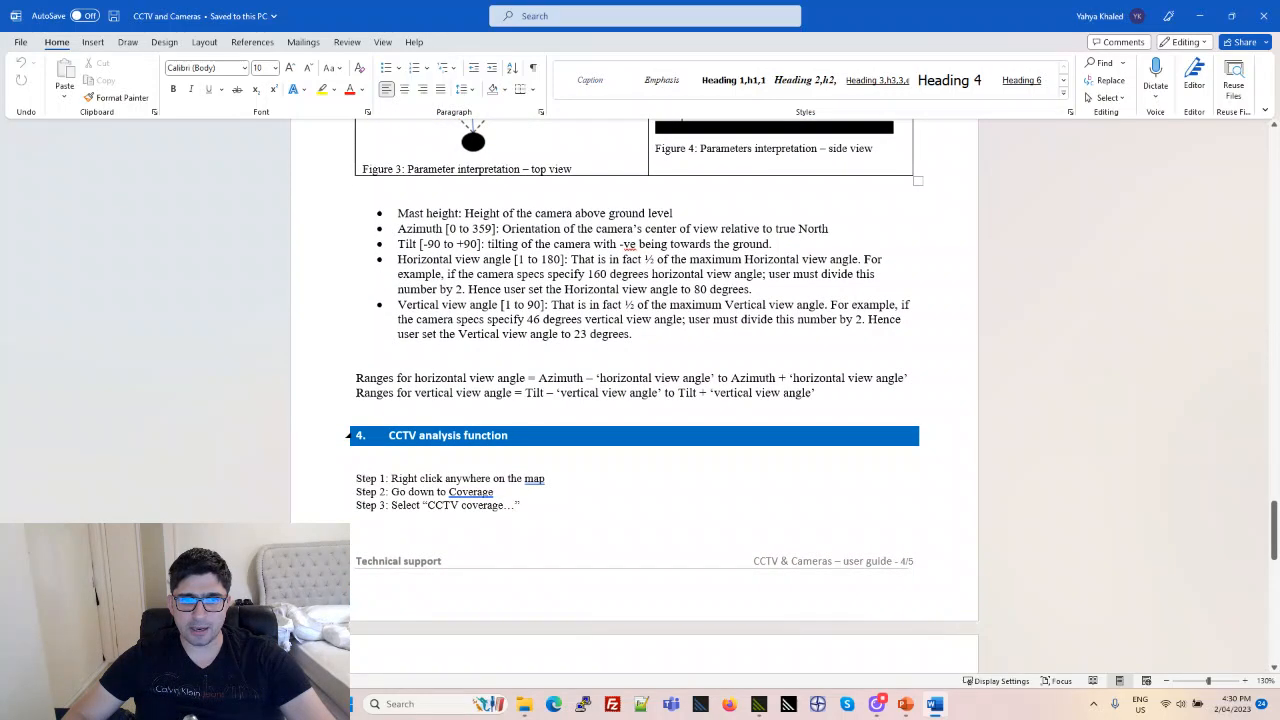
scroll(545, 405, down, 10)
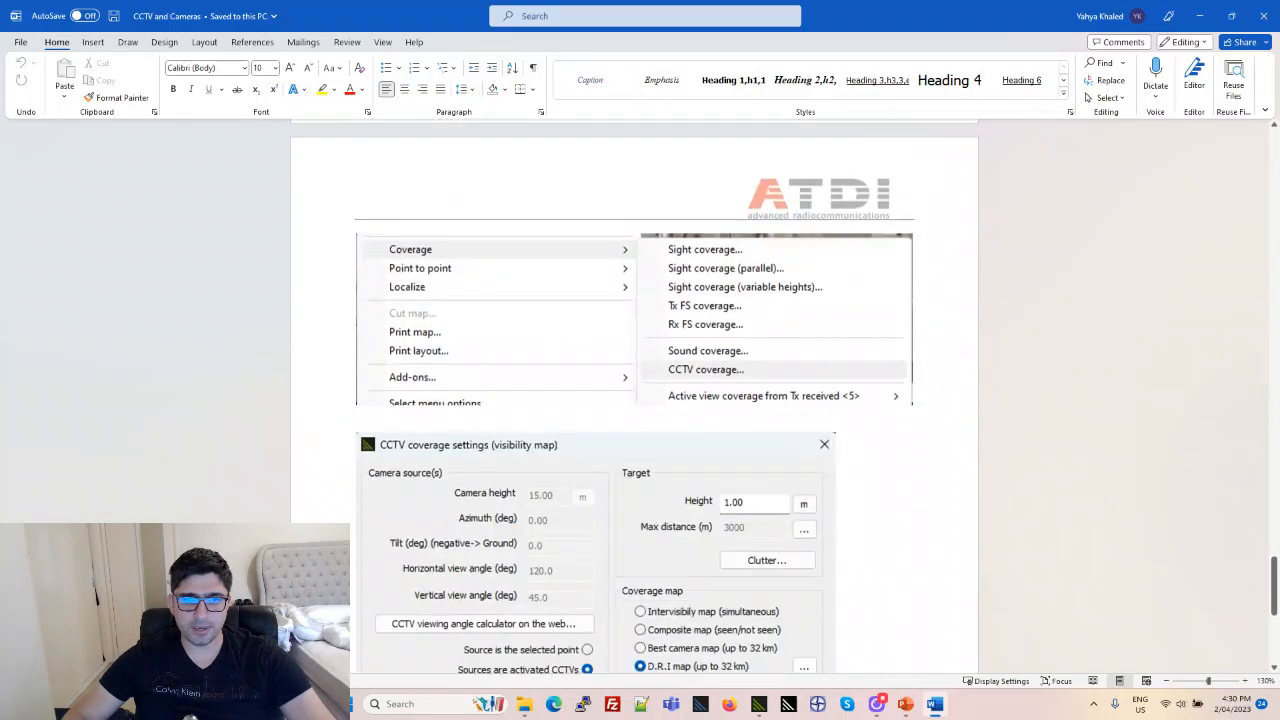
scroll(543, 409, down, 1)
scroll(543, 409, up, 8)
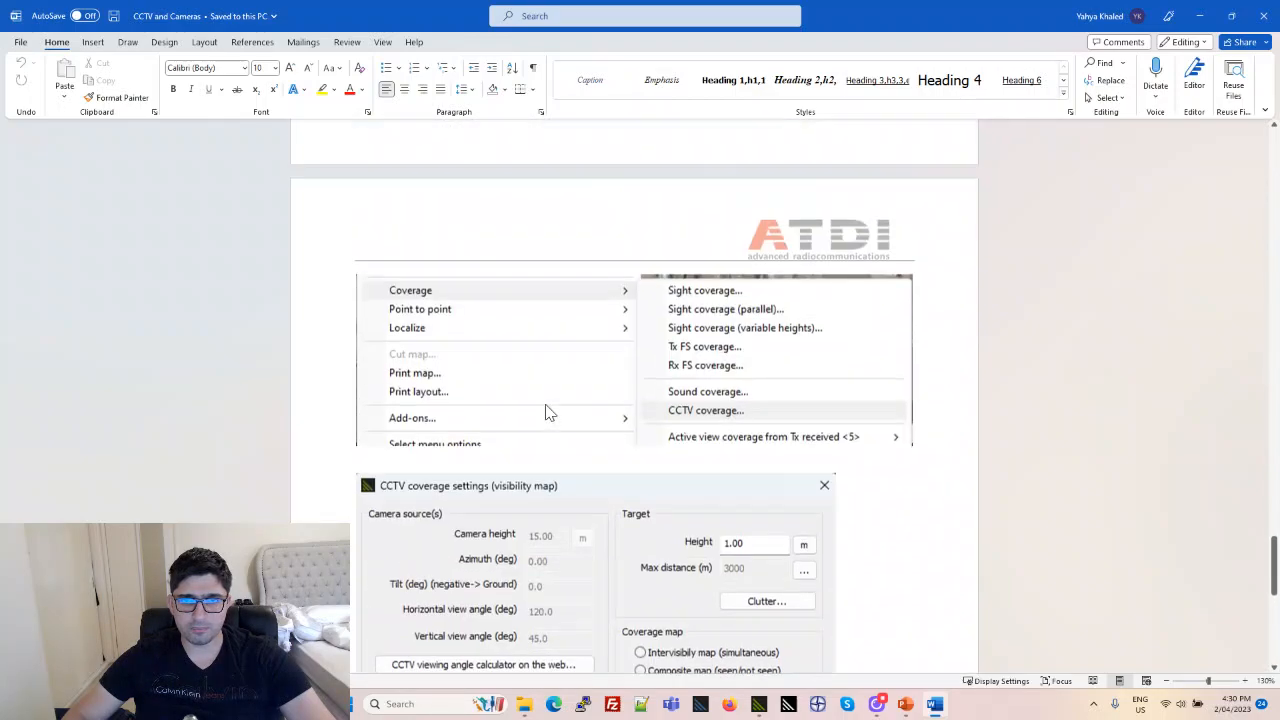
scroll(634, 400, up, 5)
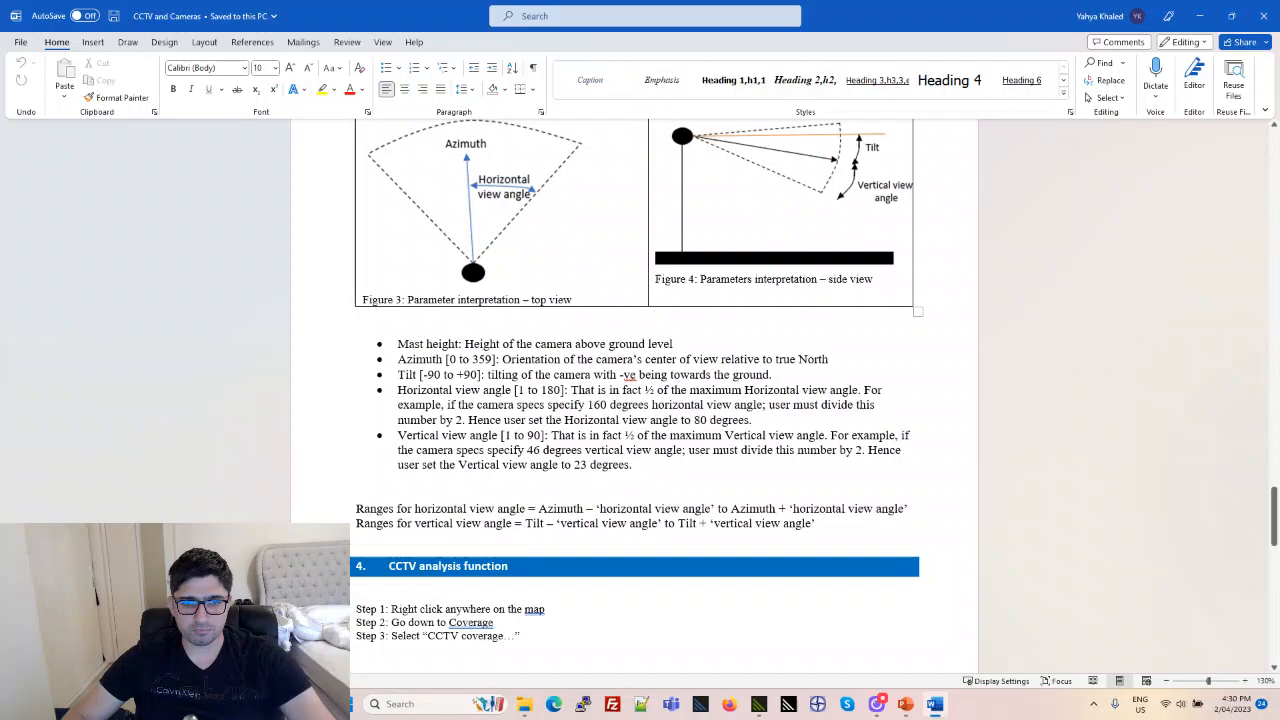
scroll(591, 500, up, 15)
scroll(591, 495, up, 15)
scroll(591, 495, down, 2)
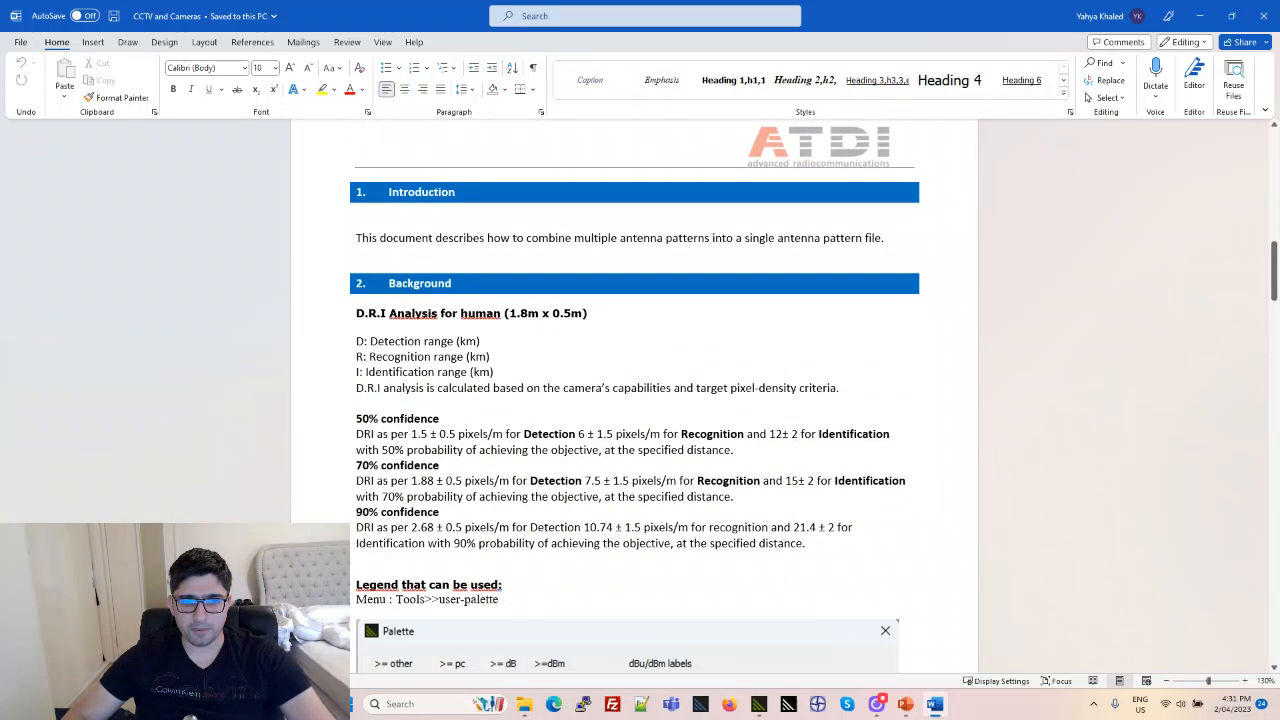
scroll(634, 400, up, 4)
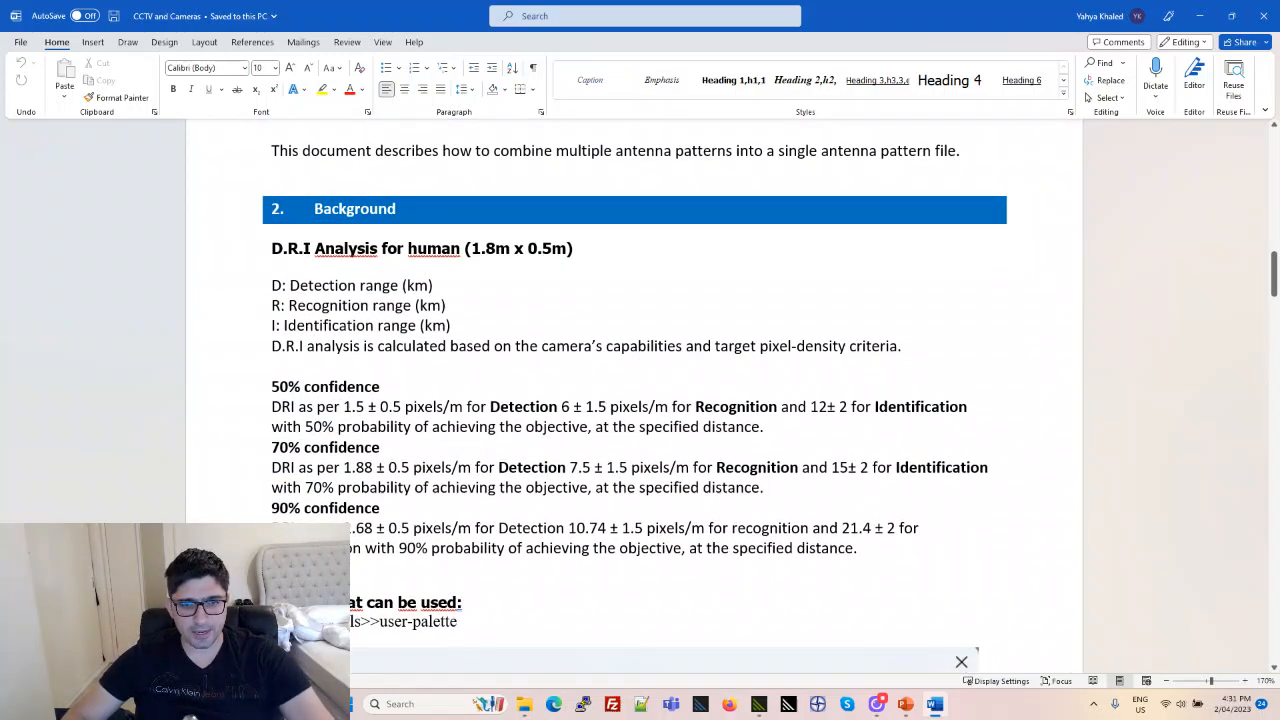
- Examine the 90% confidence detection criterion in the Word document and return to the camera distance calculator in HTZ warfare
drag(271, 508, 320, 508)
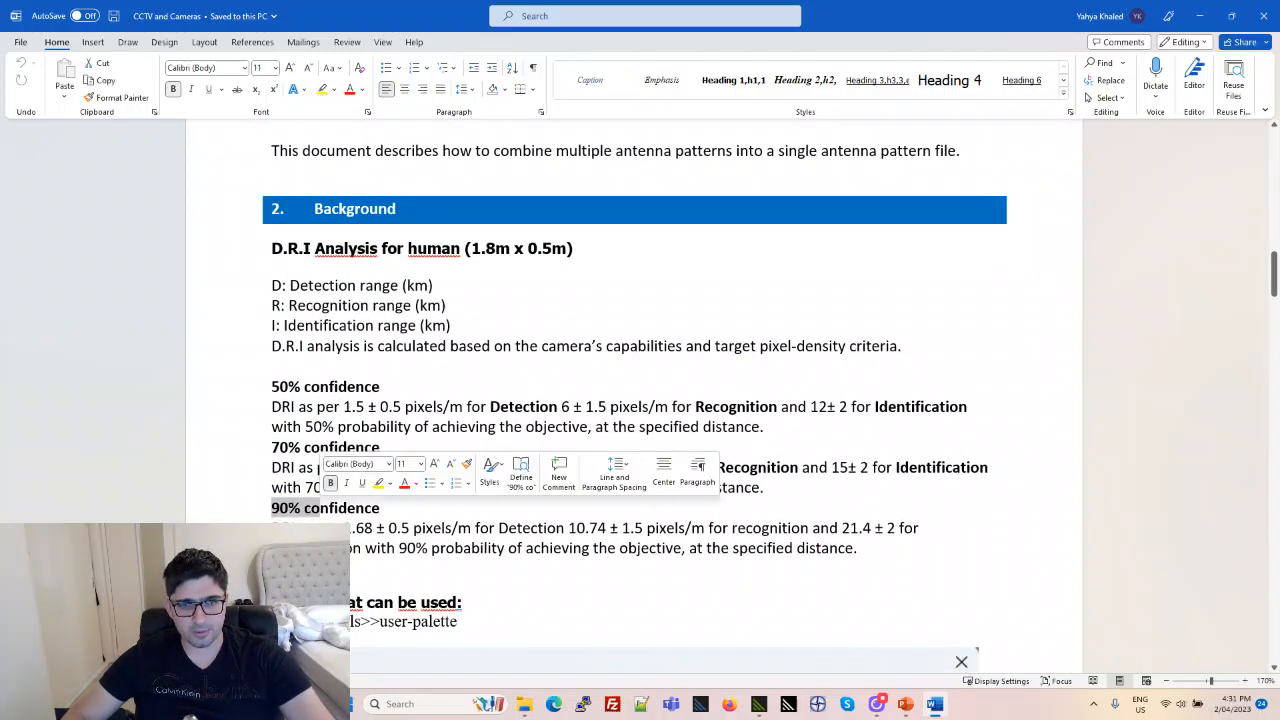
scroll(635, 400, down, 1)
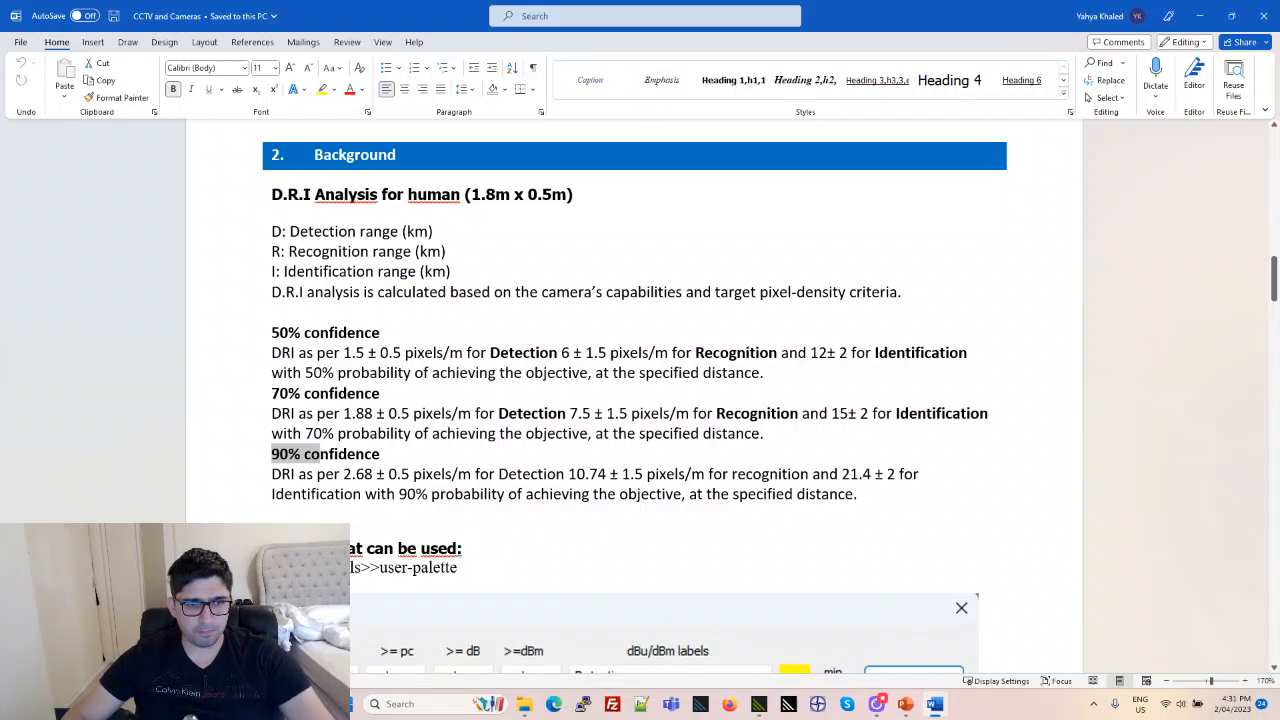
drag(317, 475, 385, 476)
click(351, 477)
drag(477, 476, 562, 477)
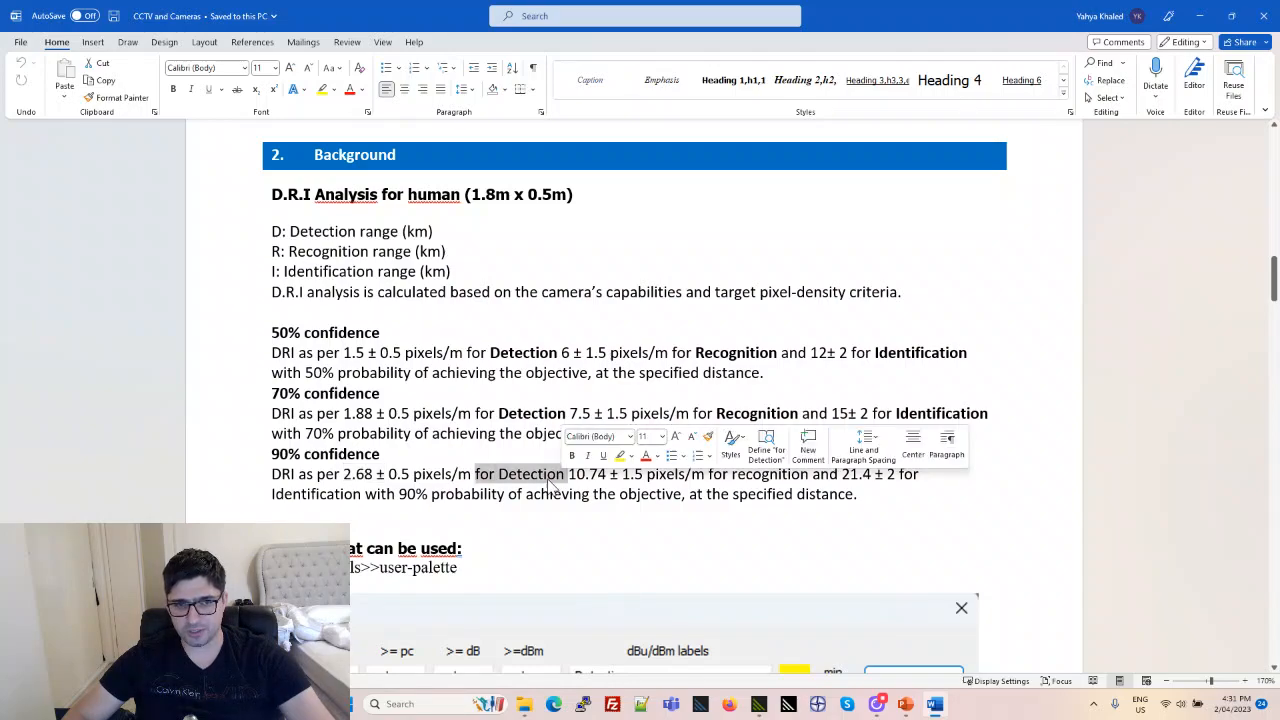
key(alt+Tab)
key(alt+Tab)
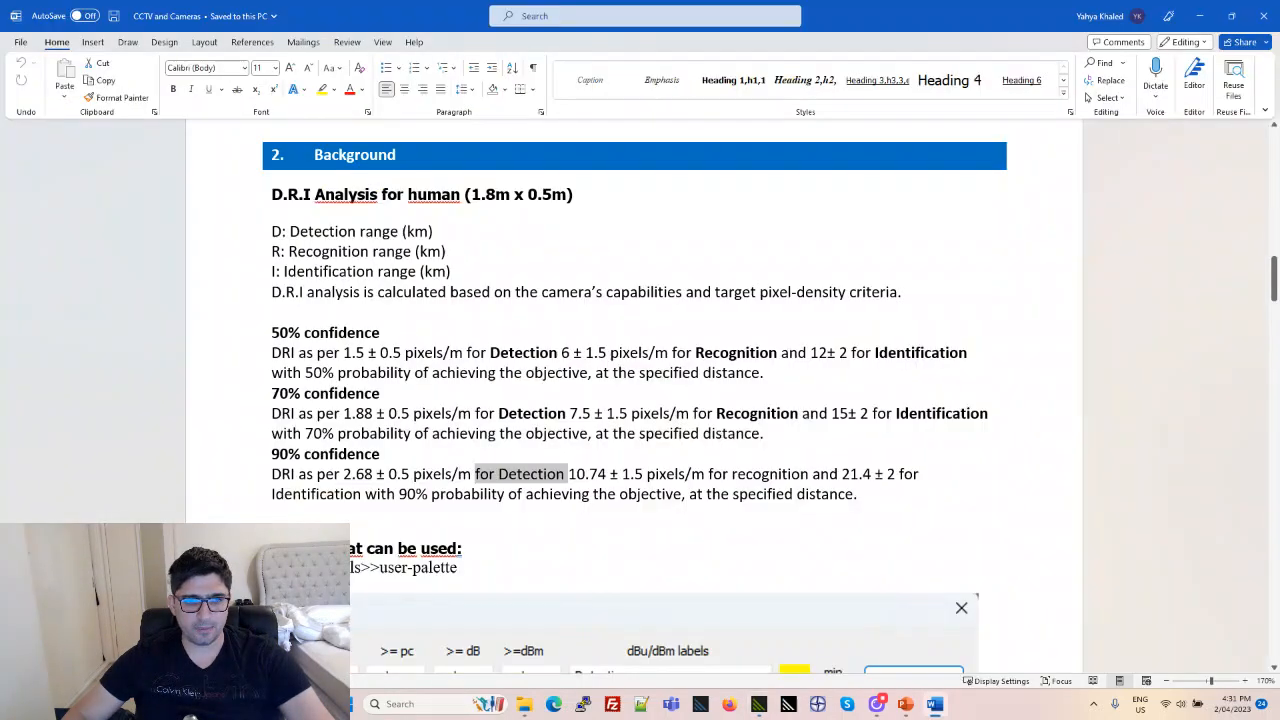
key(alt+Tab)
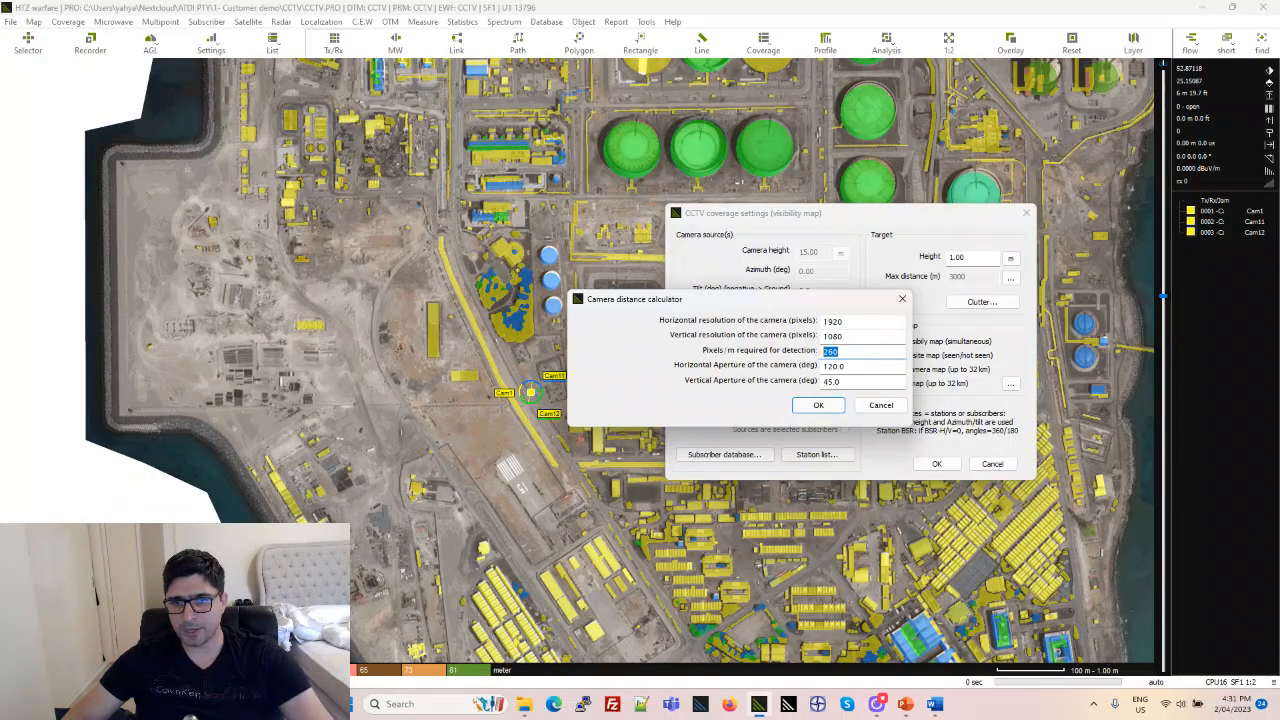
- Check the detection criterion in Word again and set the calculator's pixels/m required for detection to 3
double_click(830, 321)
key(Tab)
key(Tab)
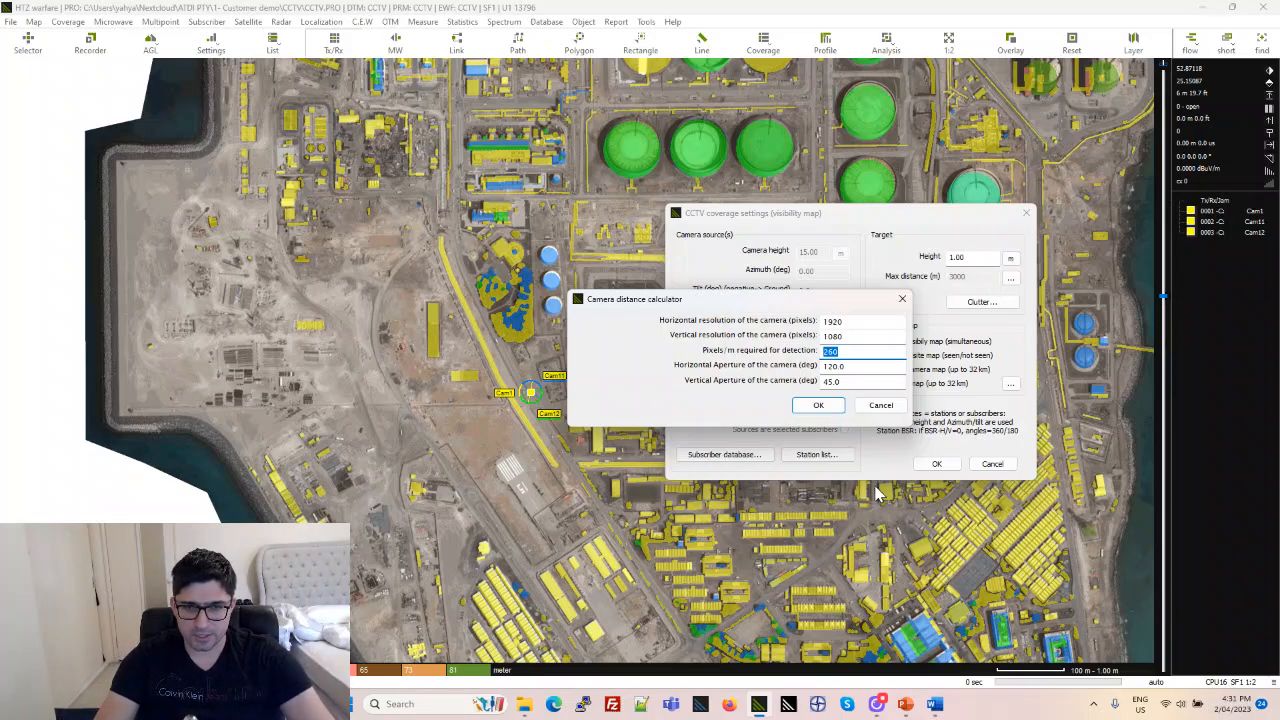
key(alt+Tab)
key(alt+Tab)
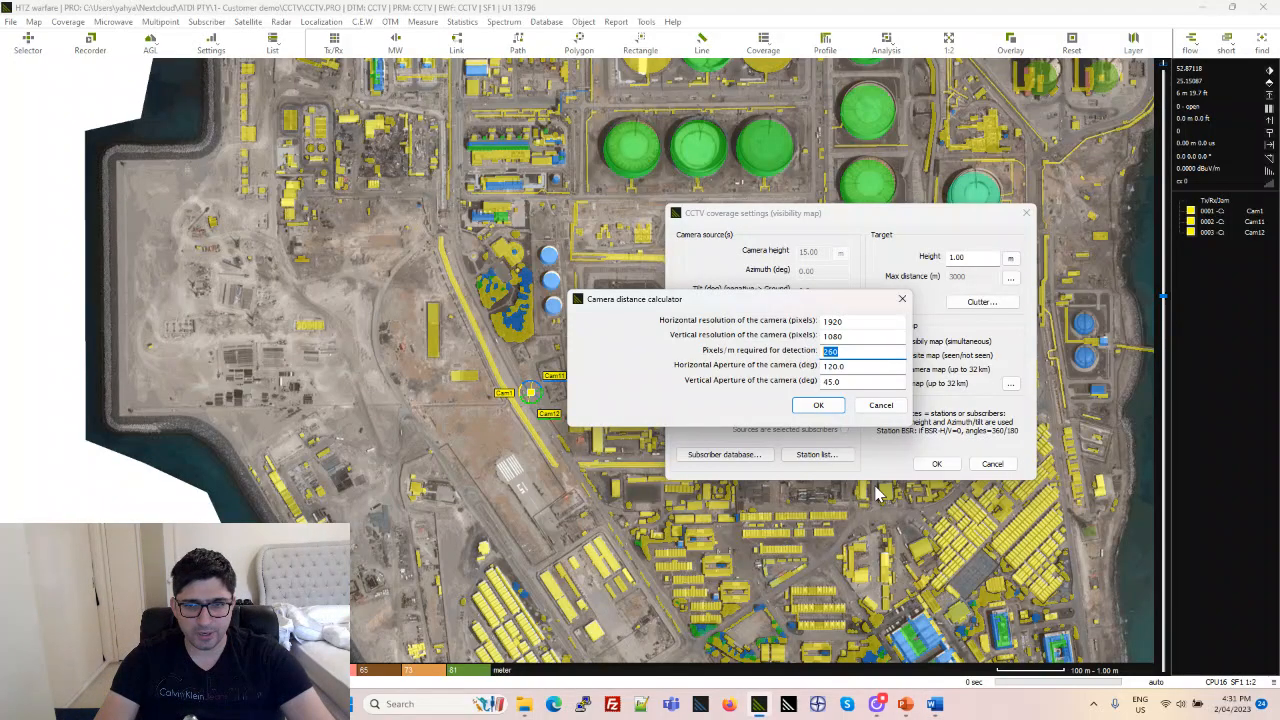
key(alt+Tab)
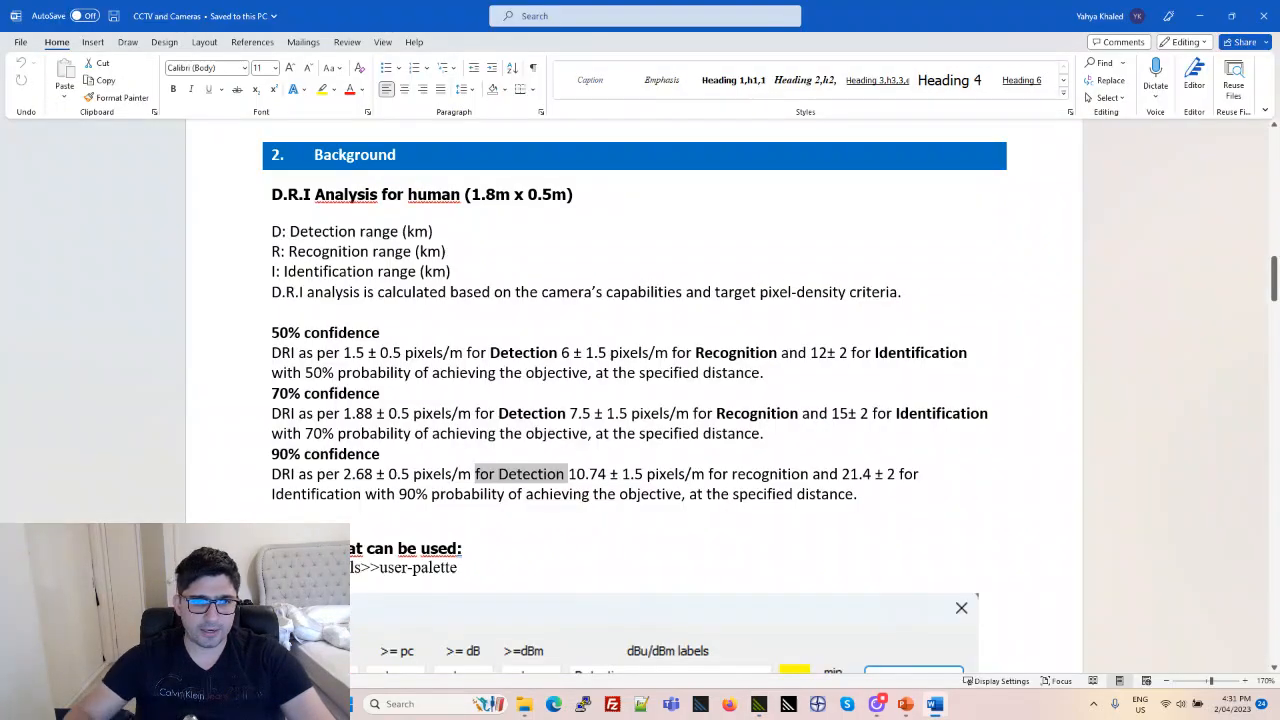
key(alt+Tab)
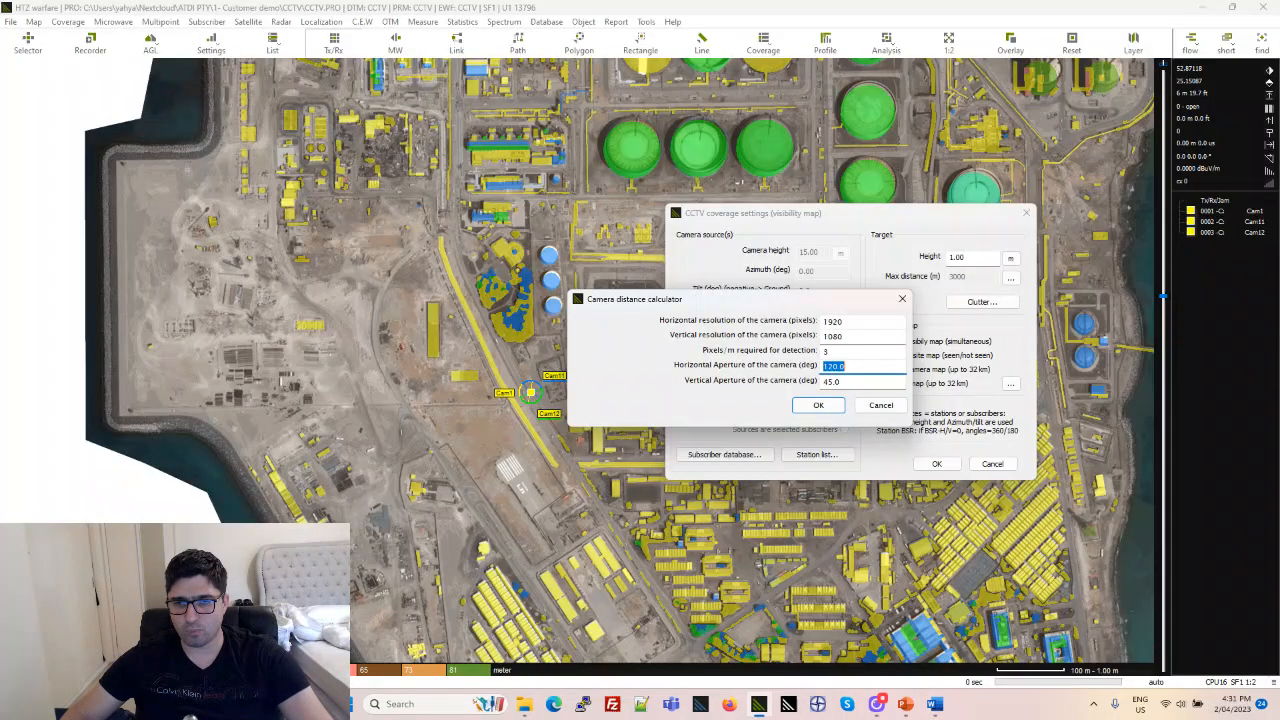
- Set the camera's horizontal aperture to 160 degrees and vertical aperture to 34 degrees, and apply the distance calculation
text(1)
text(69)
key(Tab)
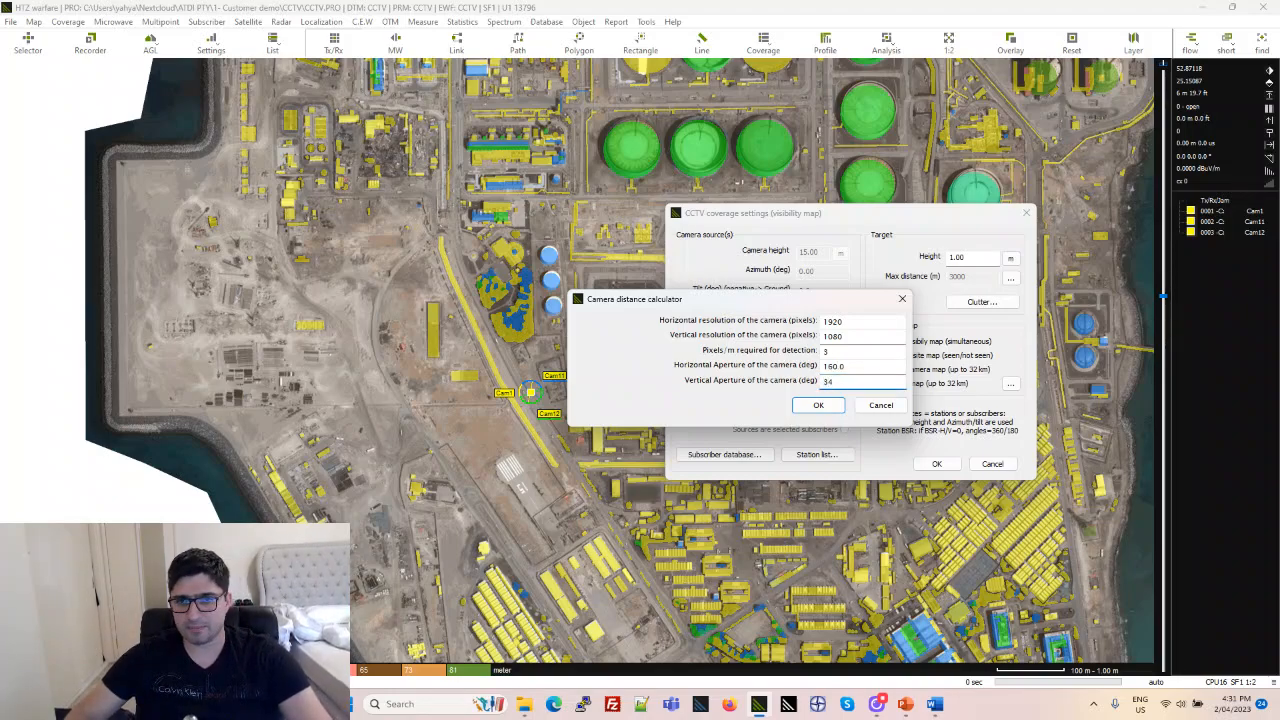
click(820, 405)
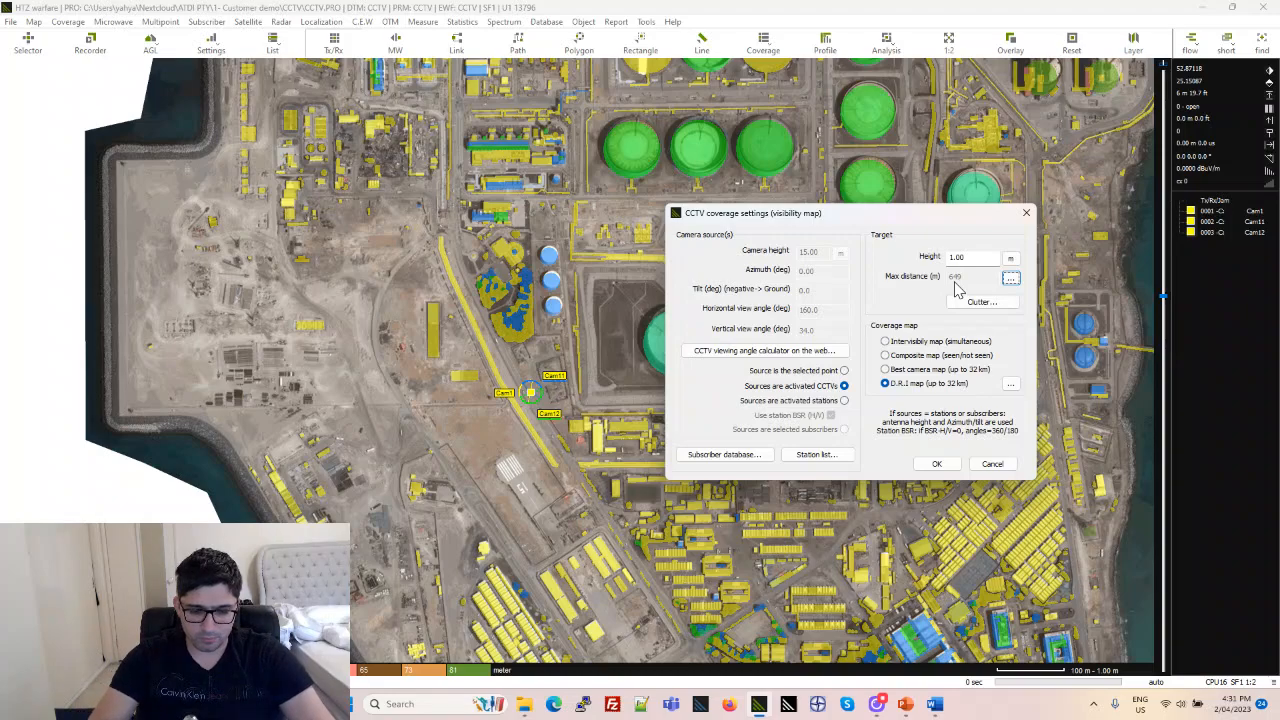
- Open Notepad, close the extra windows, and record the detection distance as "D: 649"
key(super)
text(notepad)
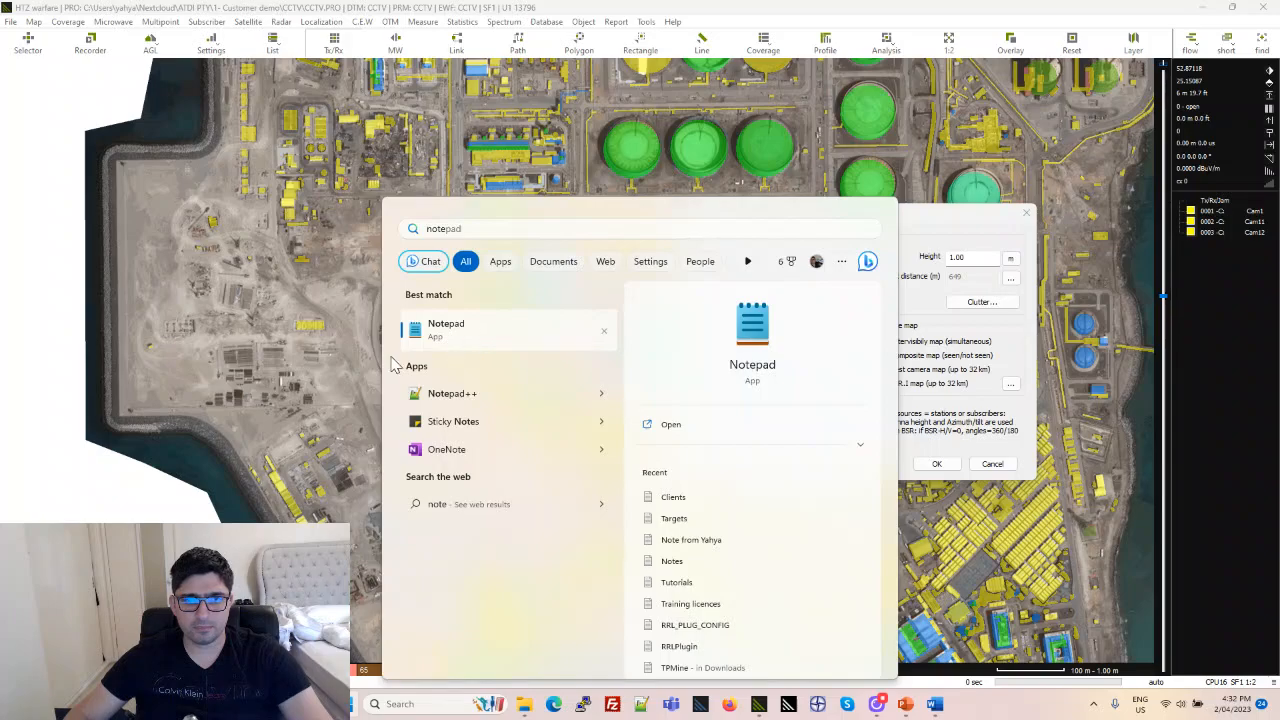
click(450, 340)
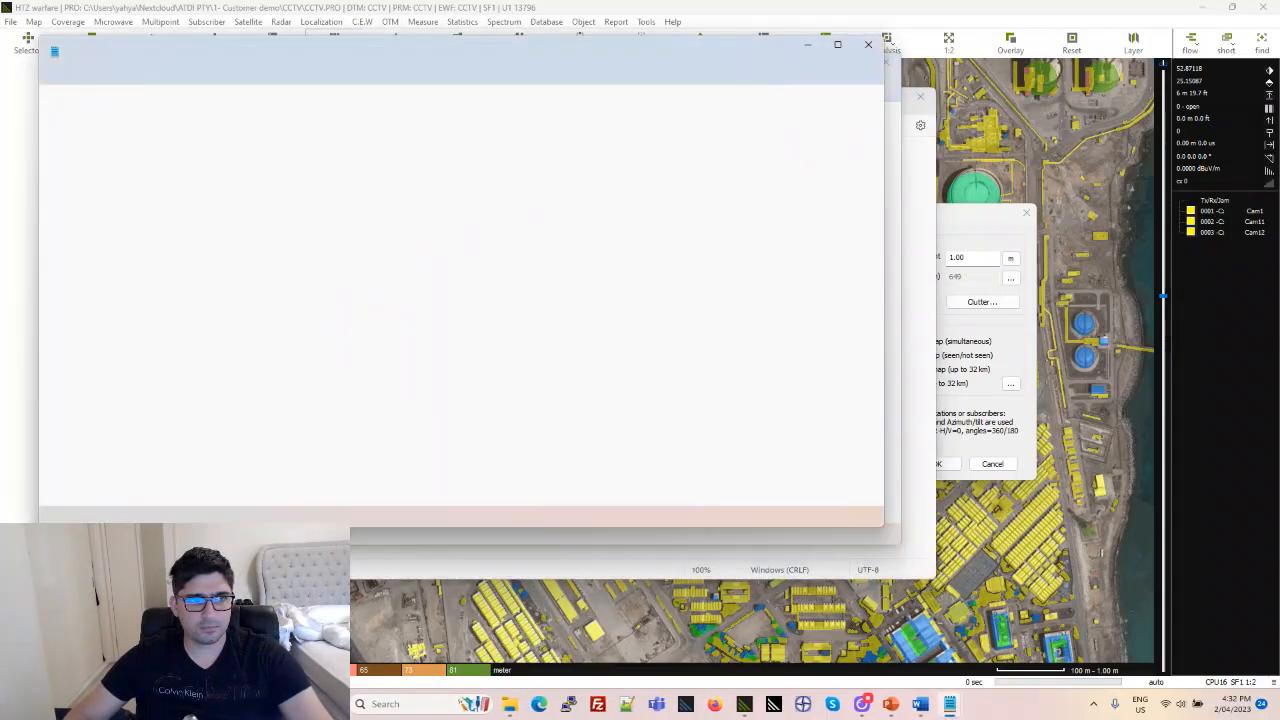
click(868, 44)
click(885, 57)
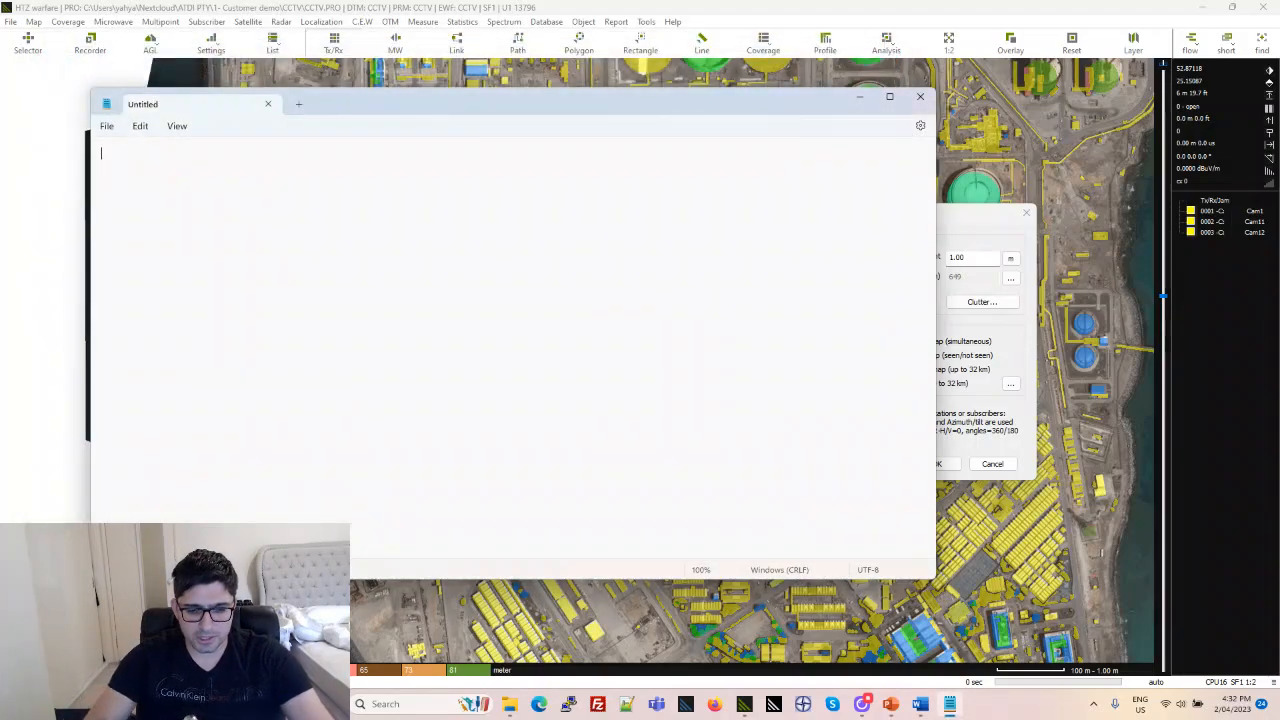
text(D: 649)
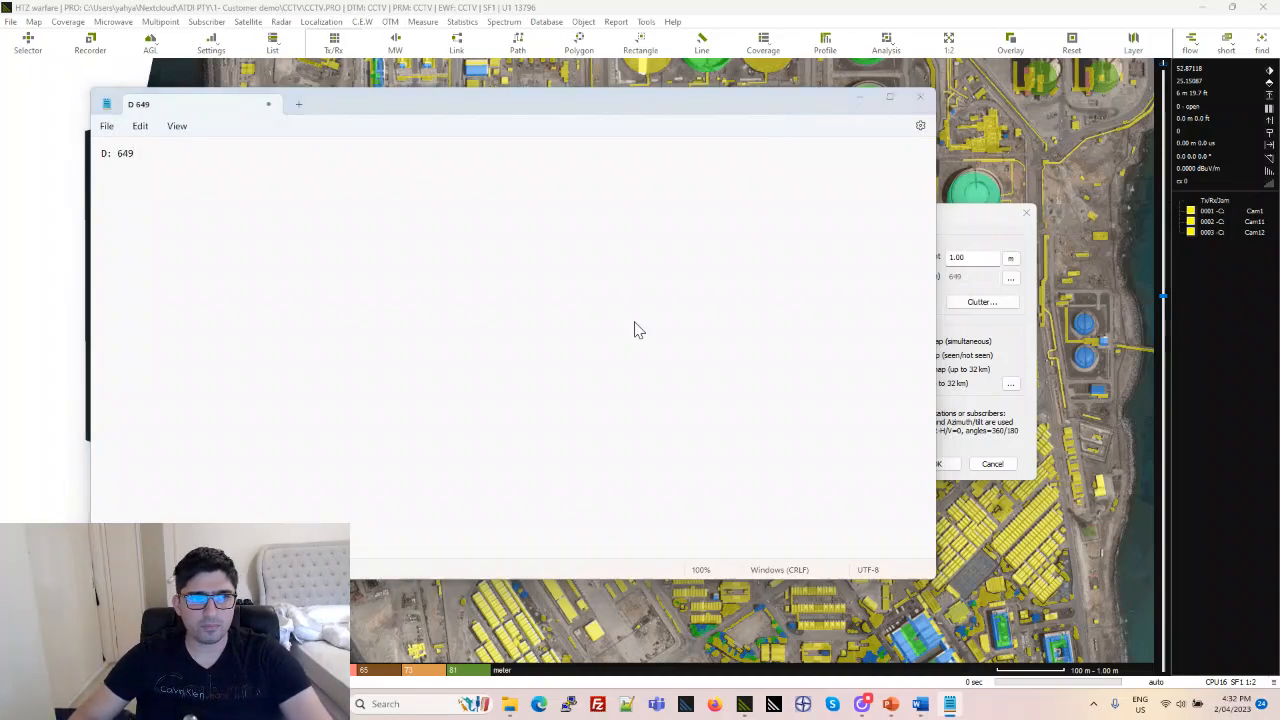
- Examine the 90% confidence recognition criterion in the Word document and return to the coverage settings in HTZ warfare
key(alt+Tab)
click(629, 378)
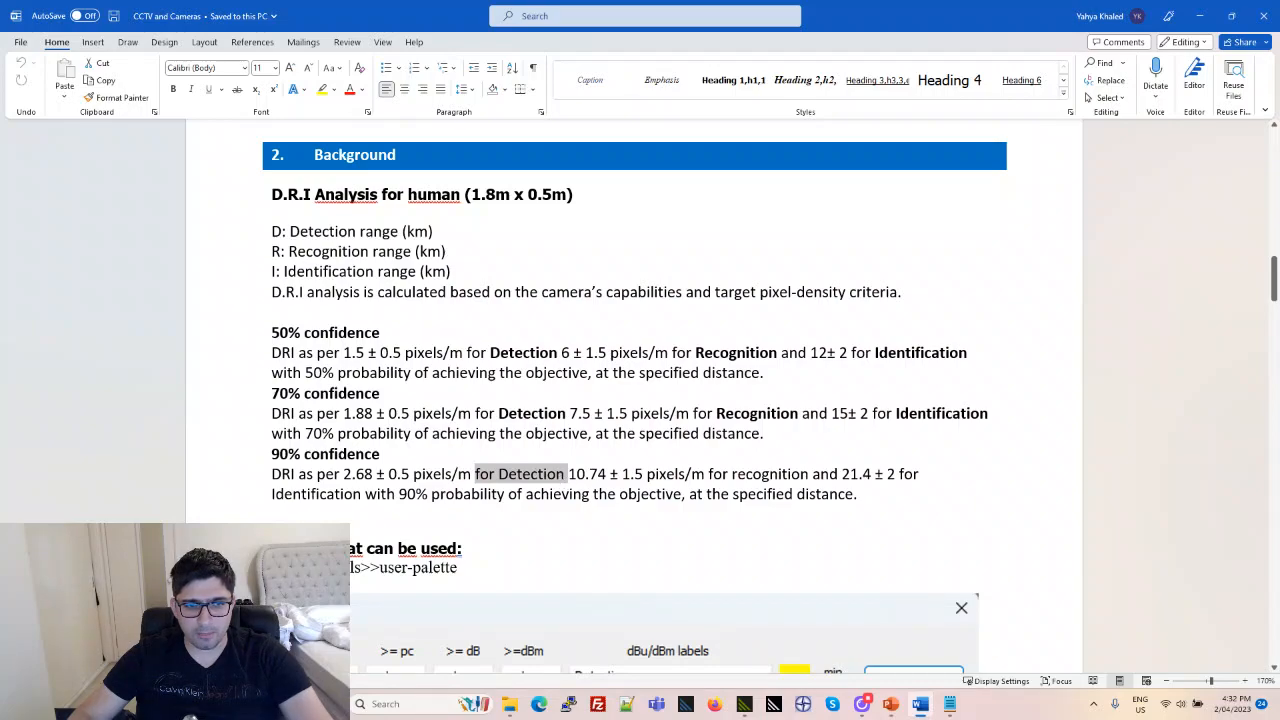
triple_click(345, 457)
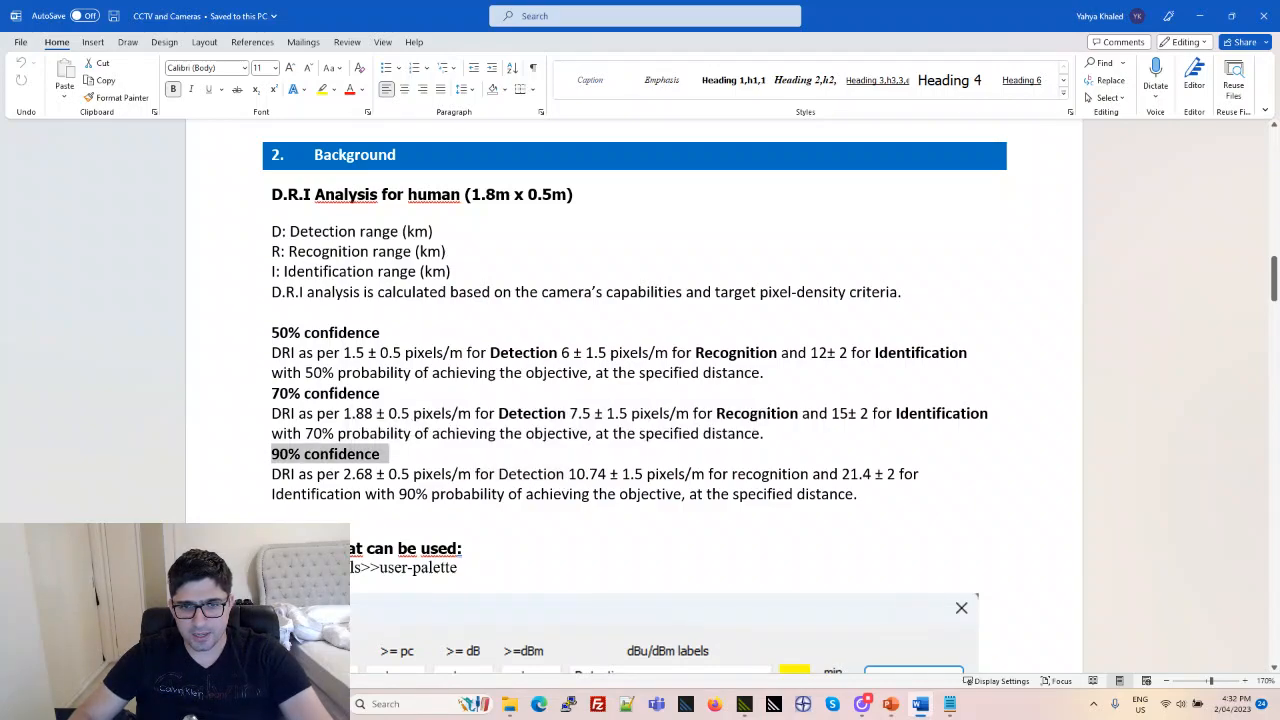
drag(499, 476, 635, 476)
key(alt+Tab)
key(alt+Tab)
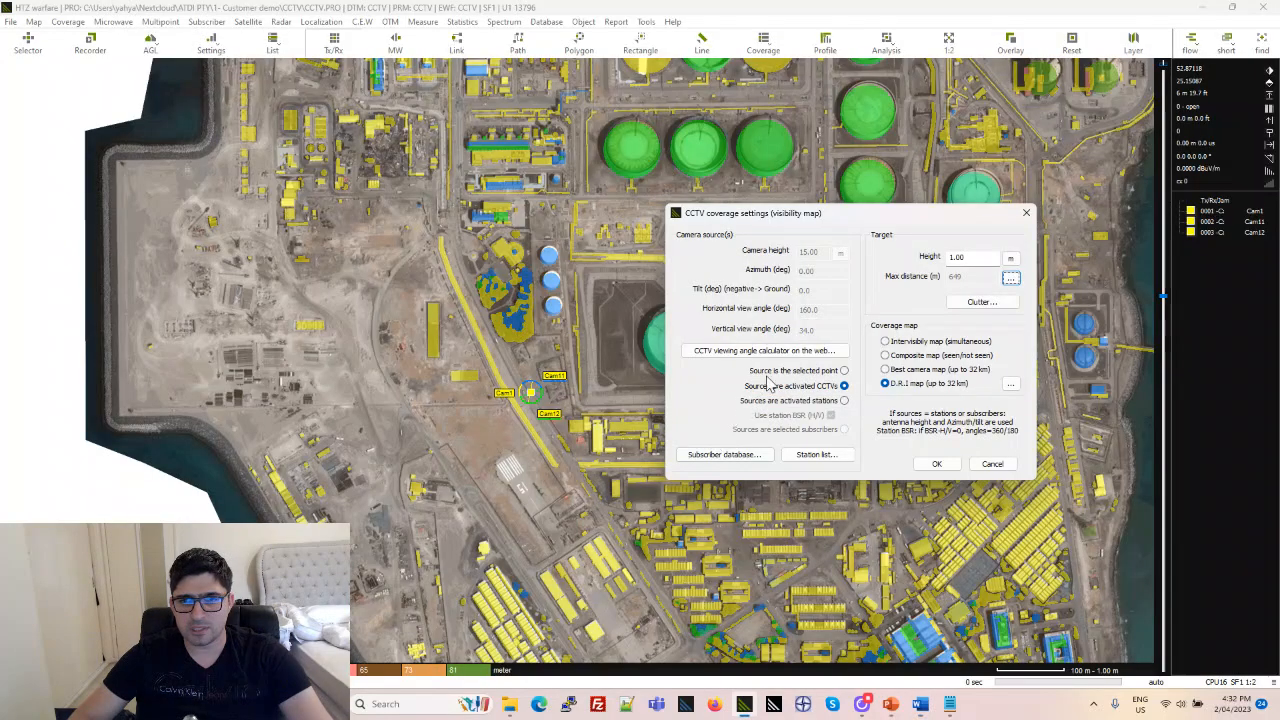
- Recalculate the maximum distance with 11 pixels/m required in the camera distance calculator, and switch to the Word document
click(1011, 278)
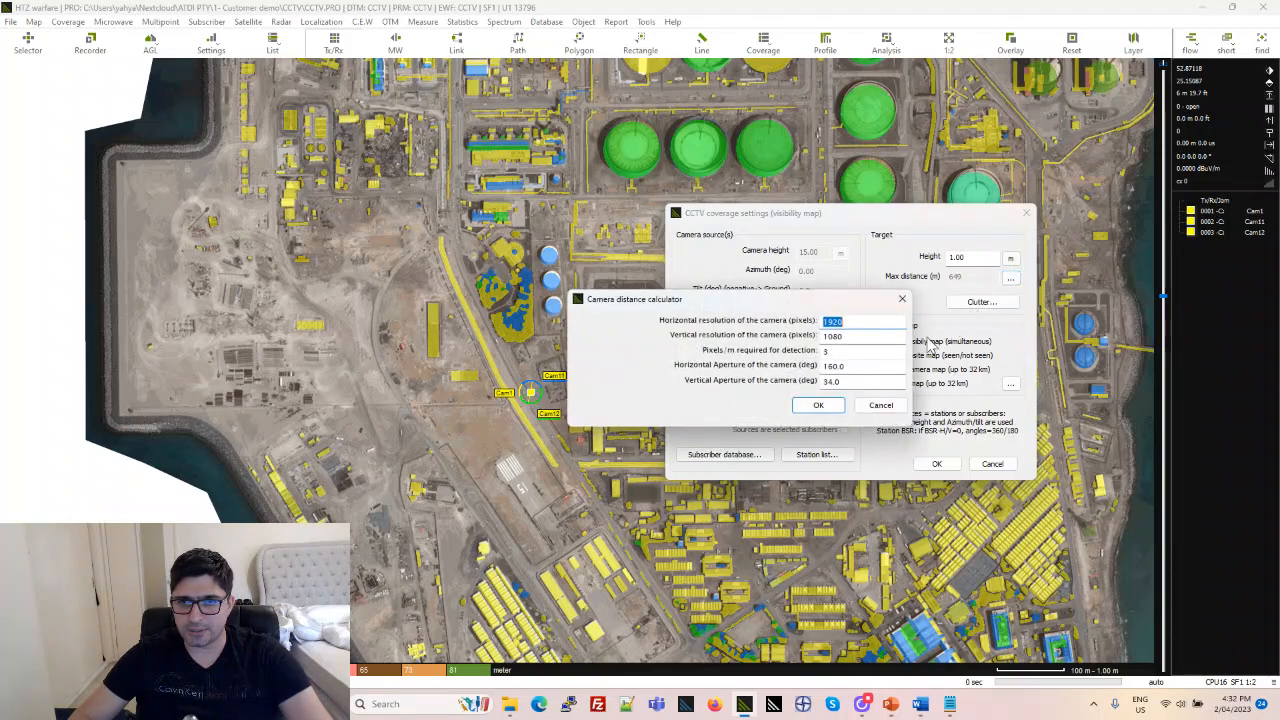
drag(850, 383, 701, 393)
text(11)
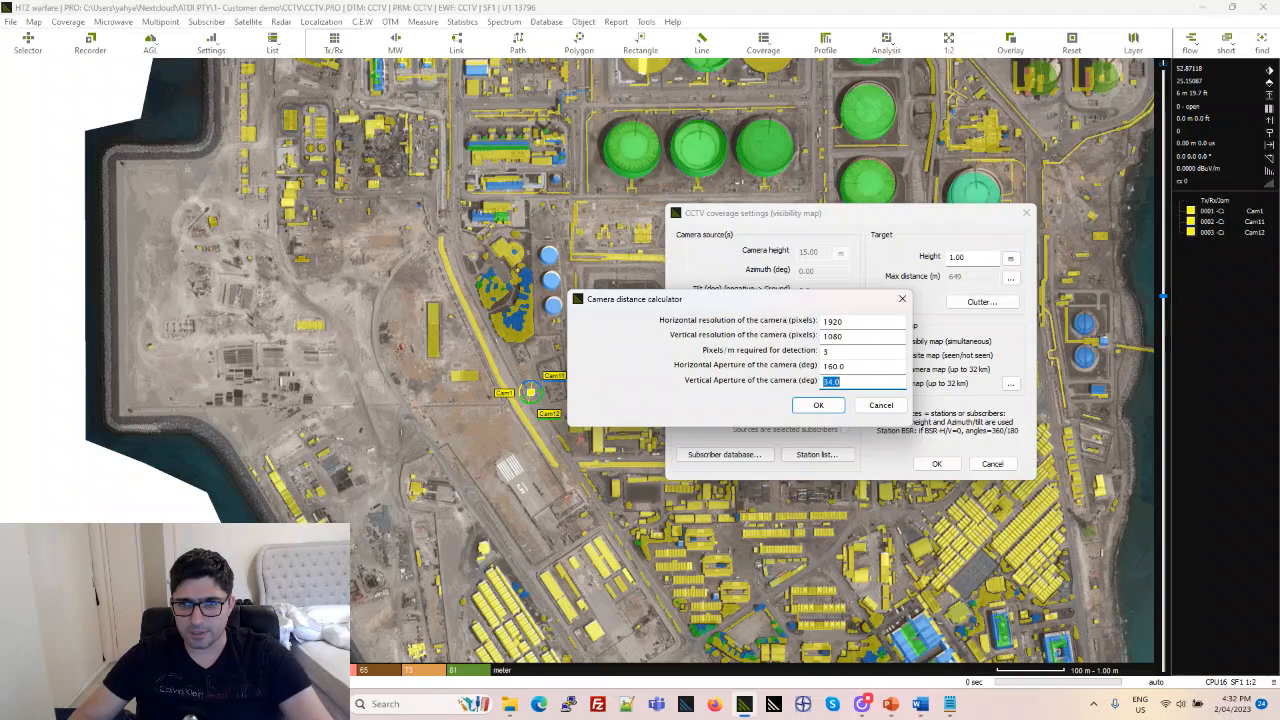
click(818, 405)
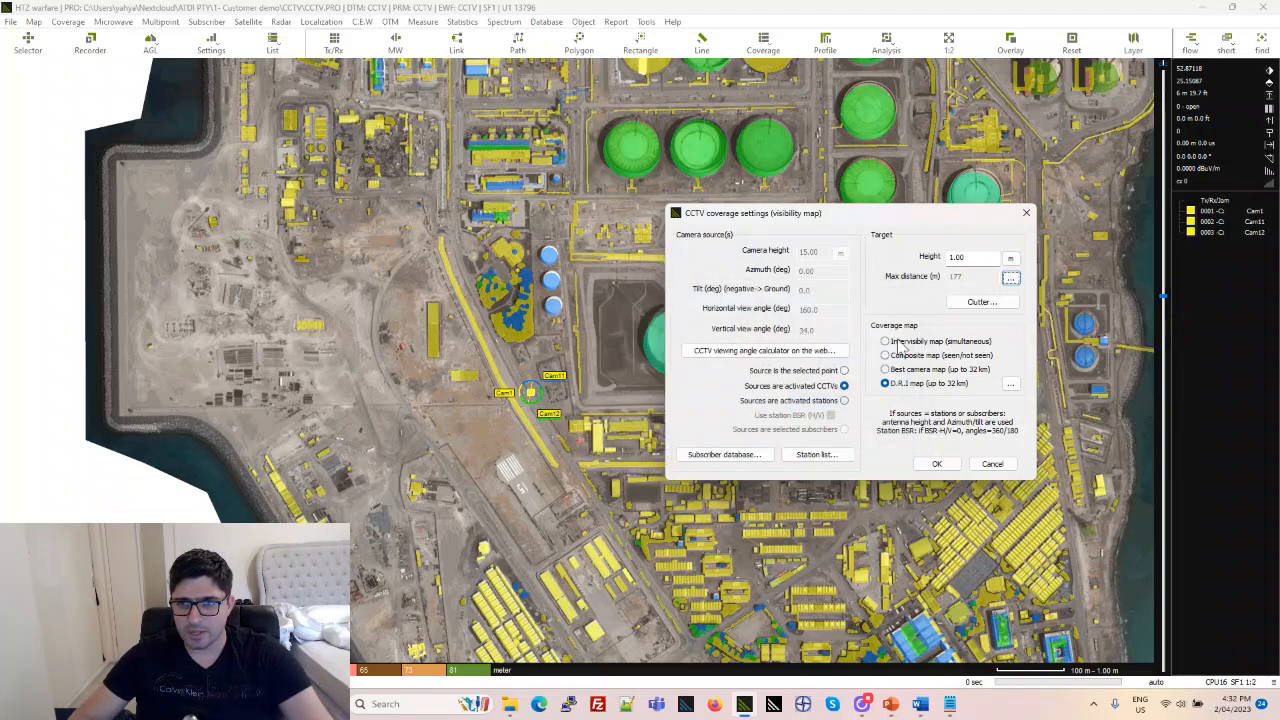
key(alt+Tab)
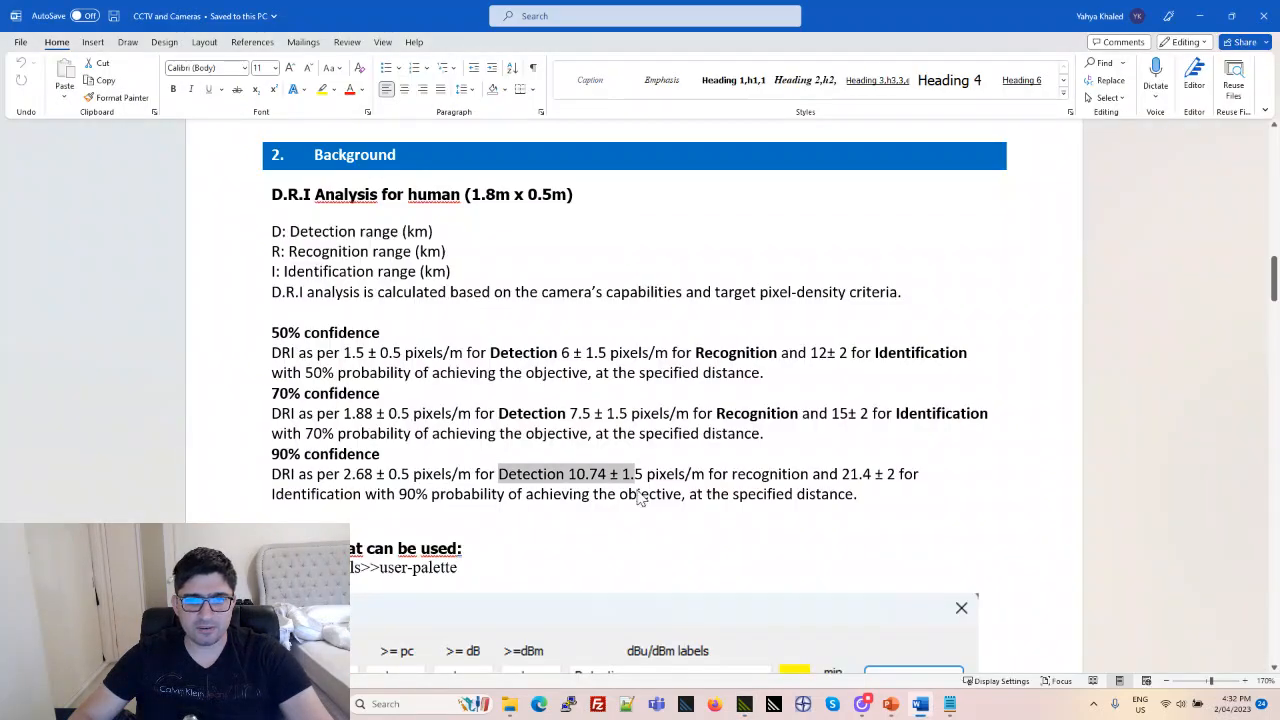
- Record the recognition distance as "R: 177" on a new line in Notepad, checking the value in HTZ warfare
key(alt+Tab)
key(alt+Tab)
text(R)
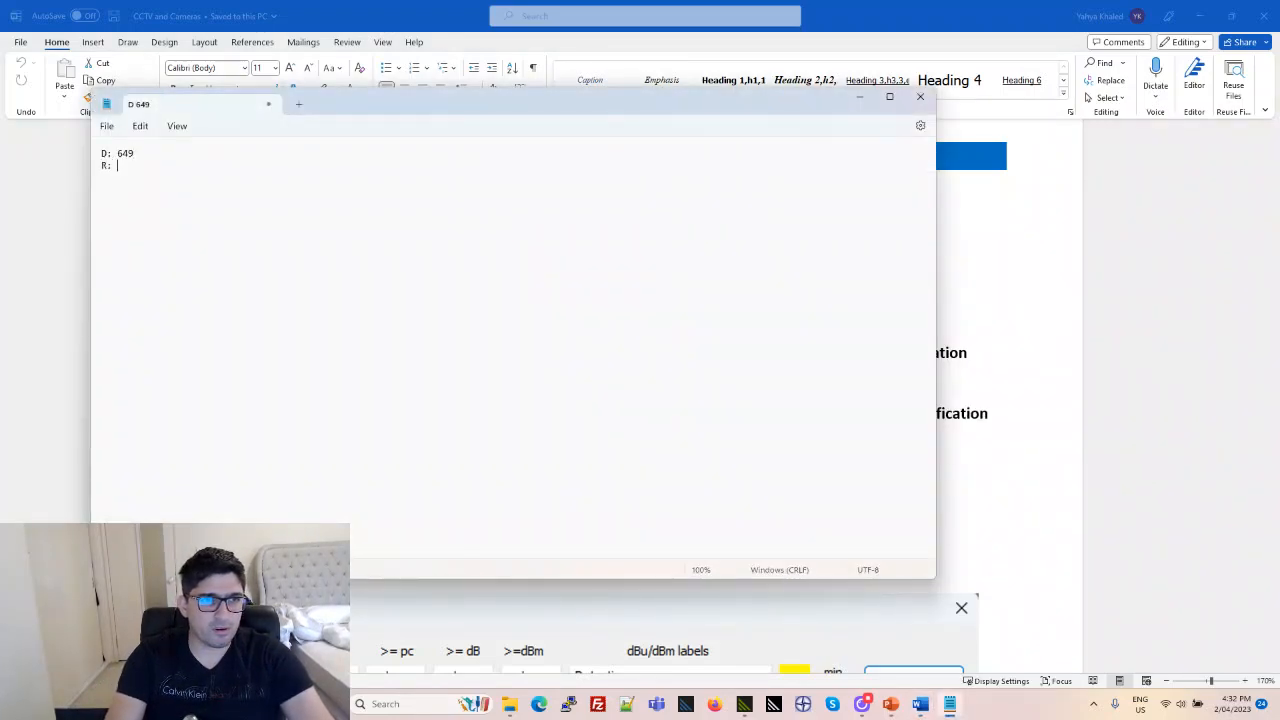
key(alt+Tab)
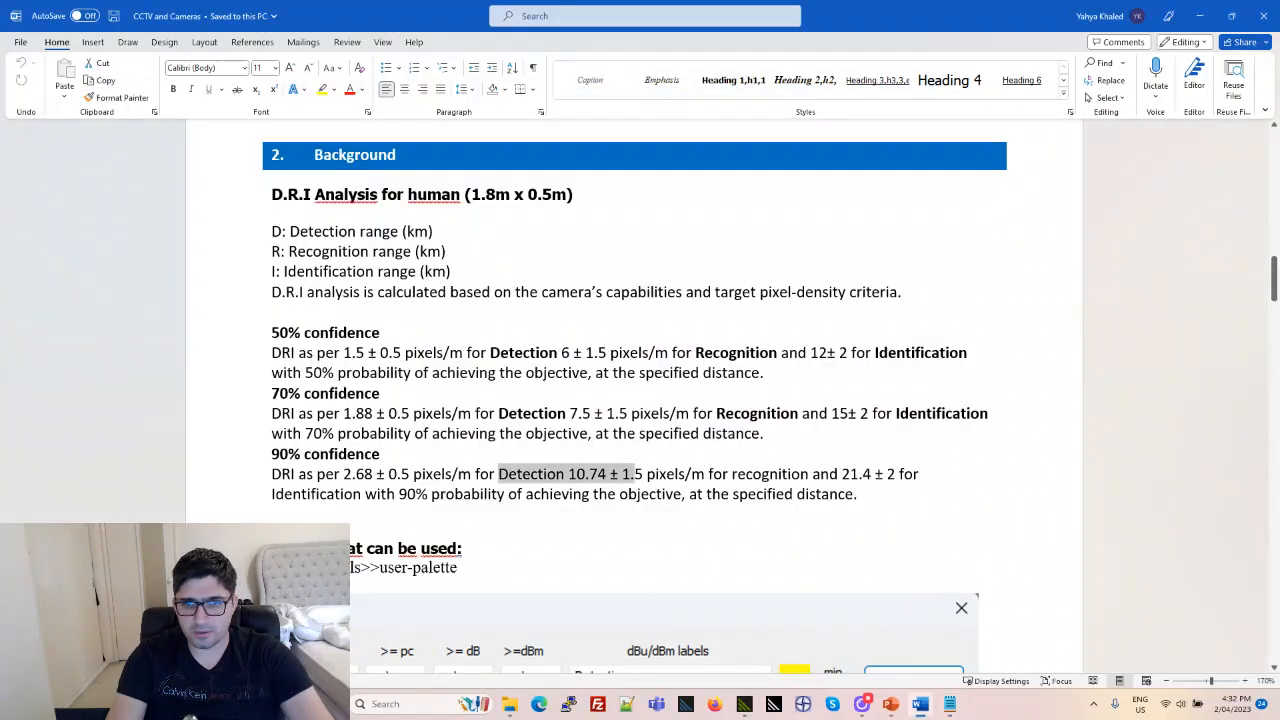
key(alt+Tab)
key(alt+Tab)
key(alt+Tab)
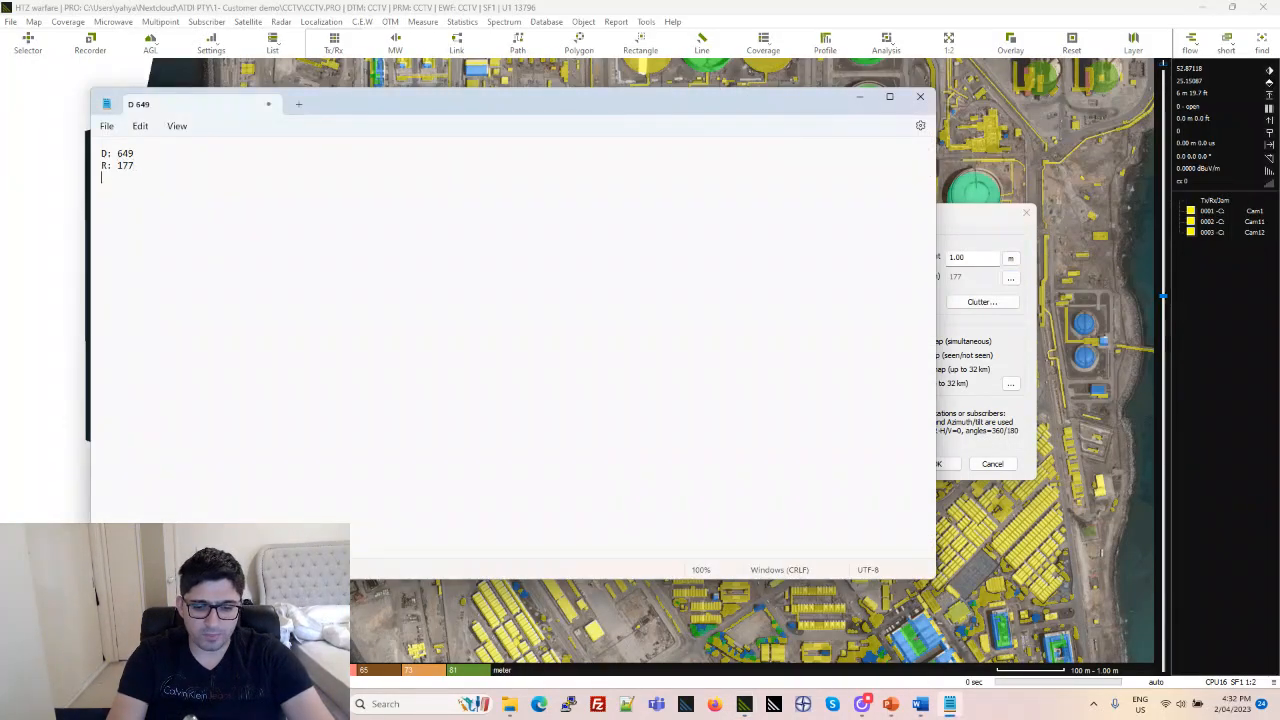
- Check the 90% confidence identification criterion in the Word document and recalculate the maximum distance for it in HTZ warfare's camera distance calculator
key(alt+Tab)
key(alt+Tab)
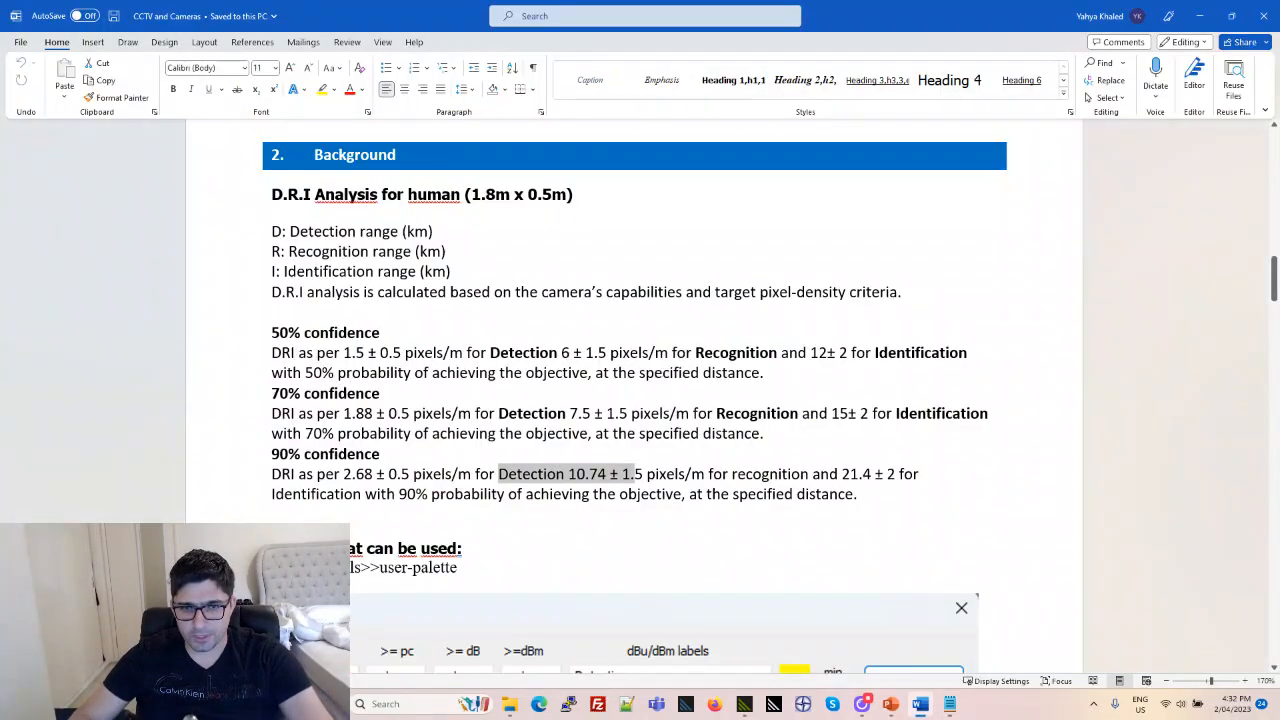
click(606, 474)
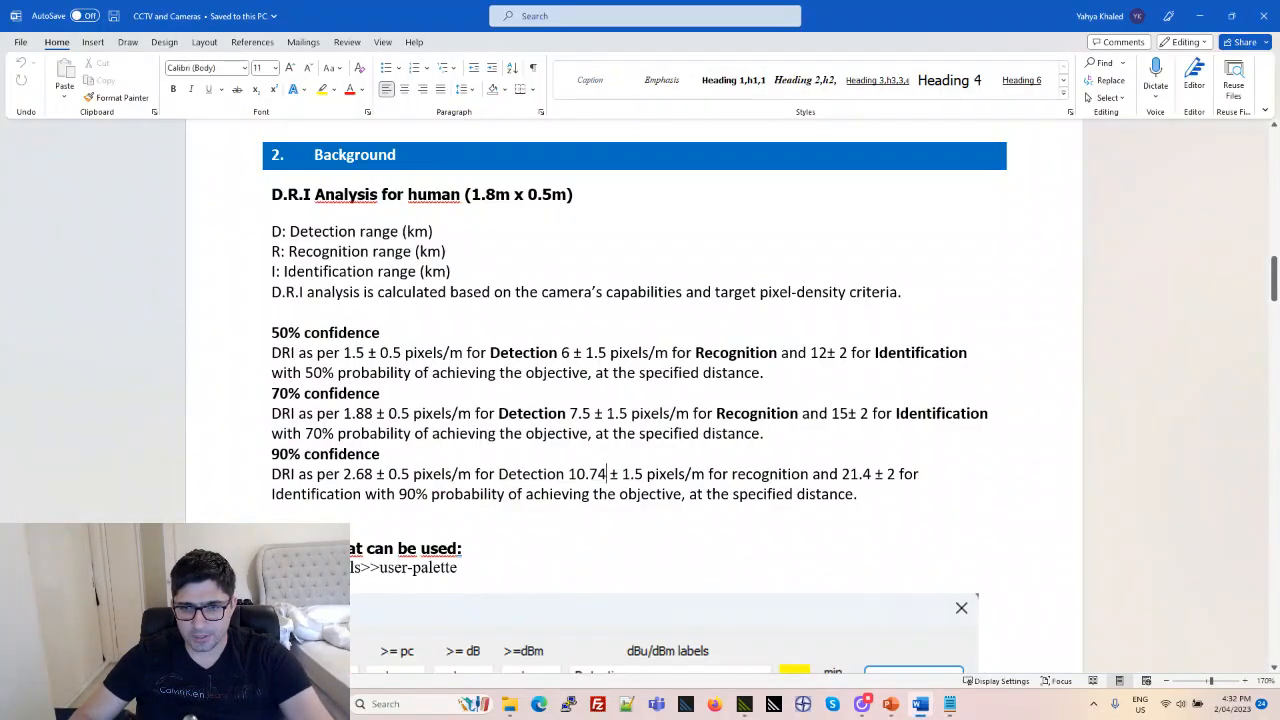
drag(812, 474, 887, 474)
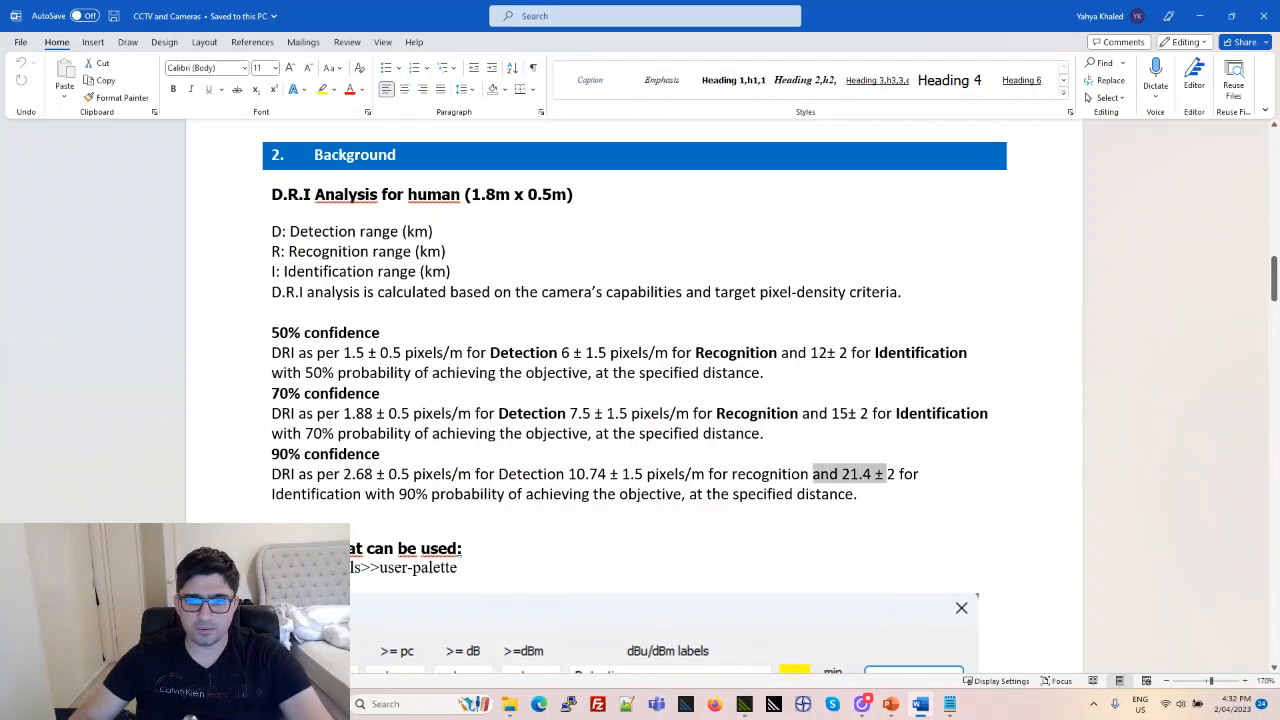
key(alt+Tab)
key(alt+Tab)
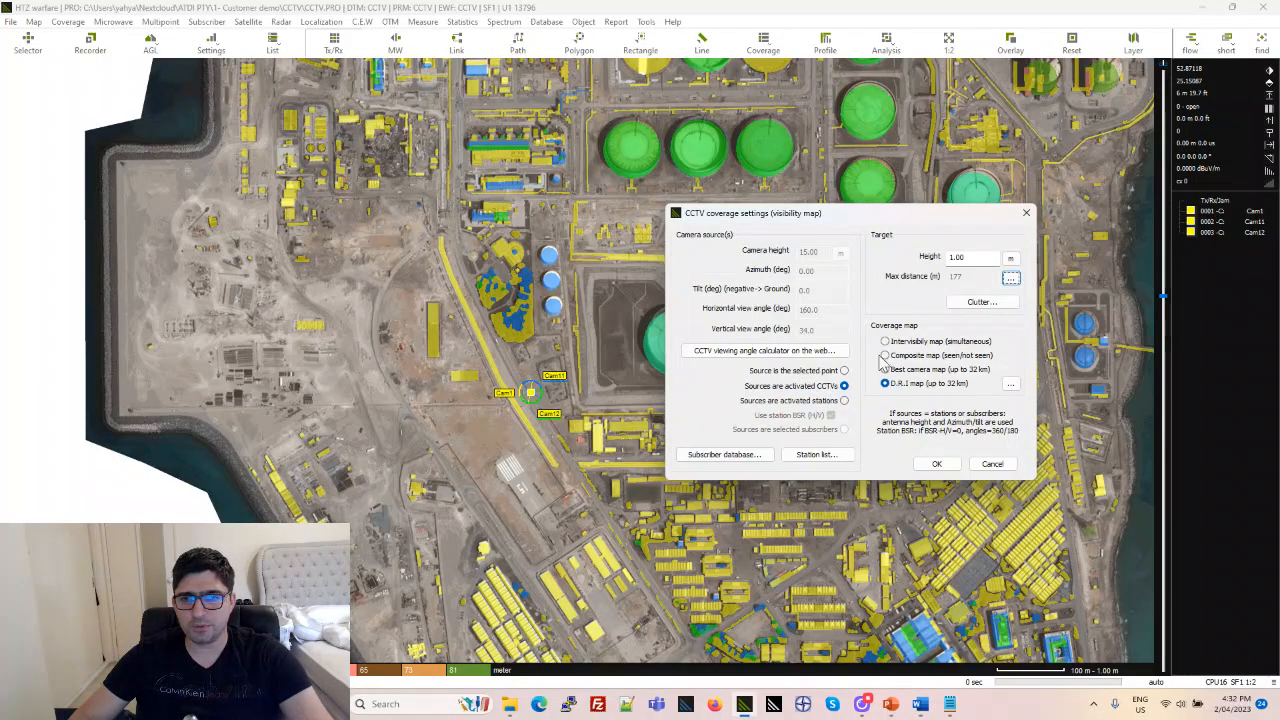
click(1010, 279)
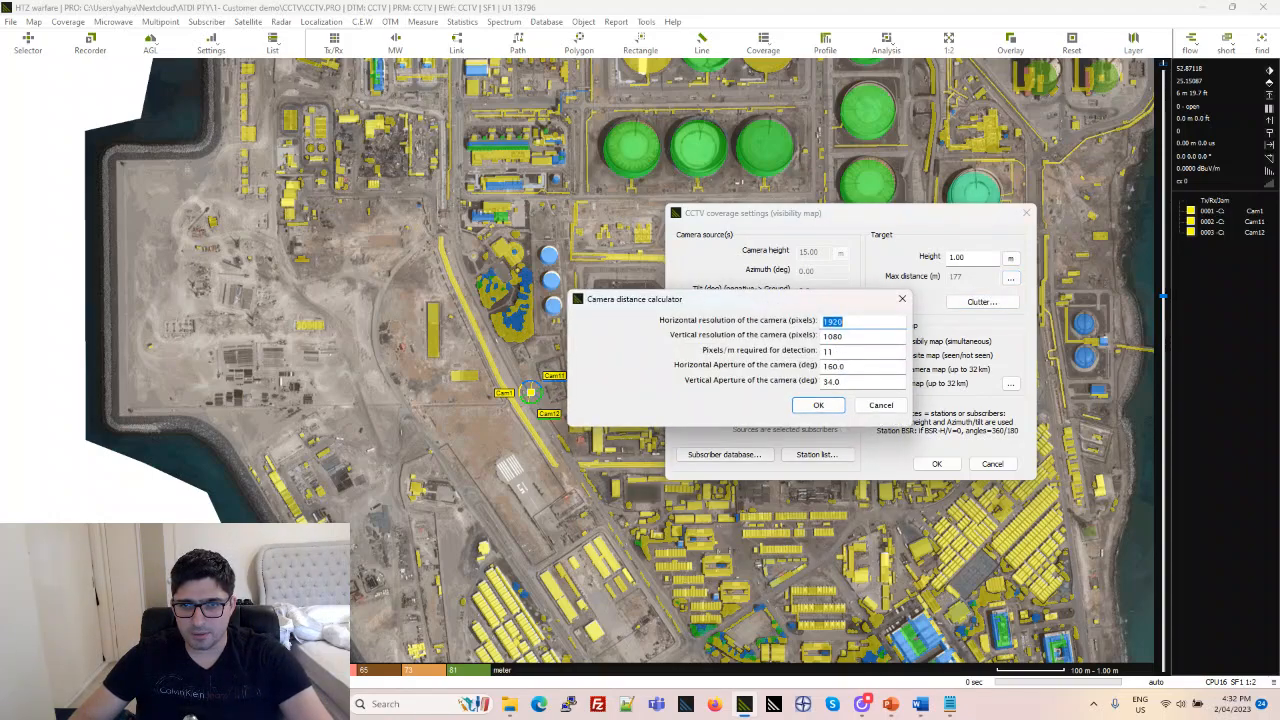
click(818, 405)
- Record the identification distance as "I: 88" in Notepad and open the D.R.I map's three distance settings in HTZ warfare
key(alt+Tab)
key(alt+Tab)
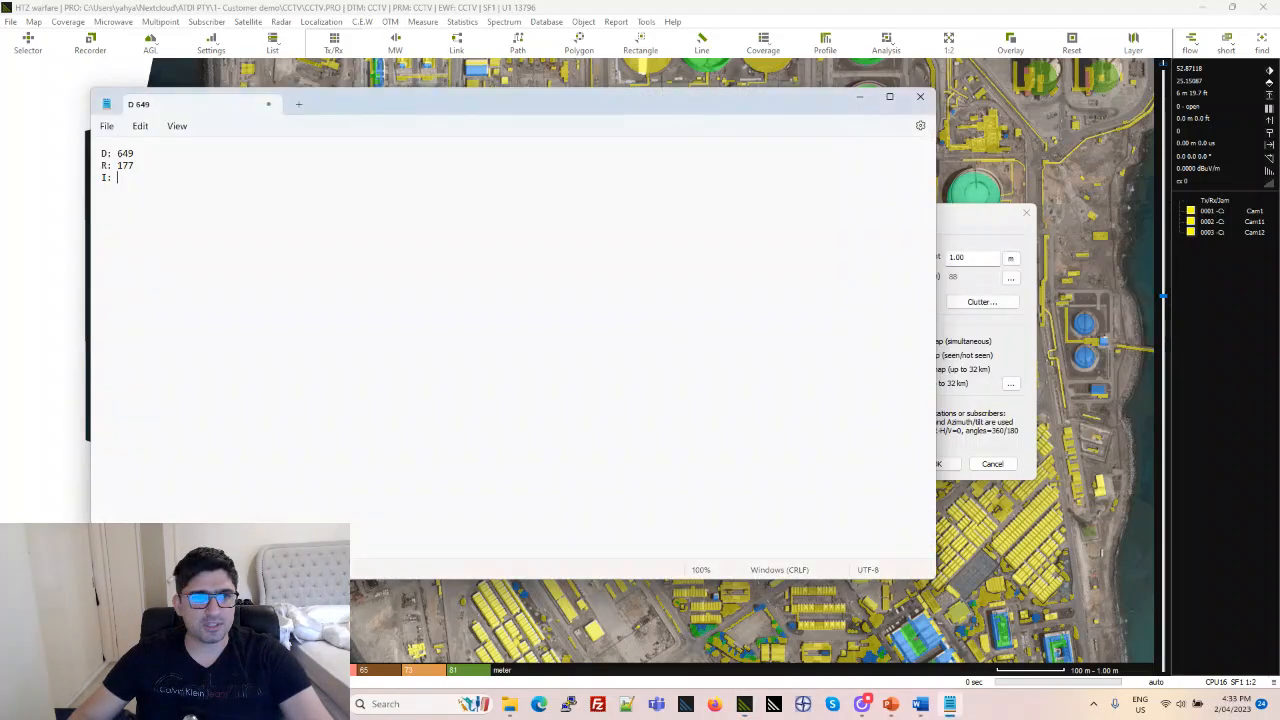
text(88)
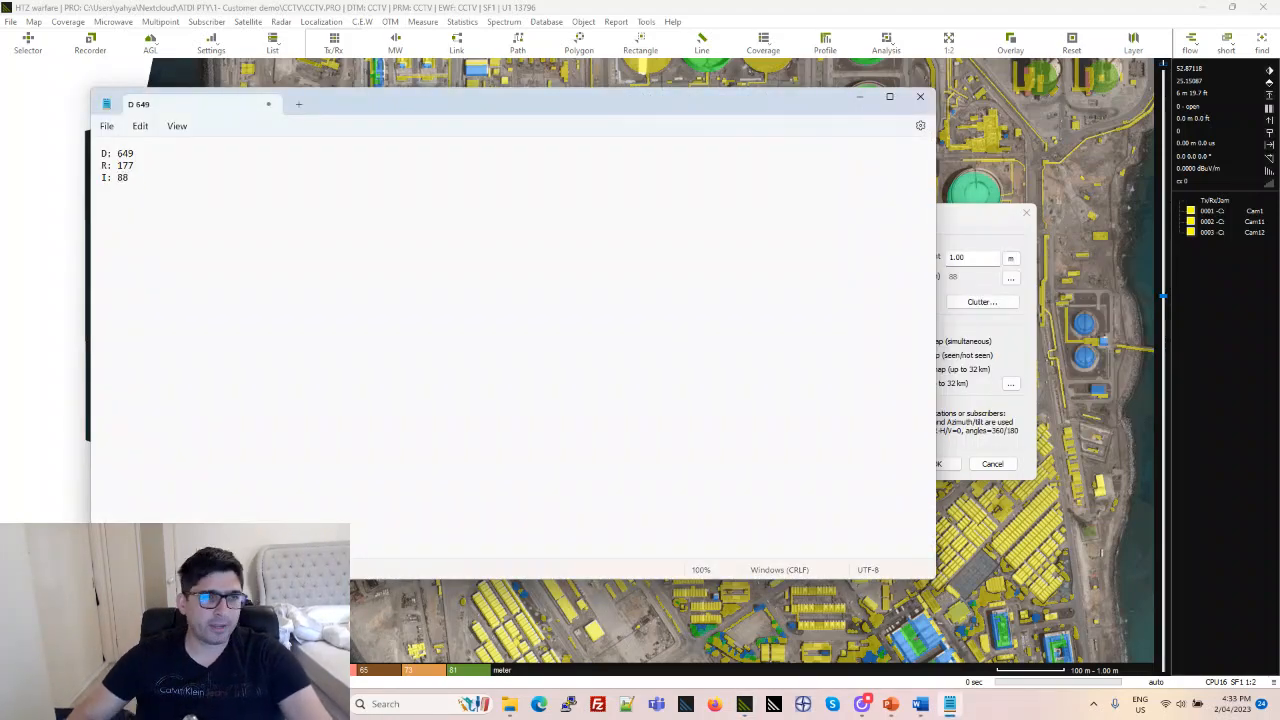
key(ctrl+a)
click(1030, 345)
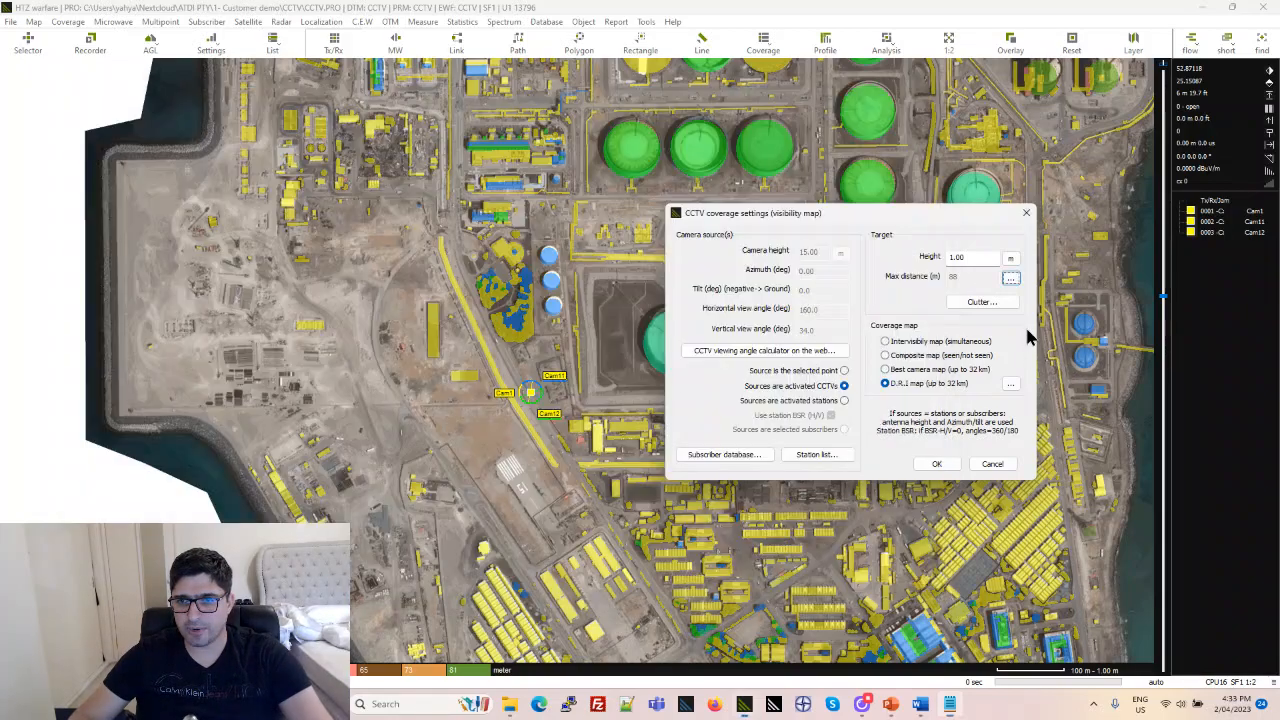
click(1010, 383)
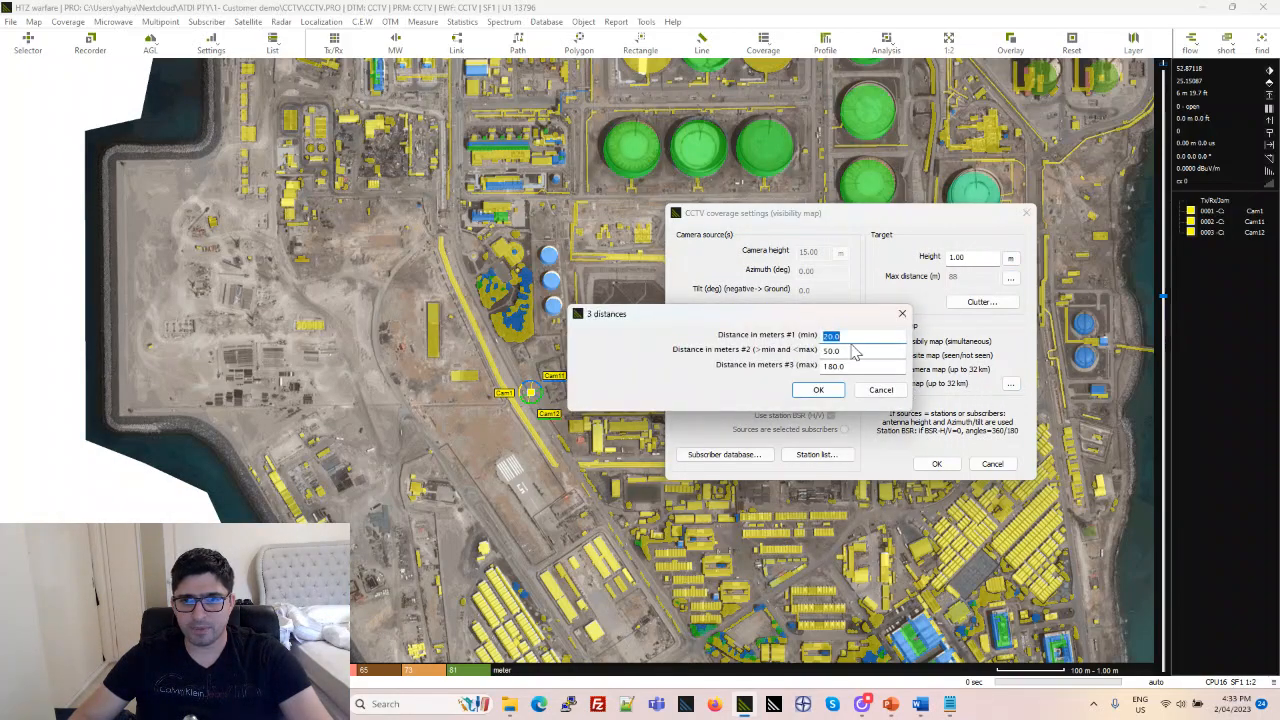
- Try to set the three D.R.I map distances to 650, 177 and 88 m, following the values recorded in Notepad
key(alt+Tab)
key(alt+Tab)
key(alt+Tab)
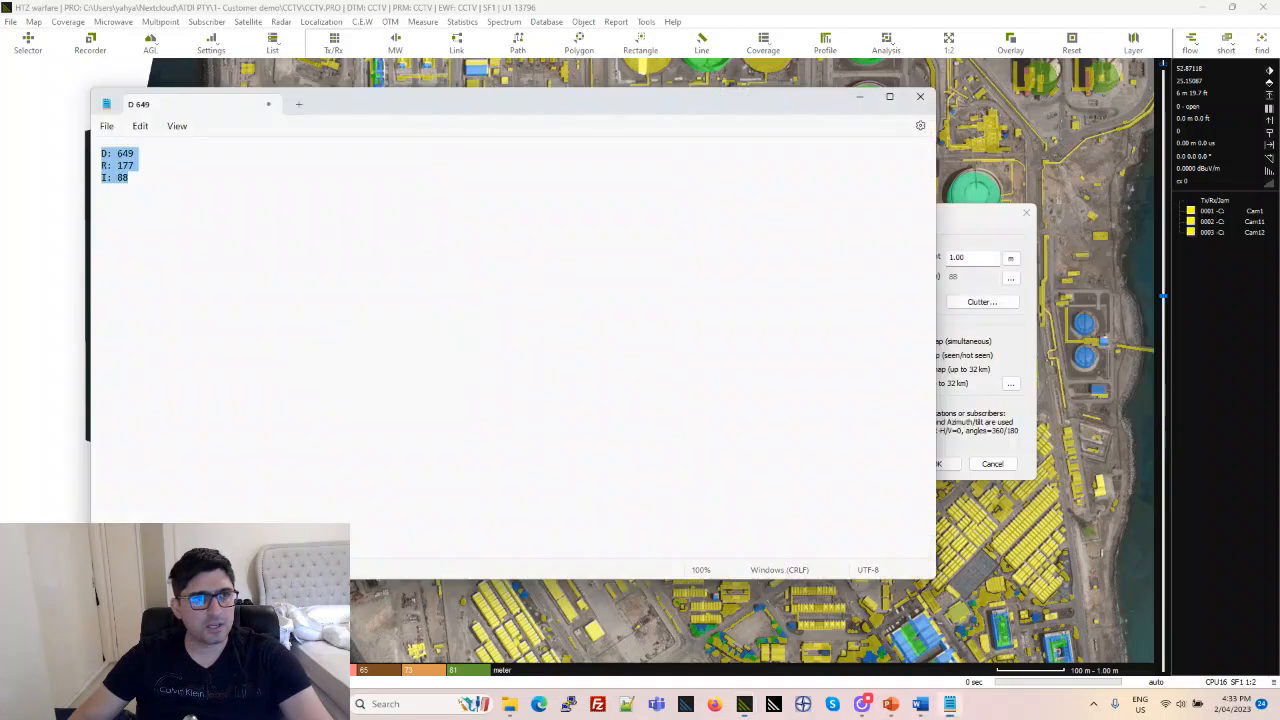
key(alt+Tab)
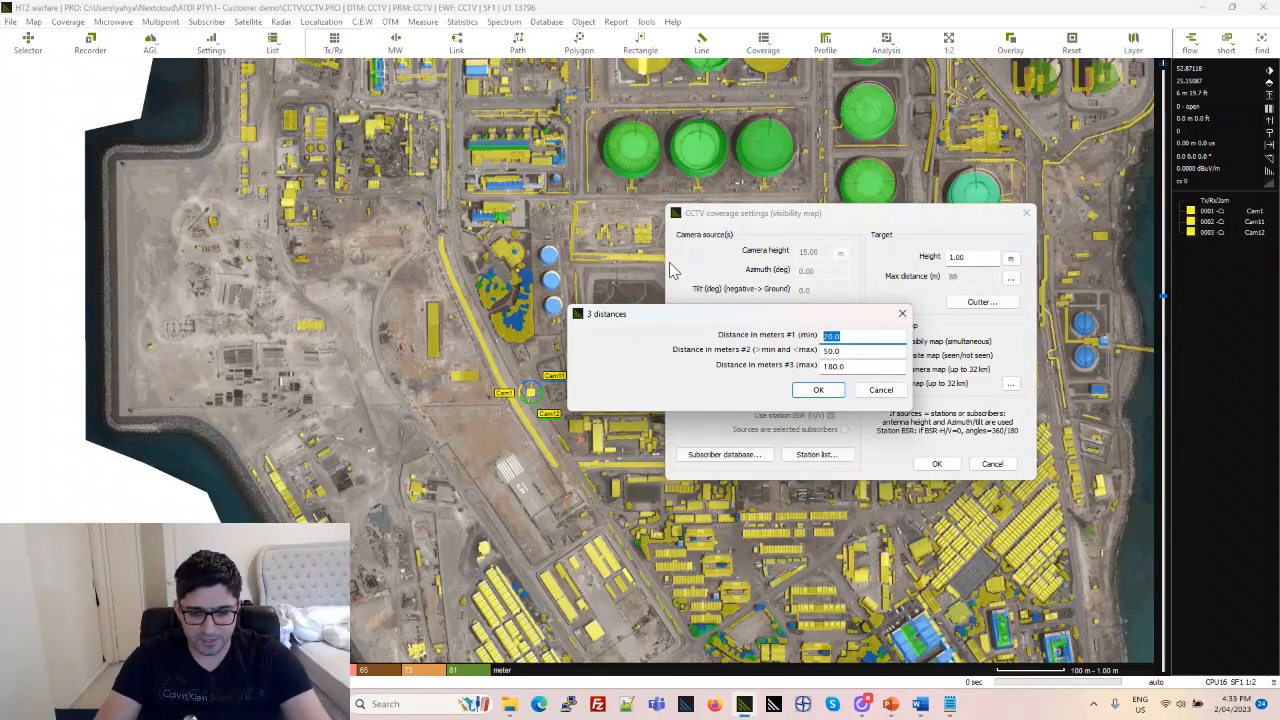
text(650)
key(Tab)
key(alt+Tab)
key(alt+Tab)
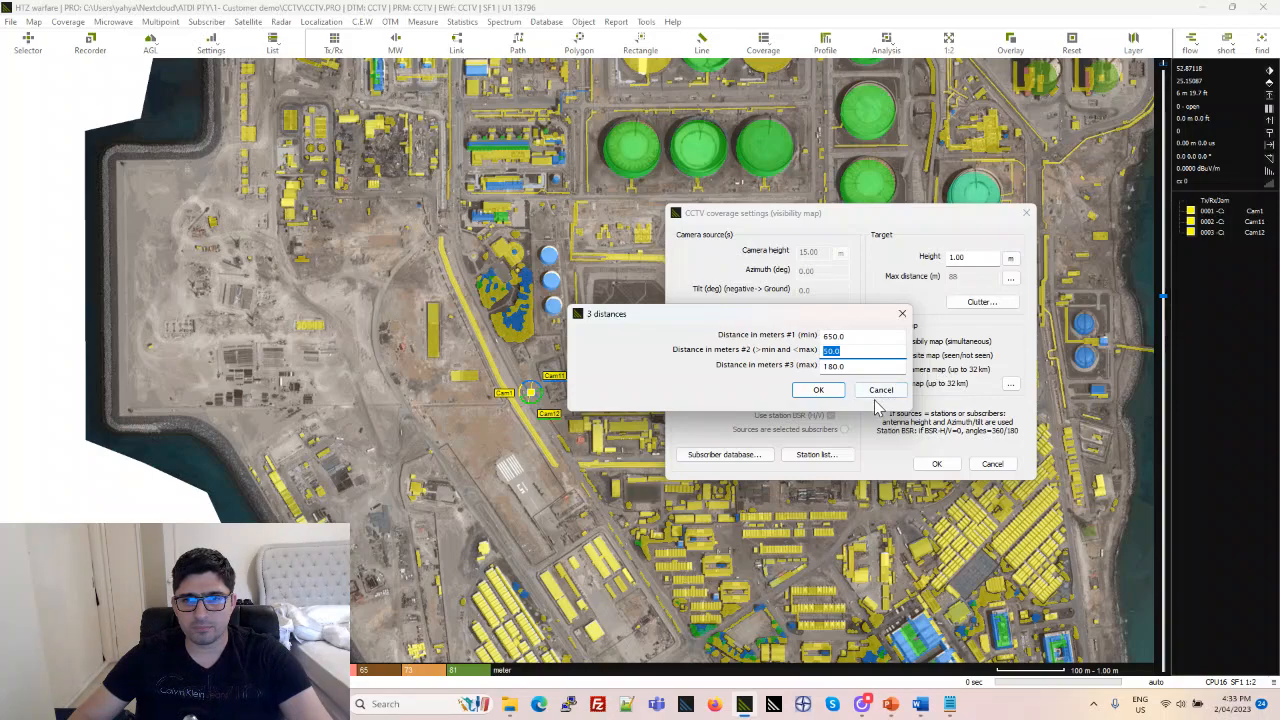
key(alt+Tab)
key(alt+Tab)
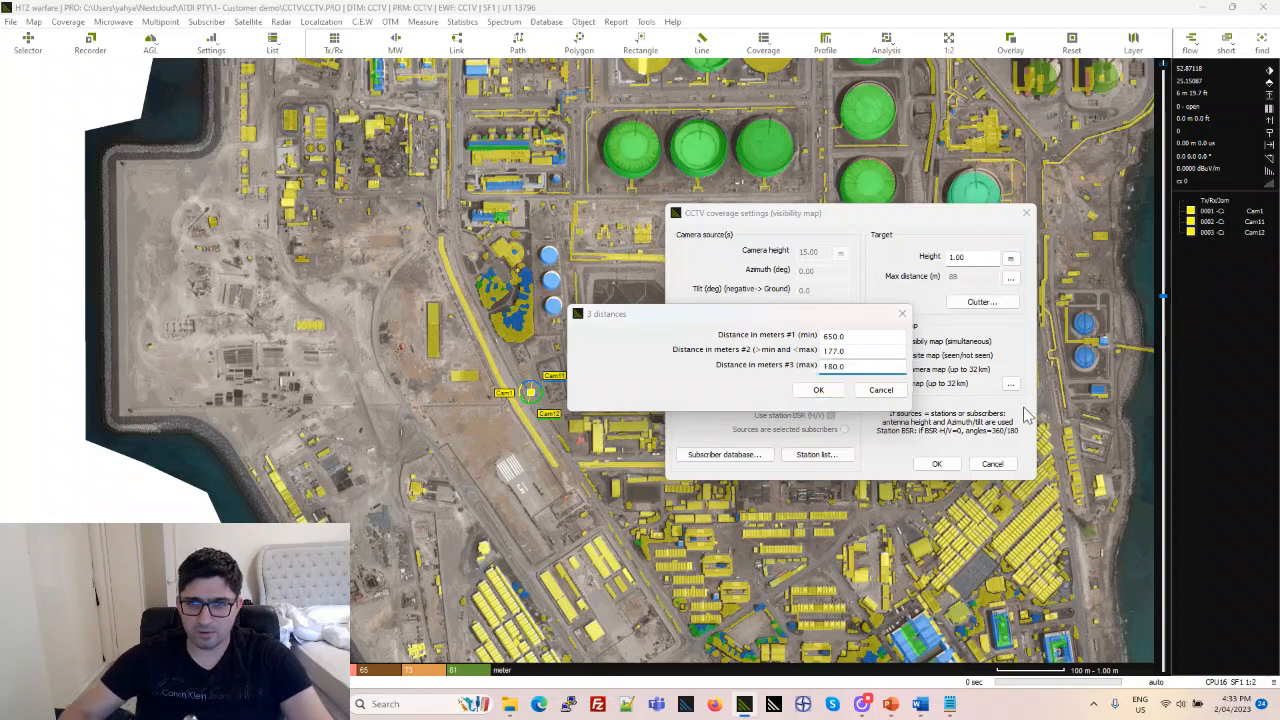
key(alt+Tab)
key(alt+Tab)
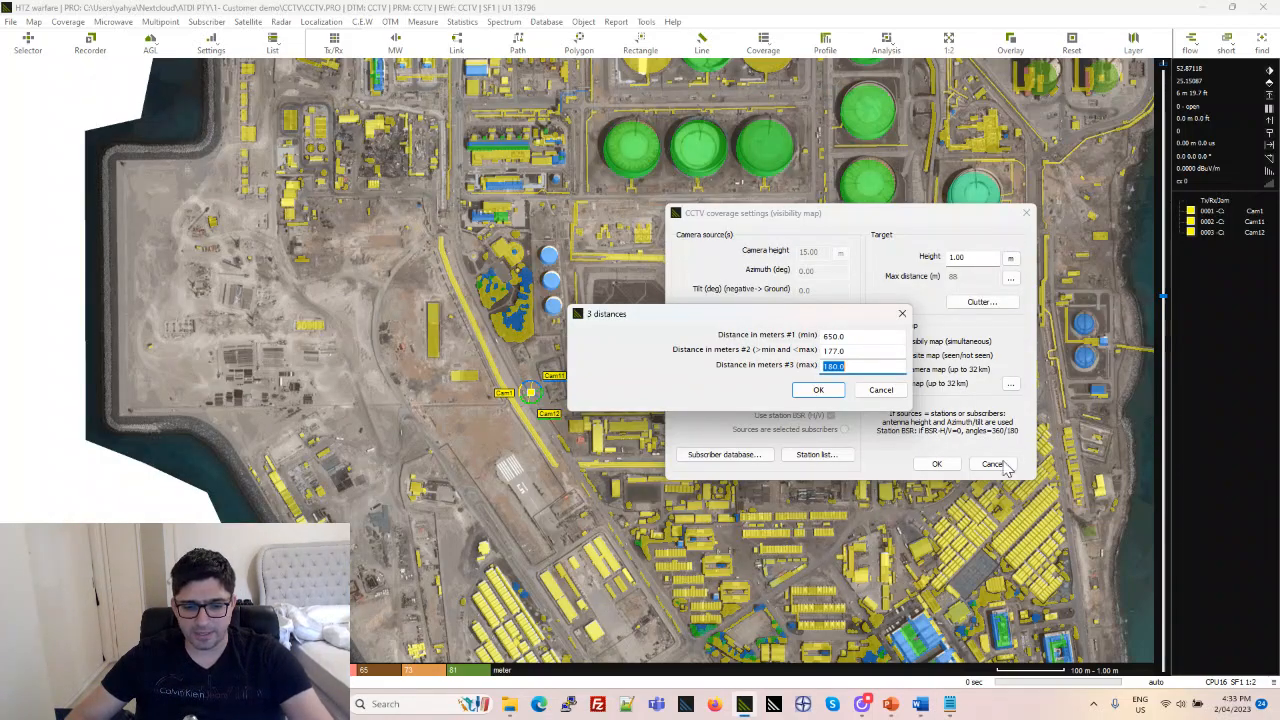
text(88)
click(818, 390)
click(830, 393)
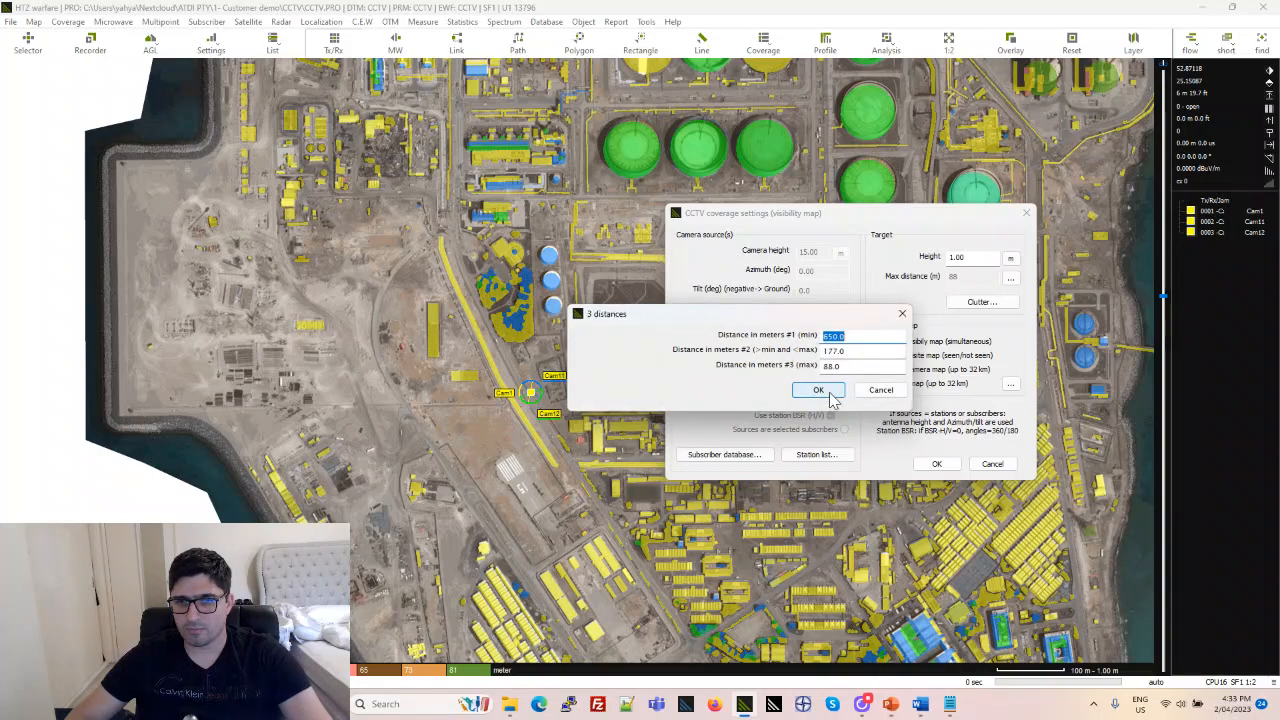
- Recheck the Notepad values, set the D.R.I distances to 88 m minimum, 177 m middle and 650 m maximum, and calculate the coverage map
key(alt+Tab)
key(alt+Tab)
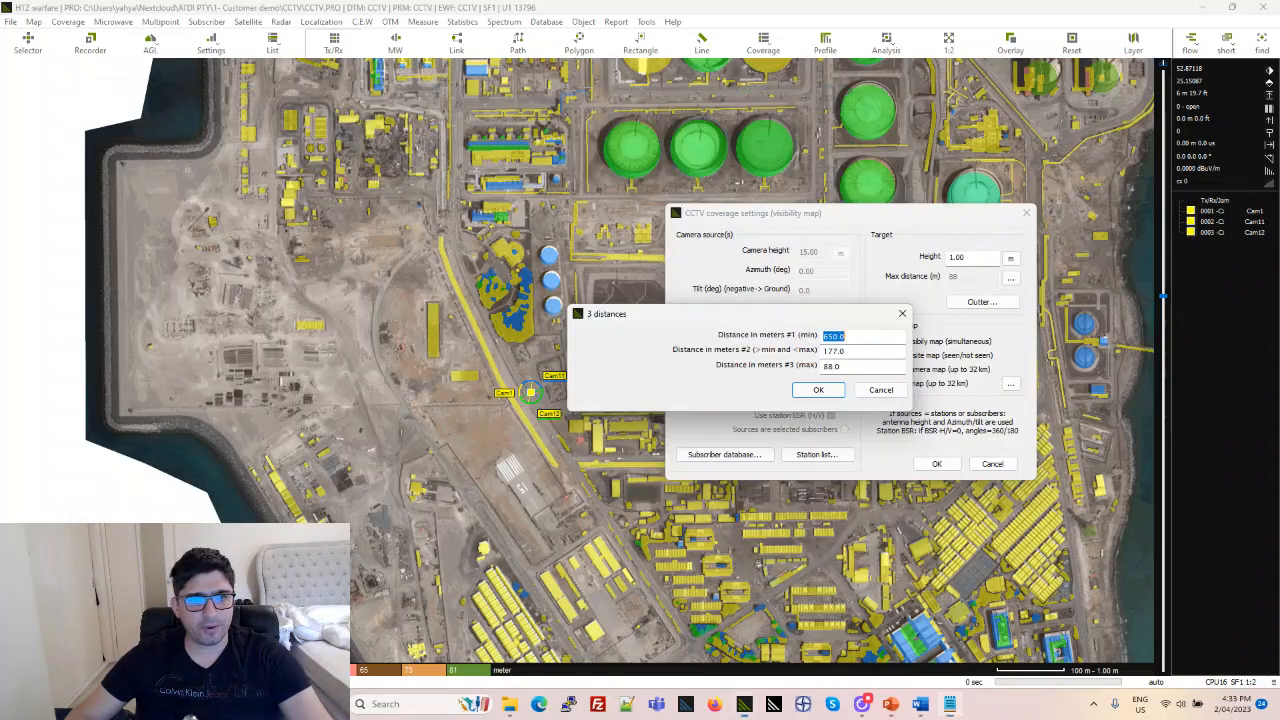
key(alt+Tab)
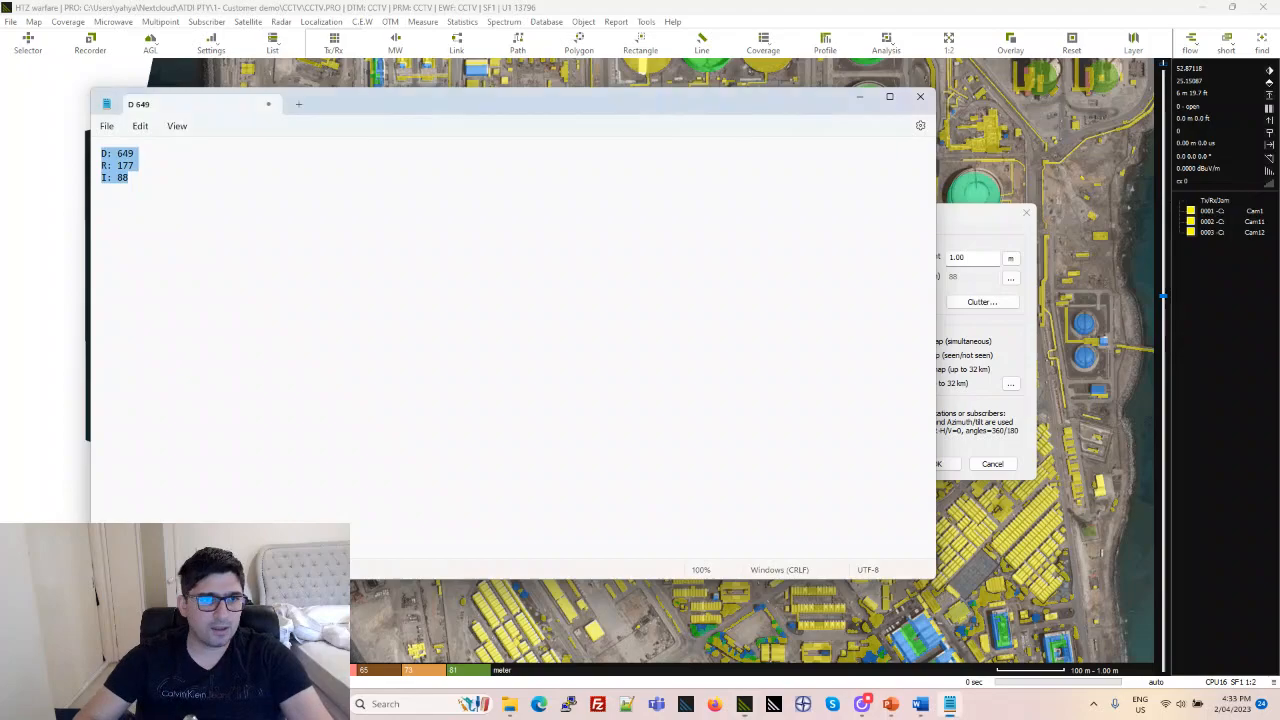
key(alt+Tab)
key(alt+Tab)
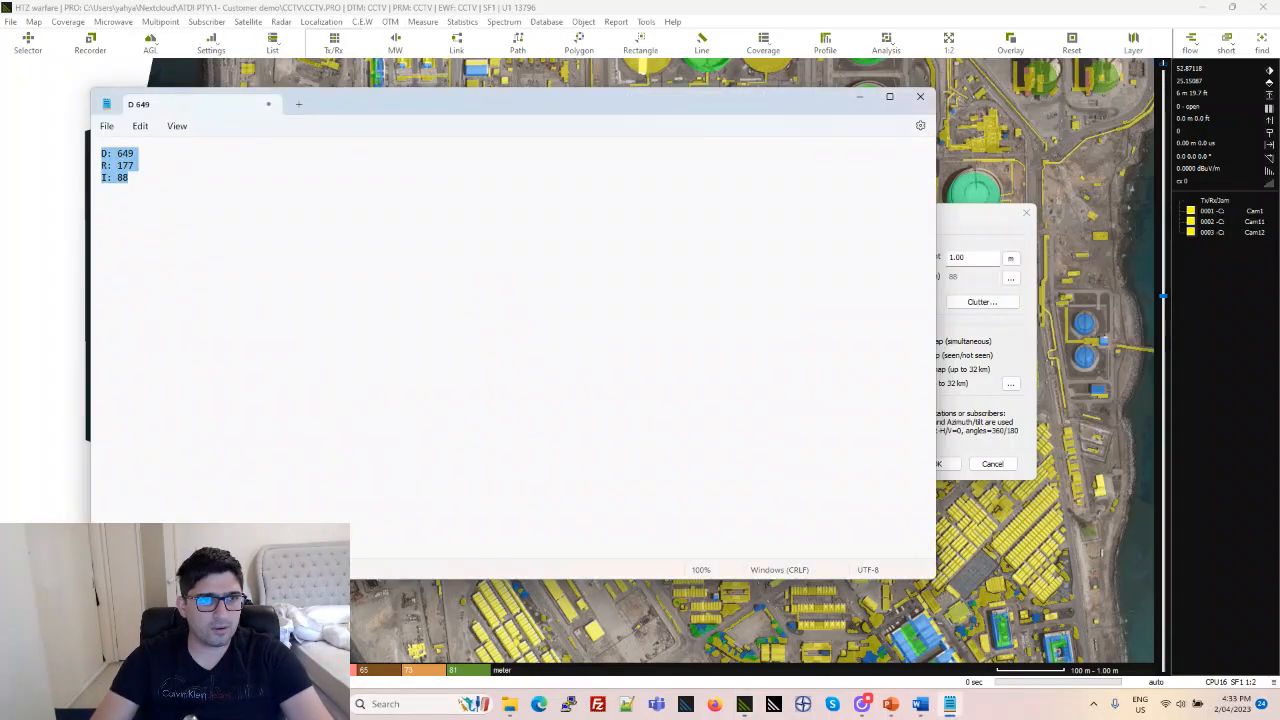
key(alt+Tab)
key(alt+Tab)
key(alt+Tab)
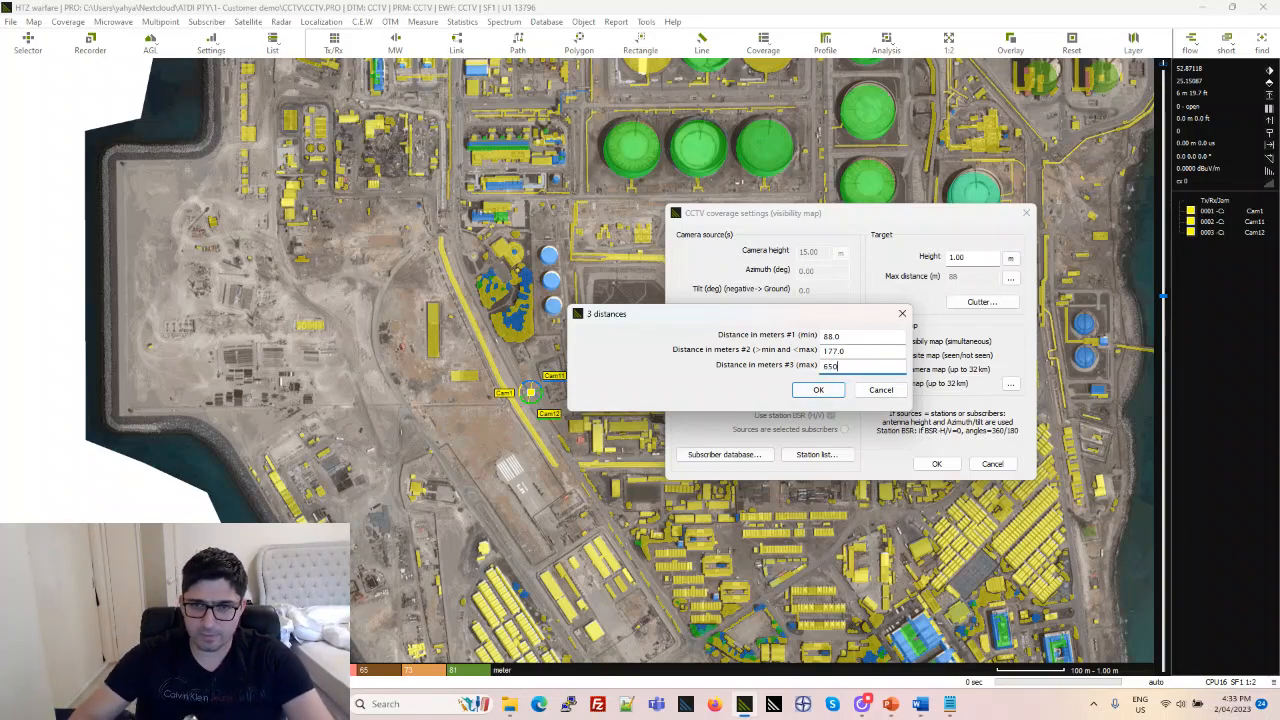
click(836, 391)
click(936, 461)
- Examine the yellow, blue and green D.R.I coverage zones around the three cameras
drag(460, 455, 553, 357)
scroll(600, 317, up, 1)
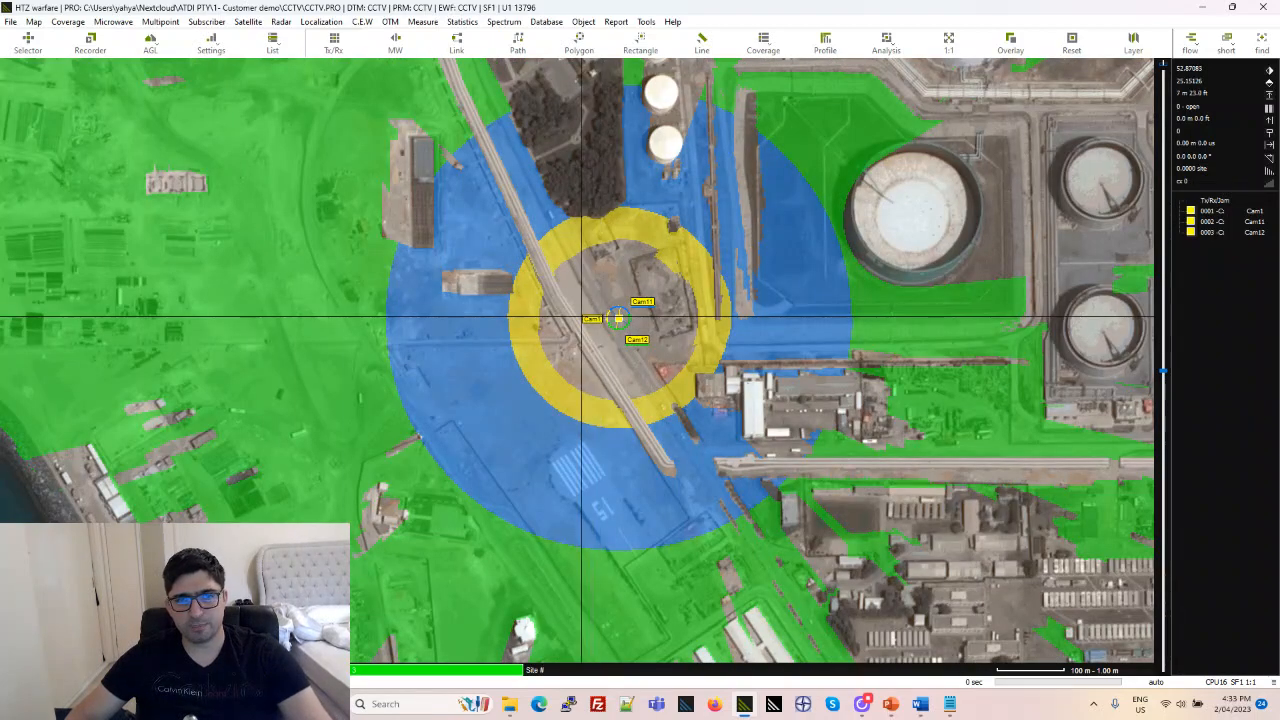
scroll(583, 317, down, 1)
scroll(600, 350, up, 2)
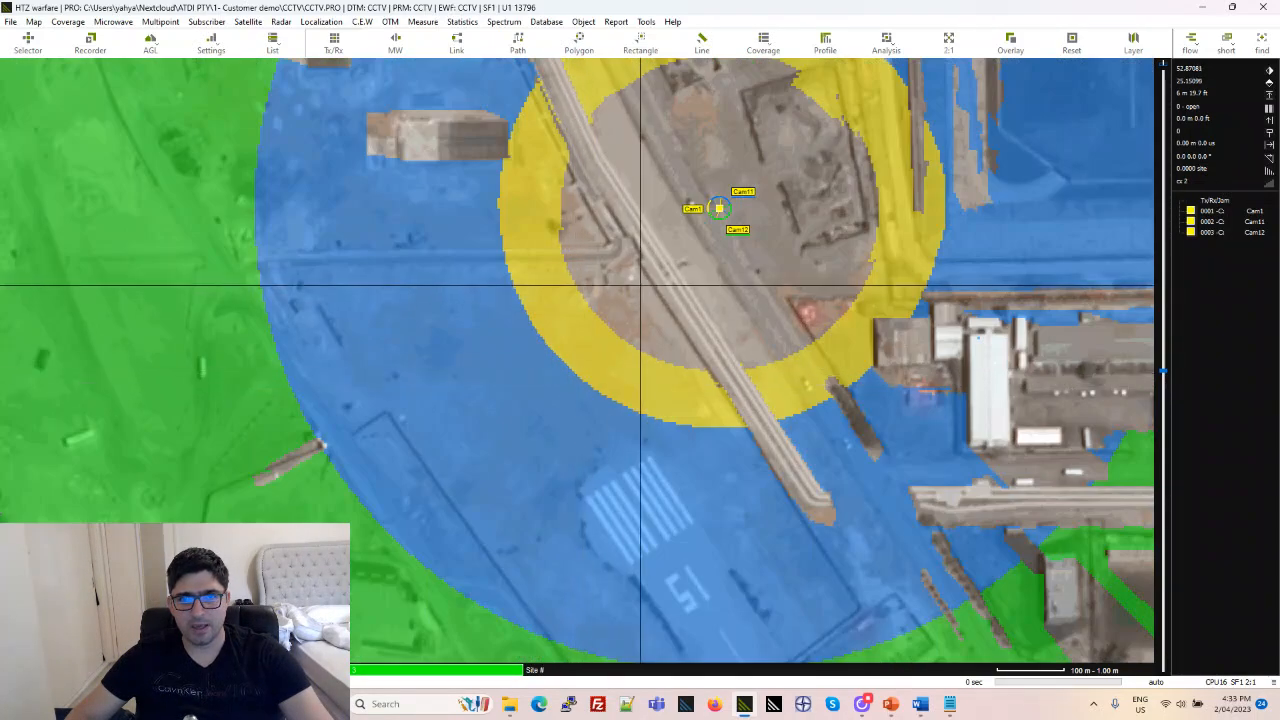
drag(640, 286, 557, 371)
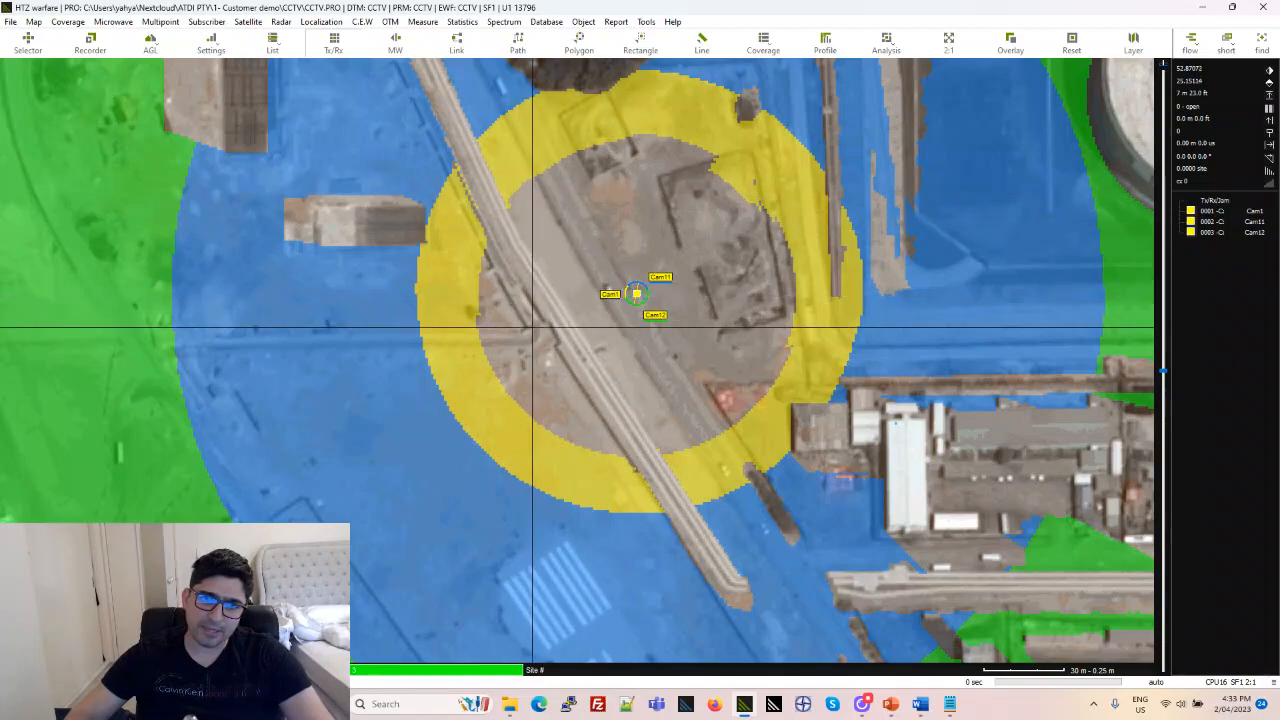
scroll(686, 347, down, 3)
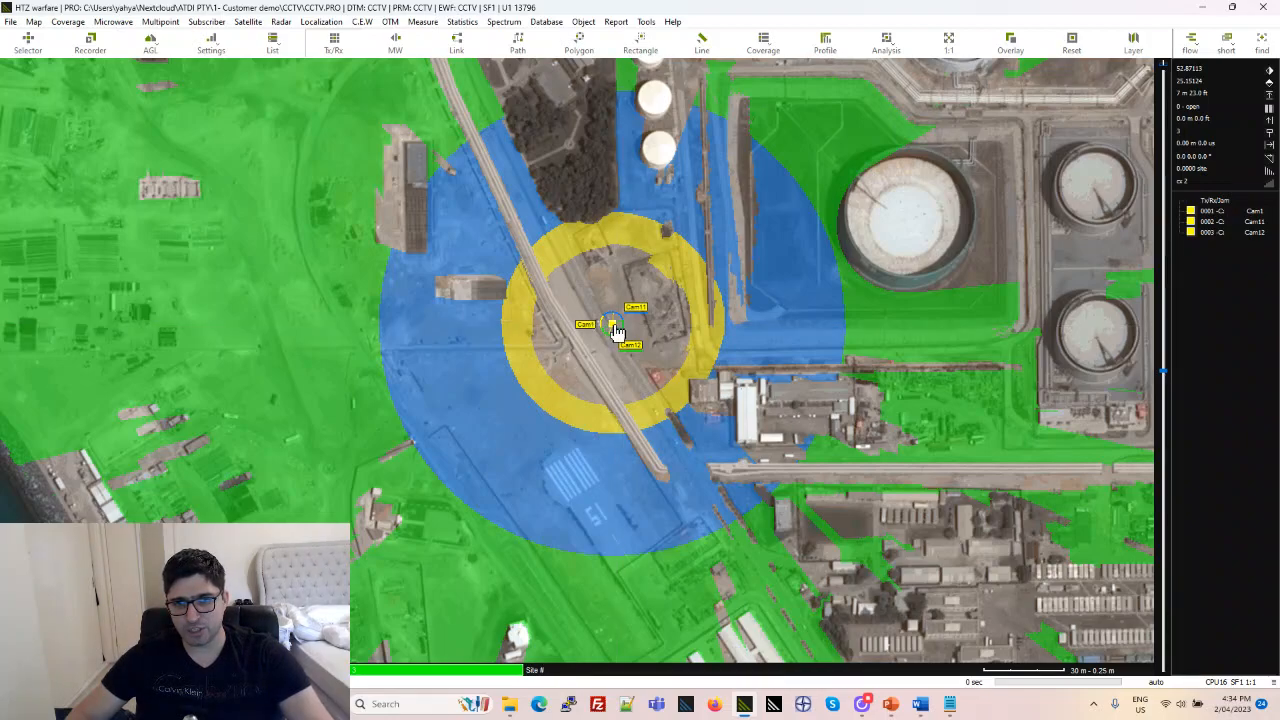
drag(450, 396, 625, 372)
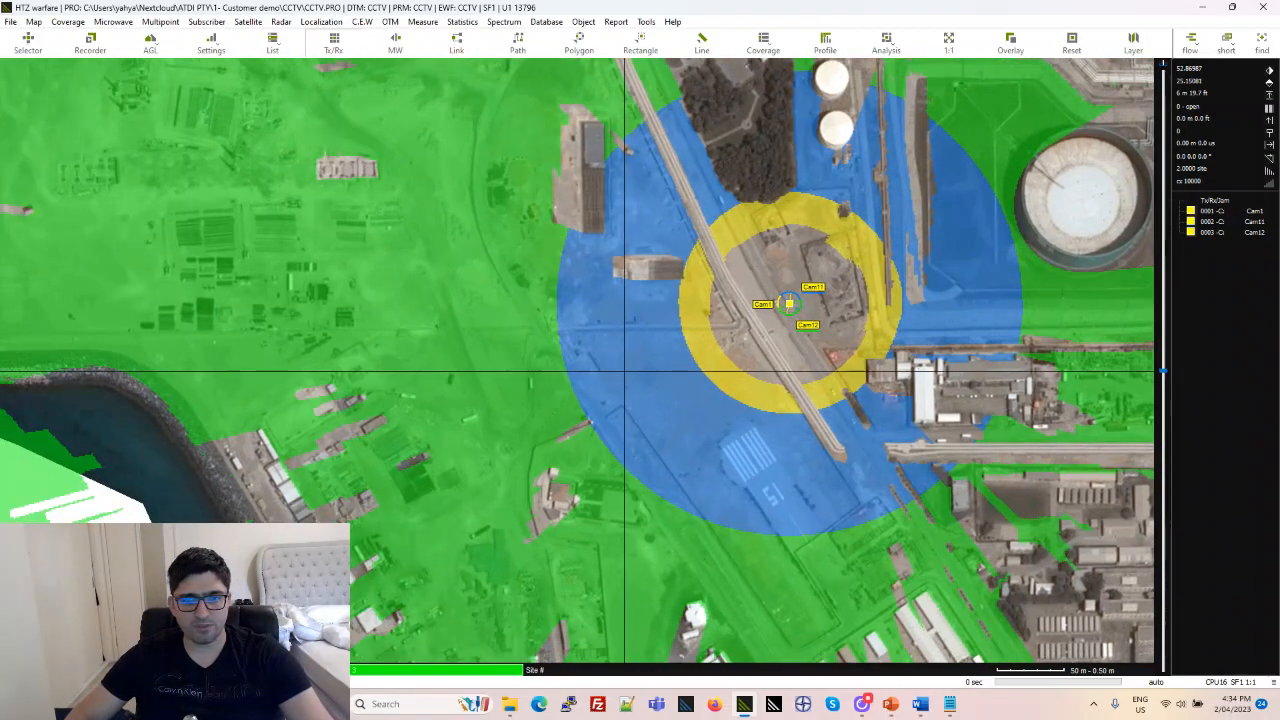
scroll(625, 372, down, 1)
- Review the CCTV parameters of Cam1 and close them without changes
right_click(658, 328)
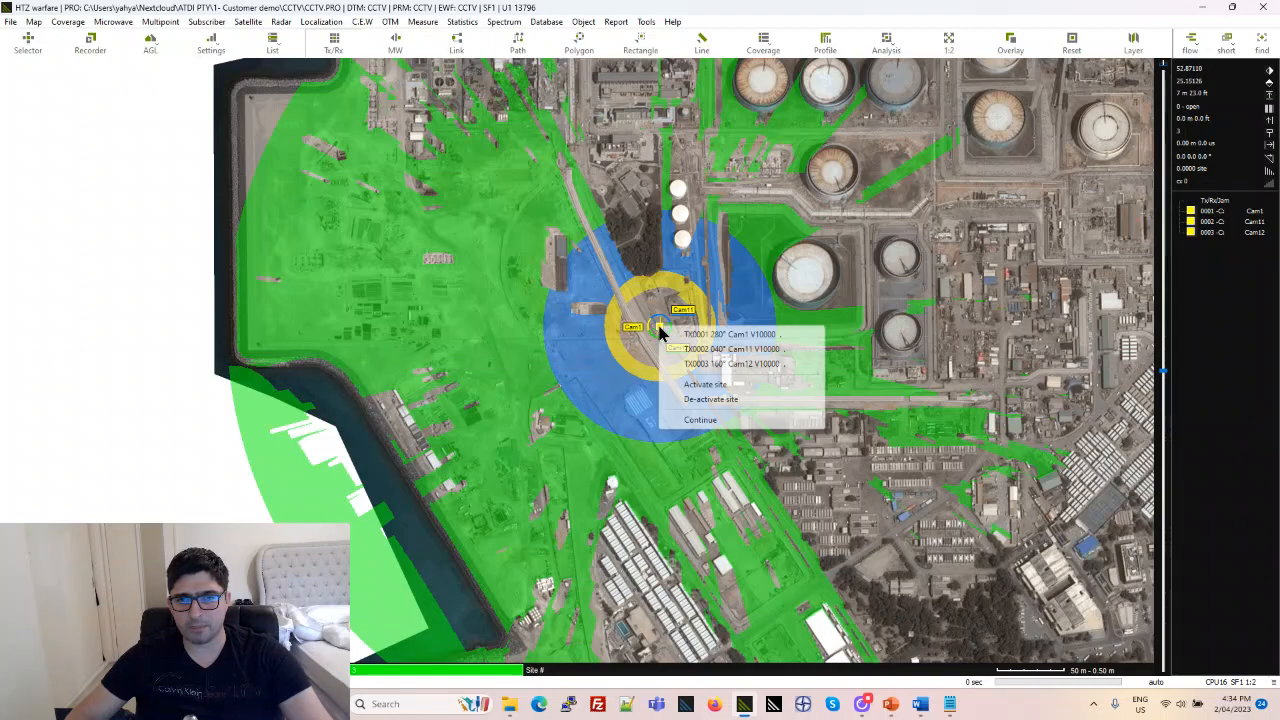
click(690, 334)
click(730, 183)
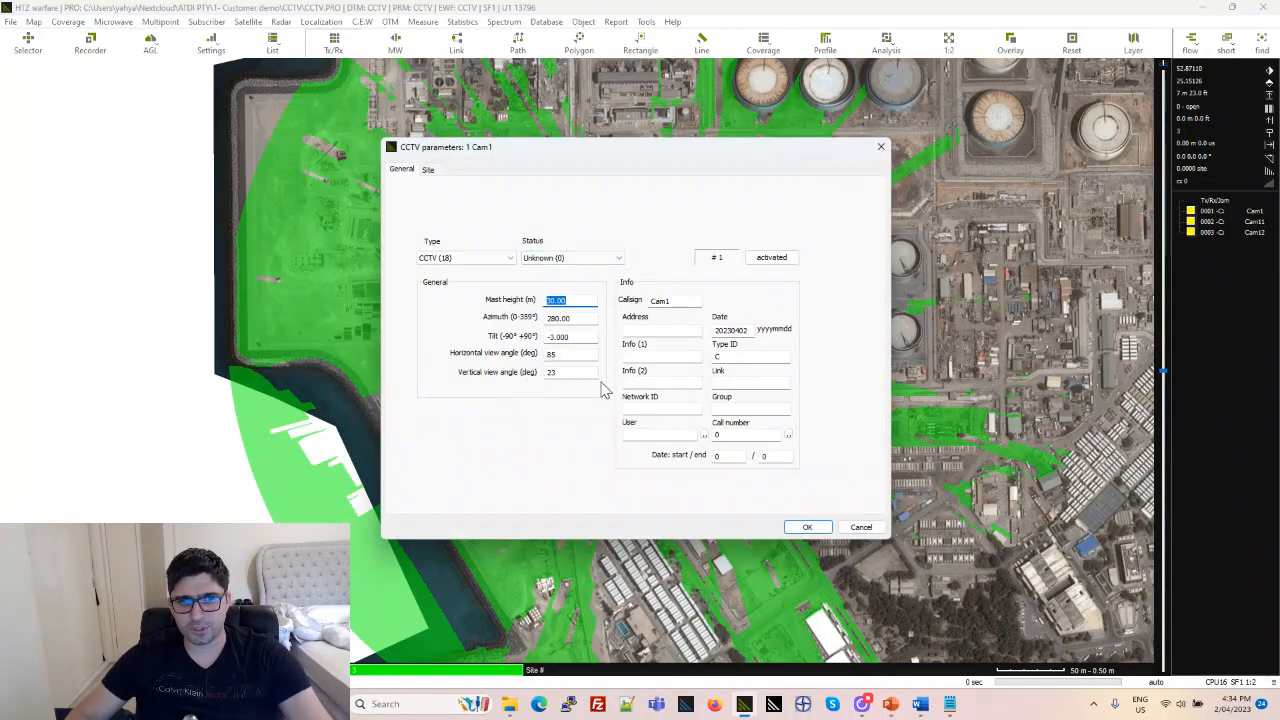
key(Escape)
- Enclose the three cameras Cam1, Cam11 and Cam12 in a small rectangle selection inside the yellow coverage ring
scroll(614, 384, down, 1)
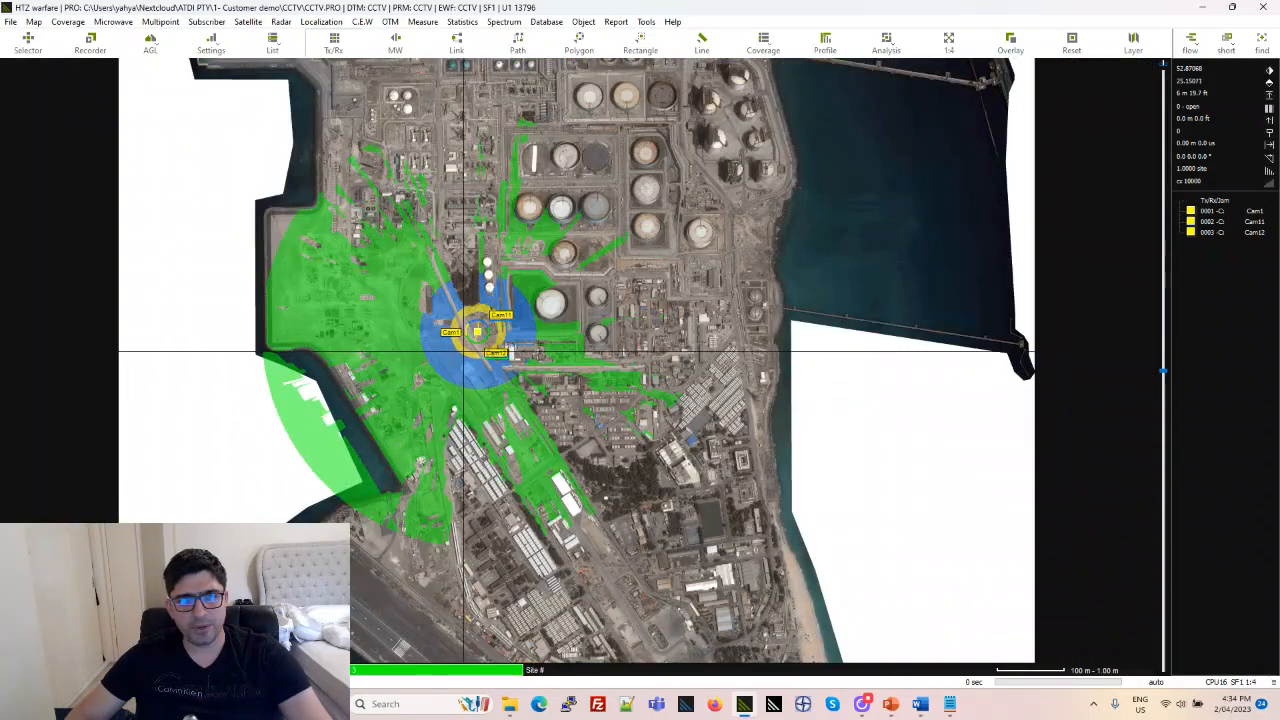
scroll(463, 352, up, 1)
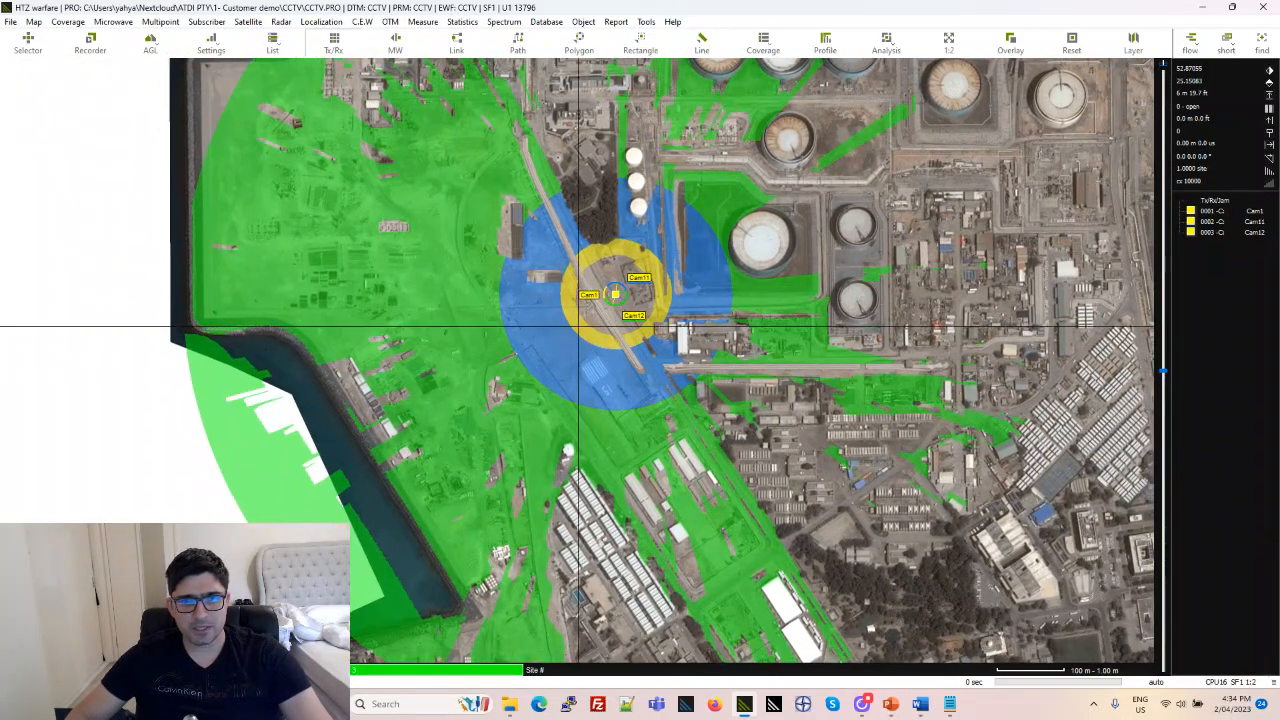
scroll(470, 326, up, 1)
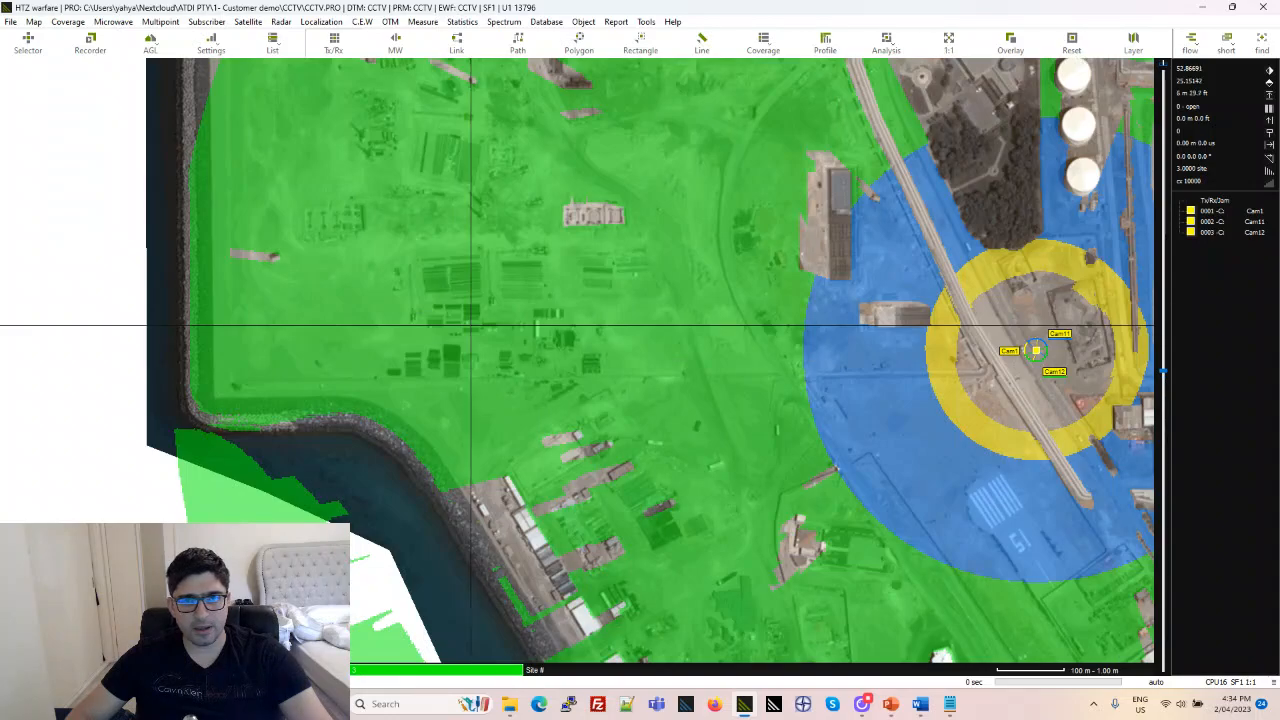
scroll(470, 326, down, 1)
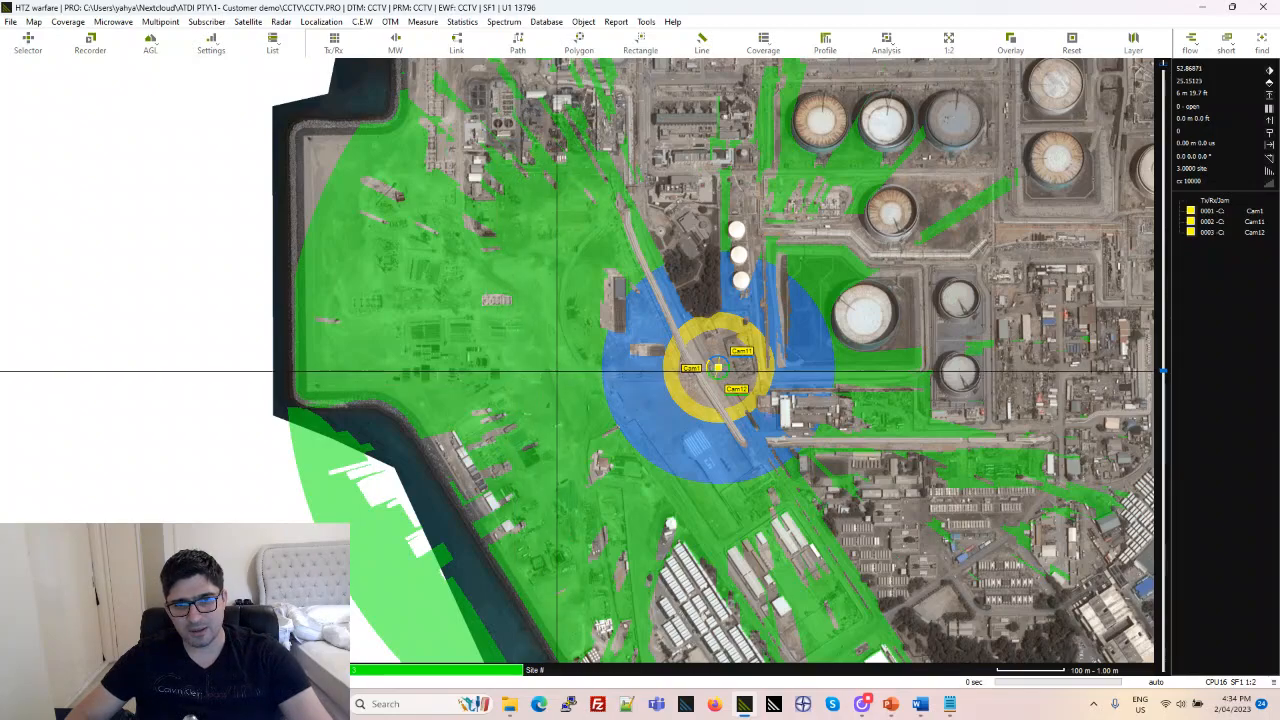
drag(555, 367, 474, 357)
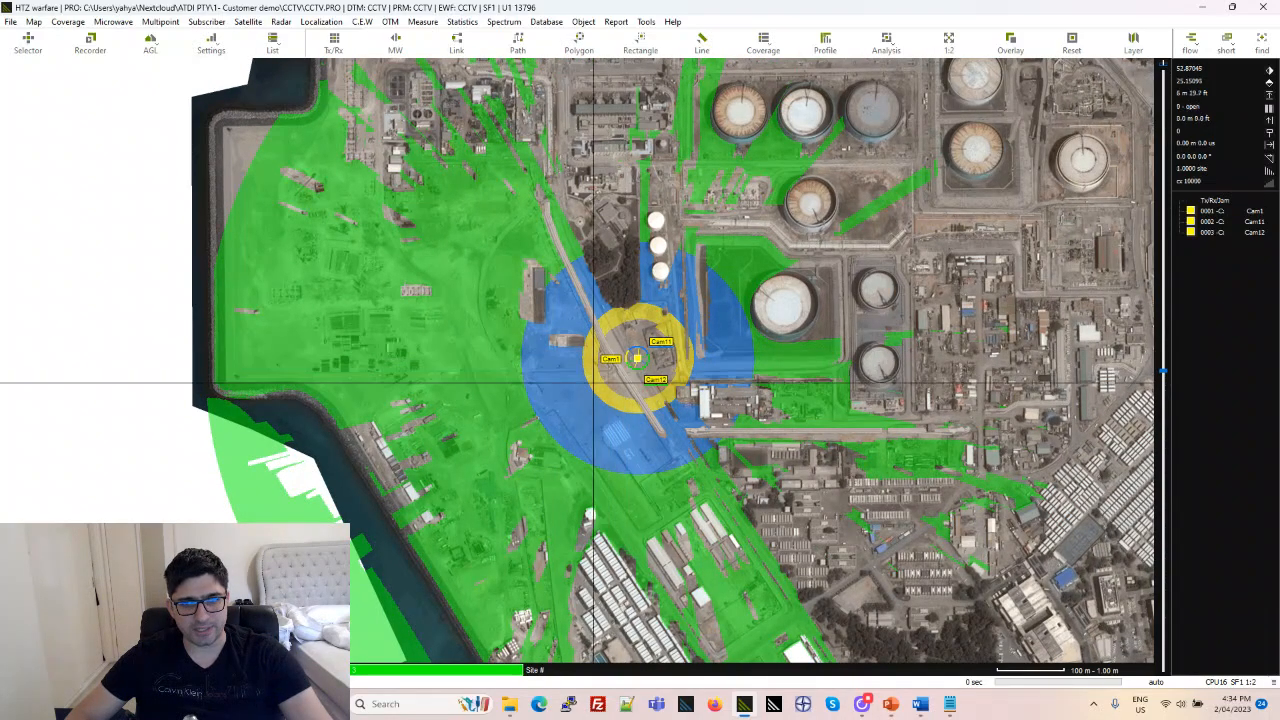
click(642, 48)
click(698, 68)
click(608, 318)
- Copy the activated stations from the rectangle and paste them beside the eastern tanks, at the northwest facility and near the southern warehouses
right_click(666, 410)
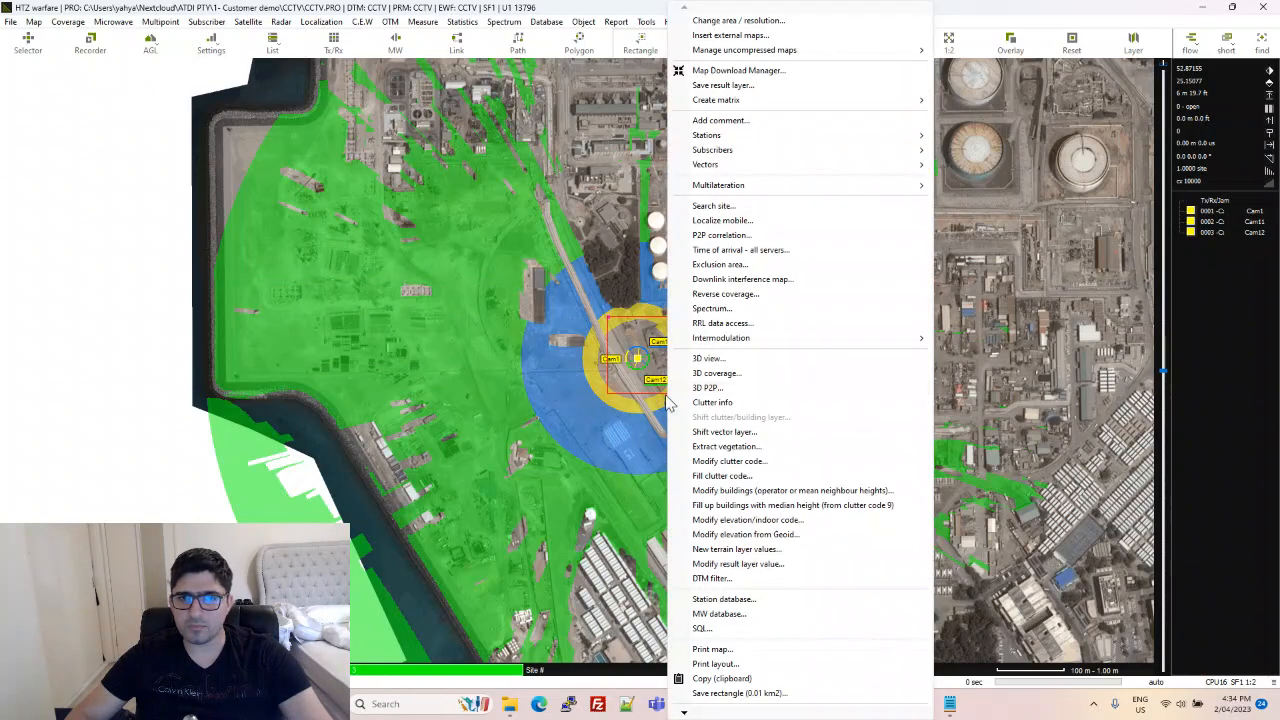
mouse_move(848, 145)
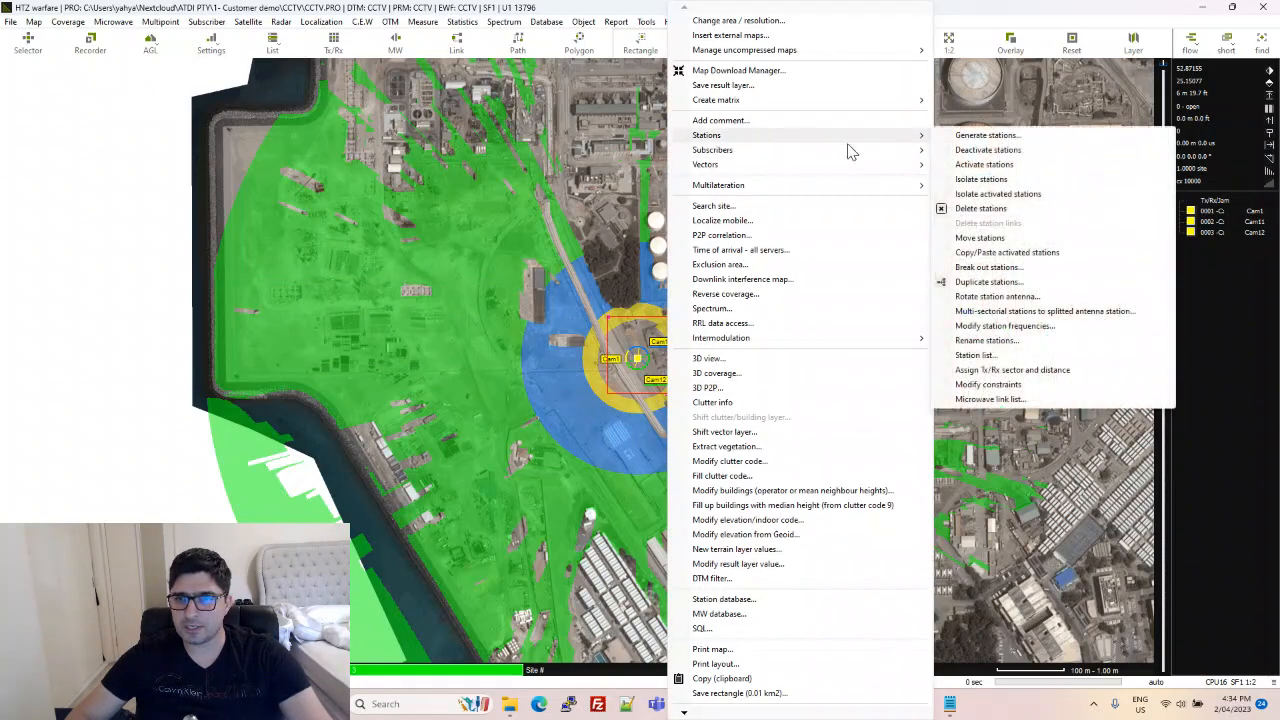
click(1005, 252)
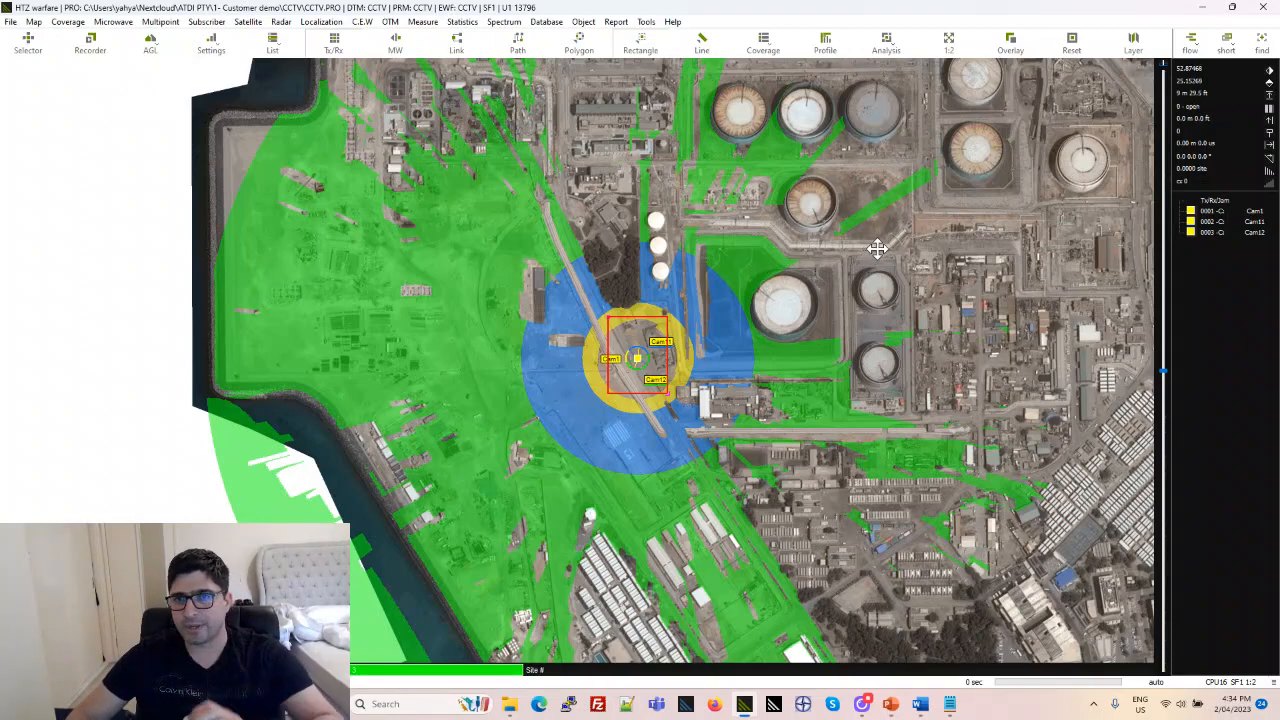
click(915, 213)
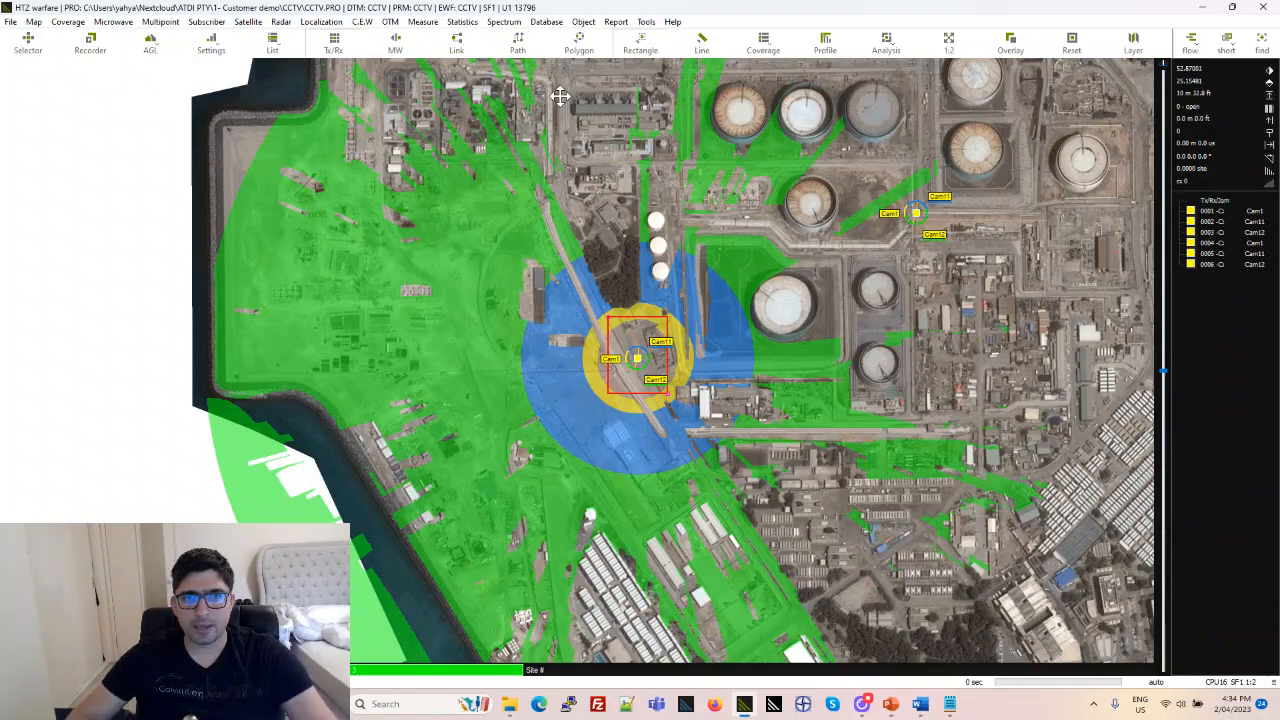
click(366, 100)
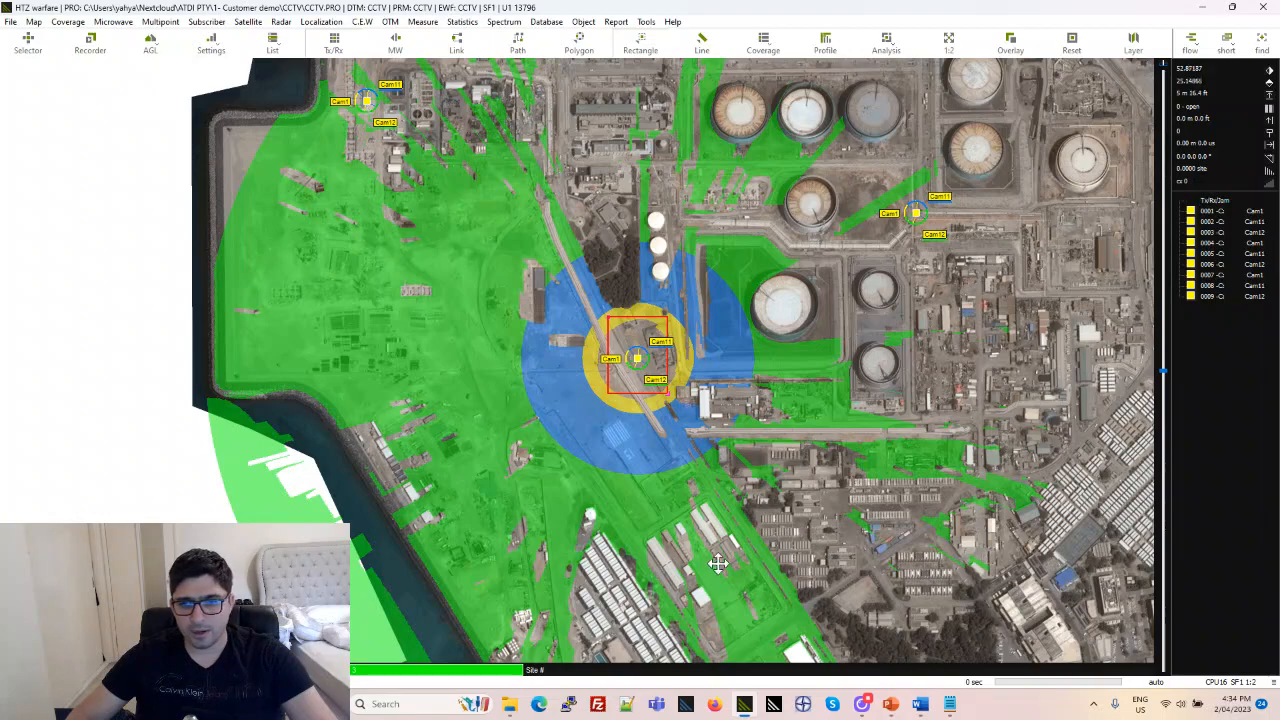
click(806, 605)
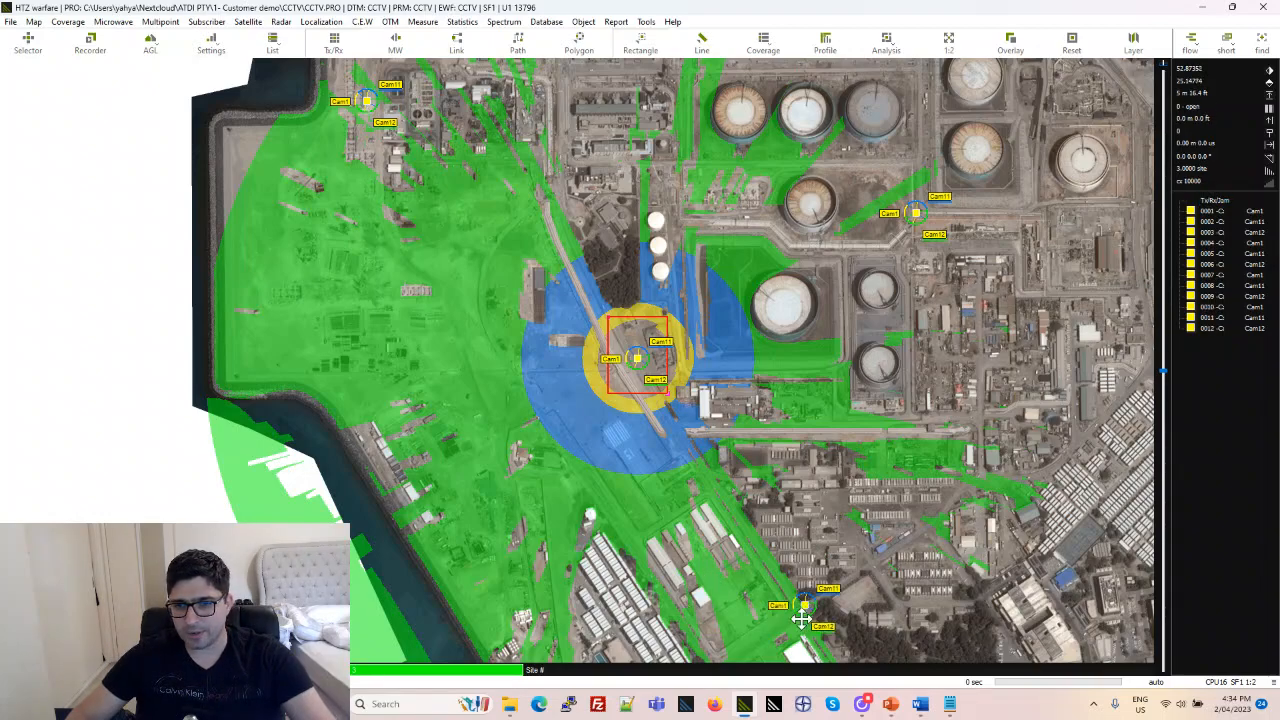
key(Escape)
- Calculate the CCTV D.R.I coverage map for all activated CCTVs with a target height of 1.00 m
scroll(626, 440, down, 1)
right_click(540, 374)
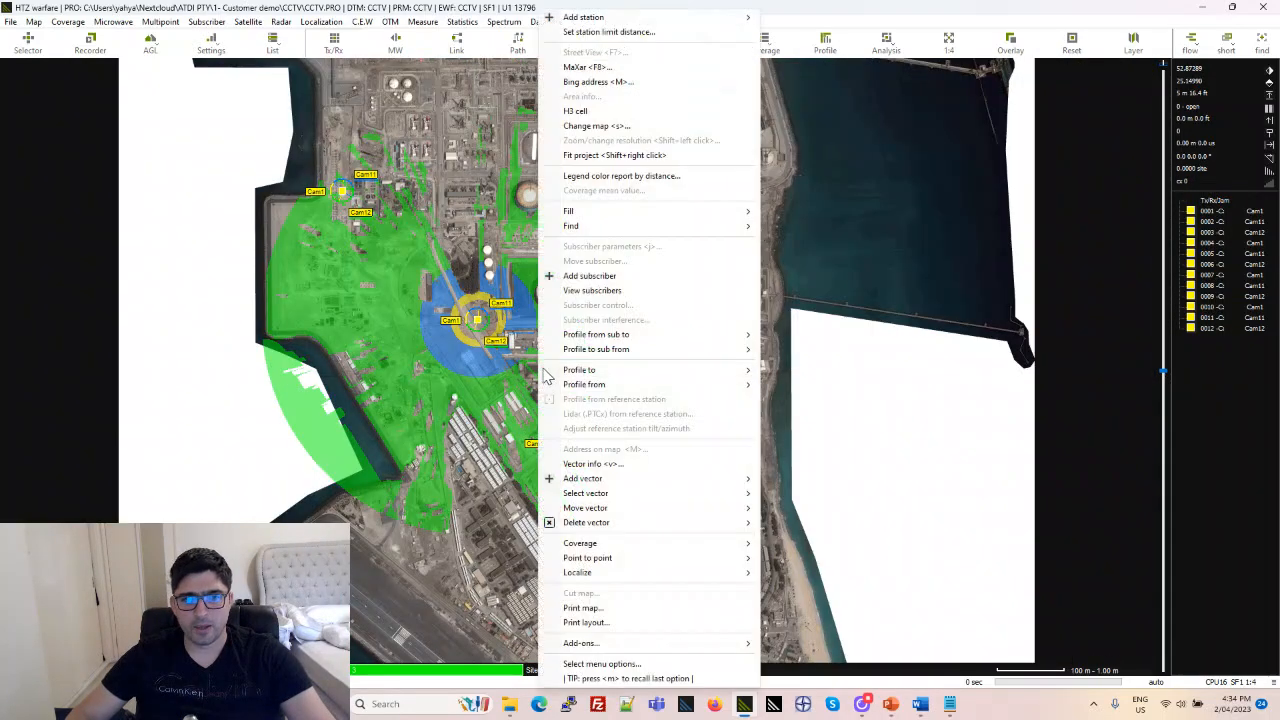
mouse_move(612, 547)
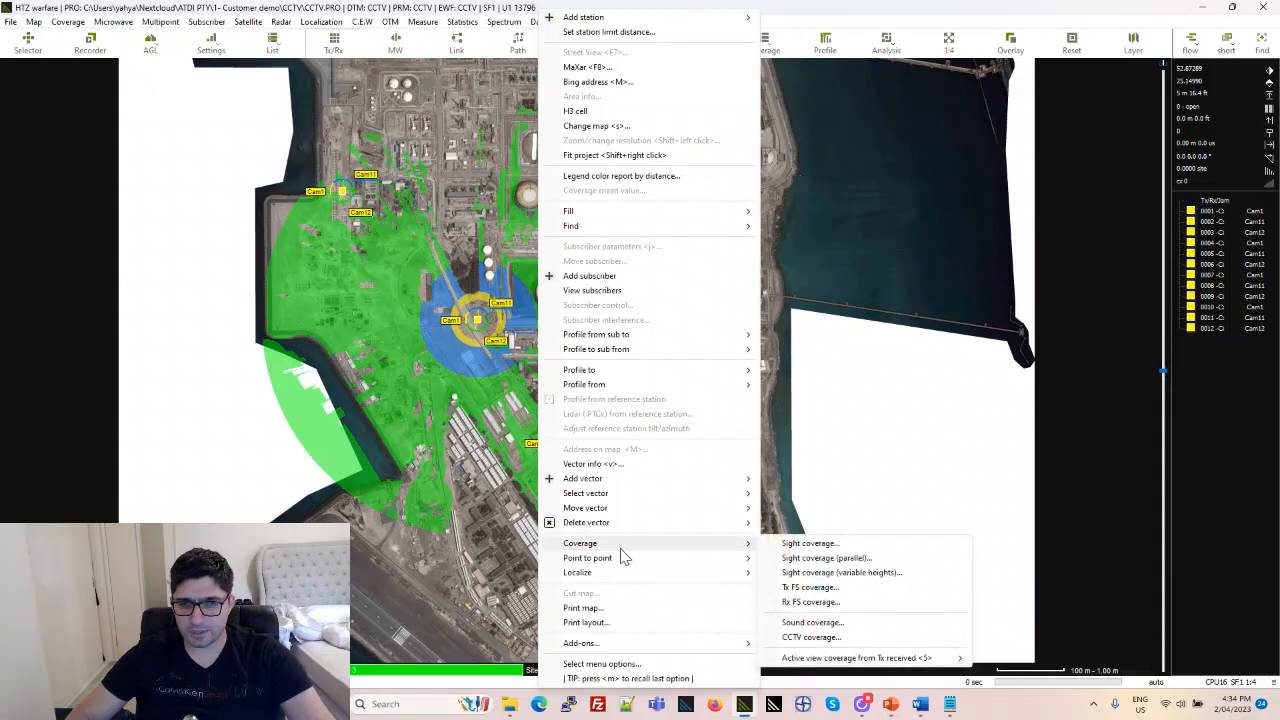
click(815, 638)
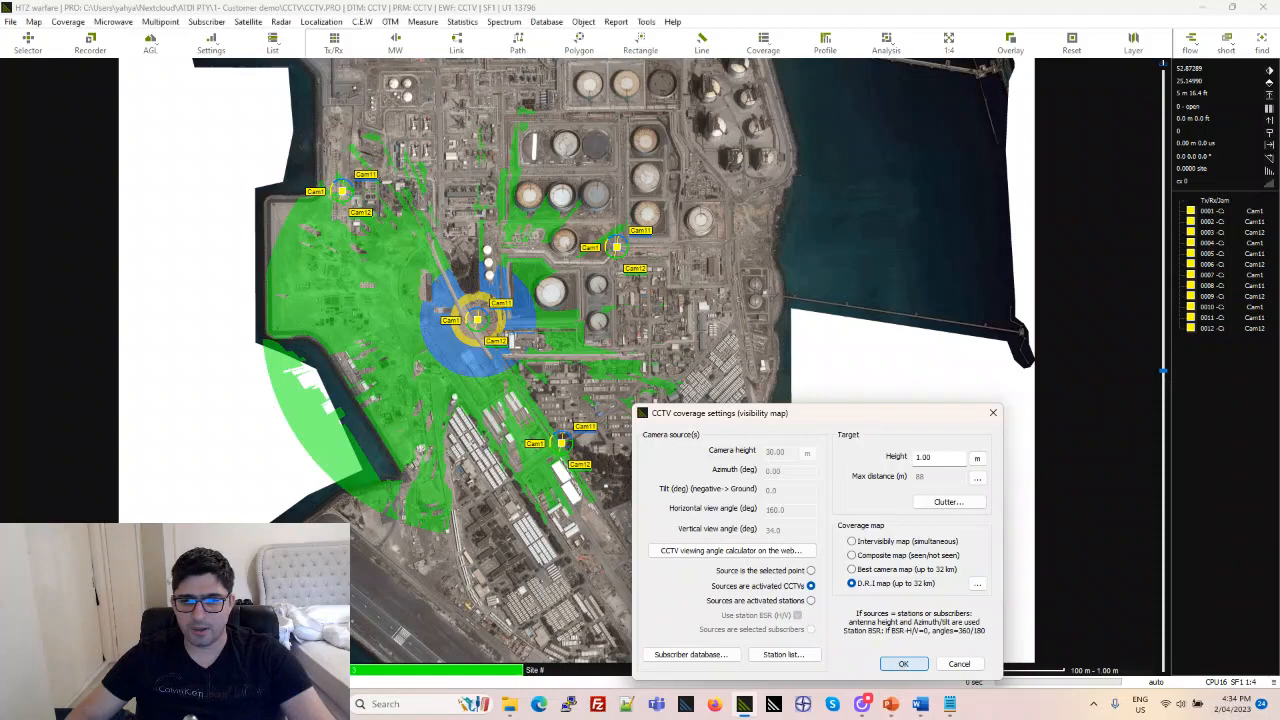
click(903, 663)
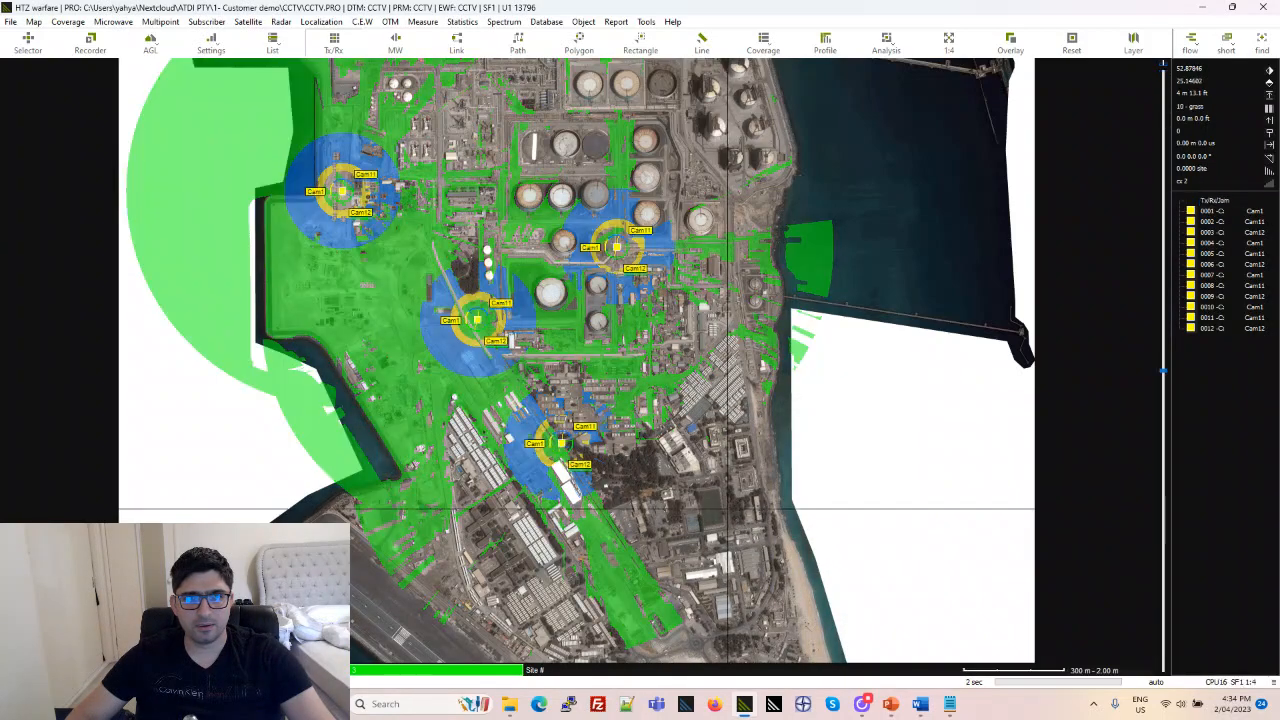
- Inspect the D.R.I coverage around the four camera sites, and examine the DRI analysis map figure in the CCTV and Cameras Word document
drag(517, 343, 517, 409)
scroll(517, 409, up, 1)
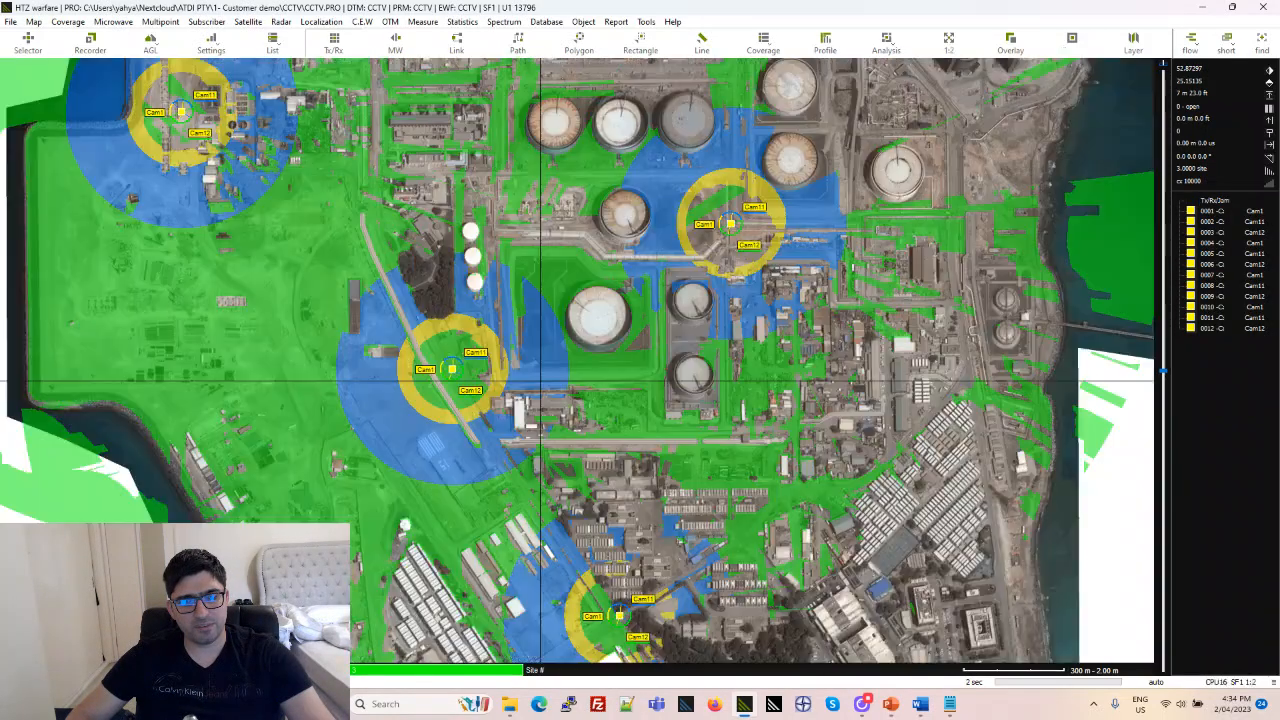
drag(472, 363, 549, 435)
drag(632, 378, 529, 271)
key(alt+Tab)
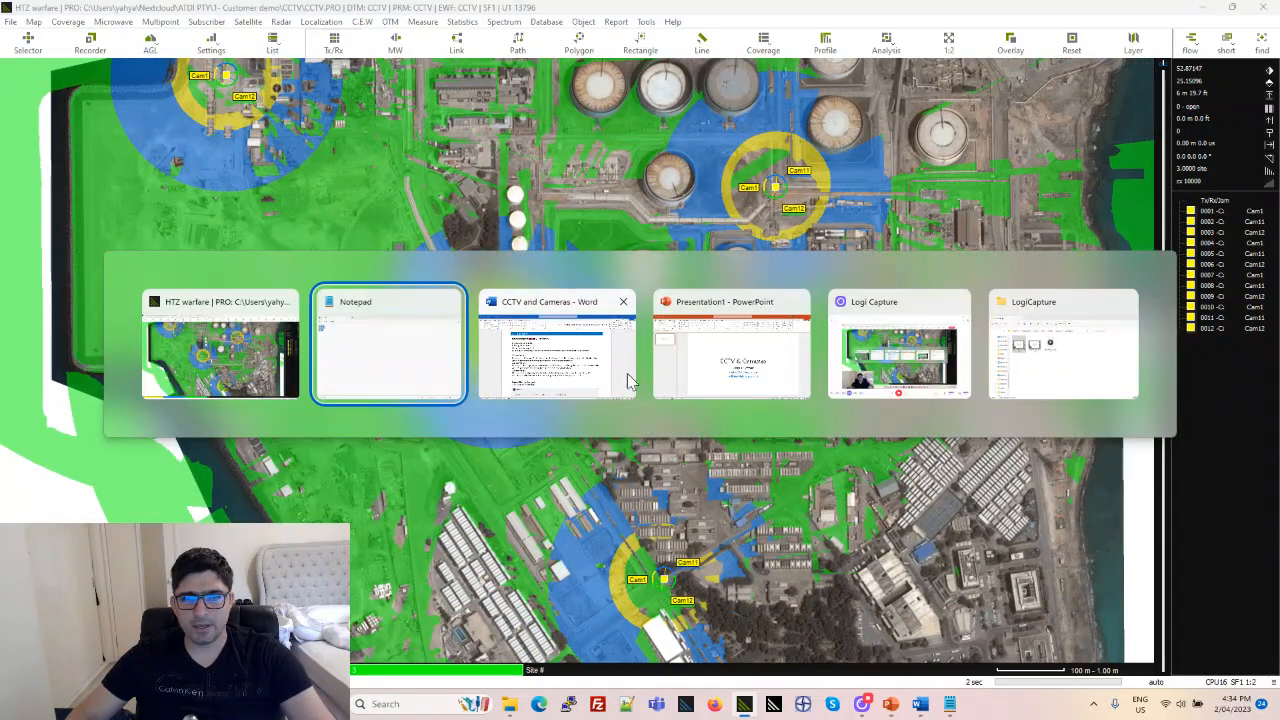
click(735, 378)
key(alt+Tab)
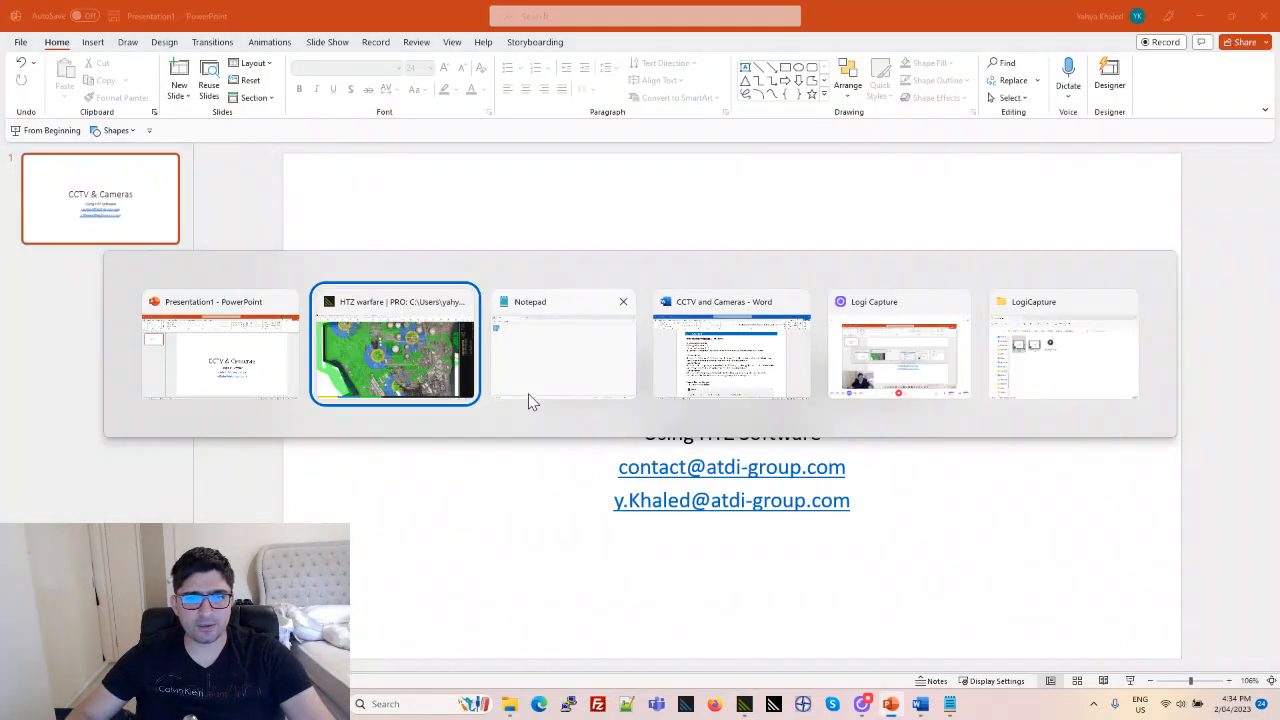
click(720, 360)
scroll(560, 385, down, 15)
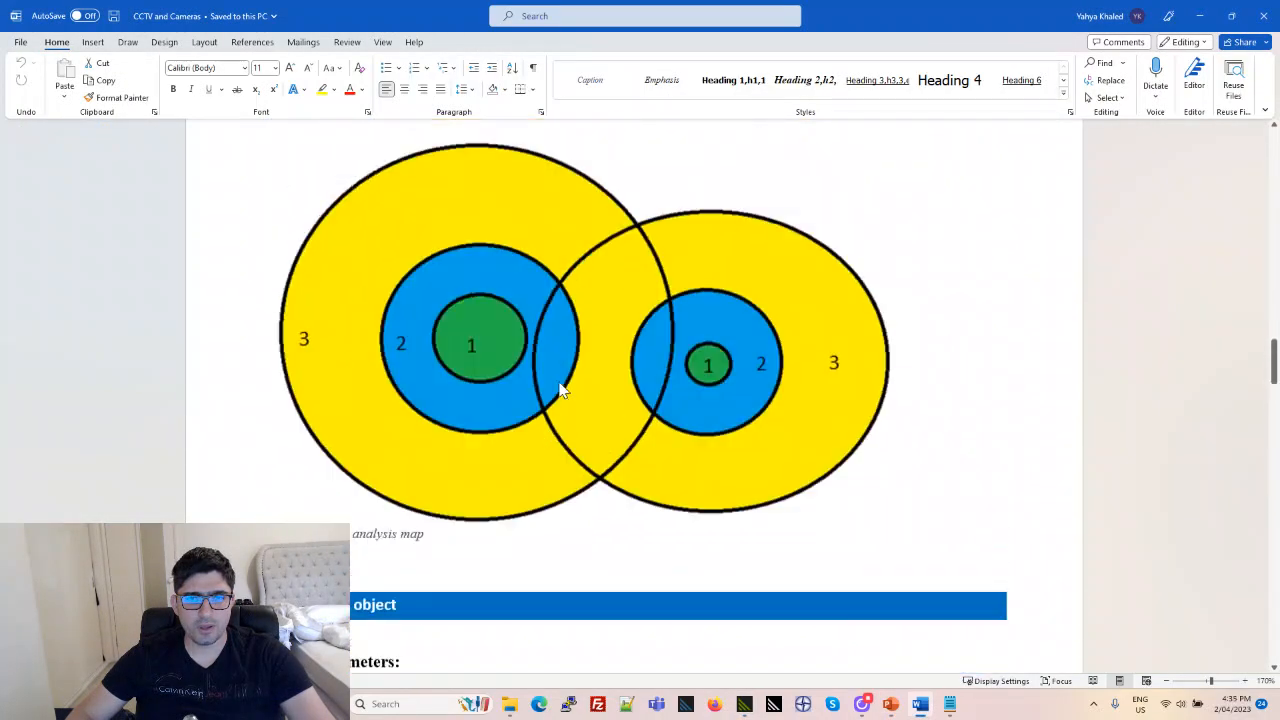
scroll(560, 385, up, 6)
scroll(625, 390, up, 2)
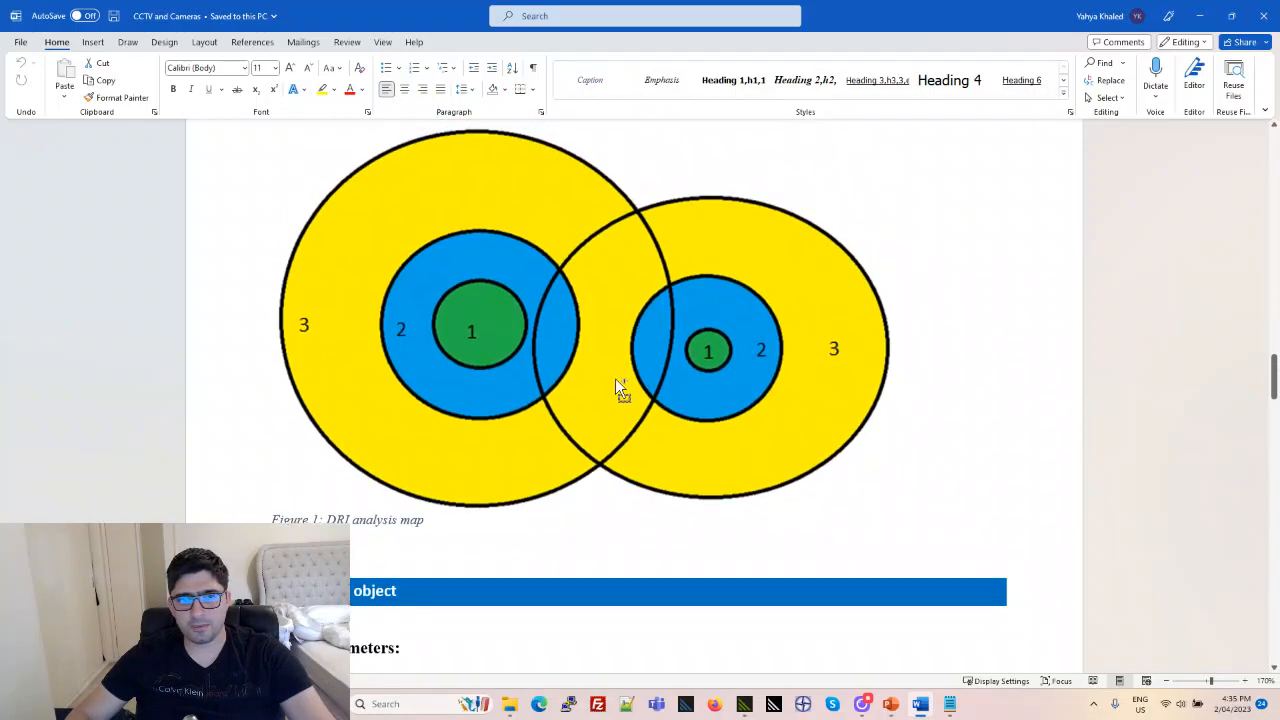
ctrl+scroll(615, 378, up, 1)
ctrl+scroll(629, 463, up, 2)
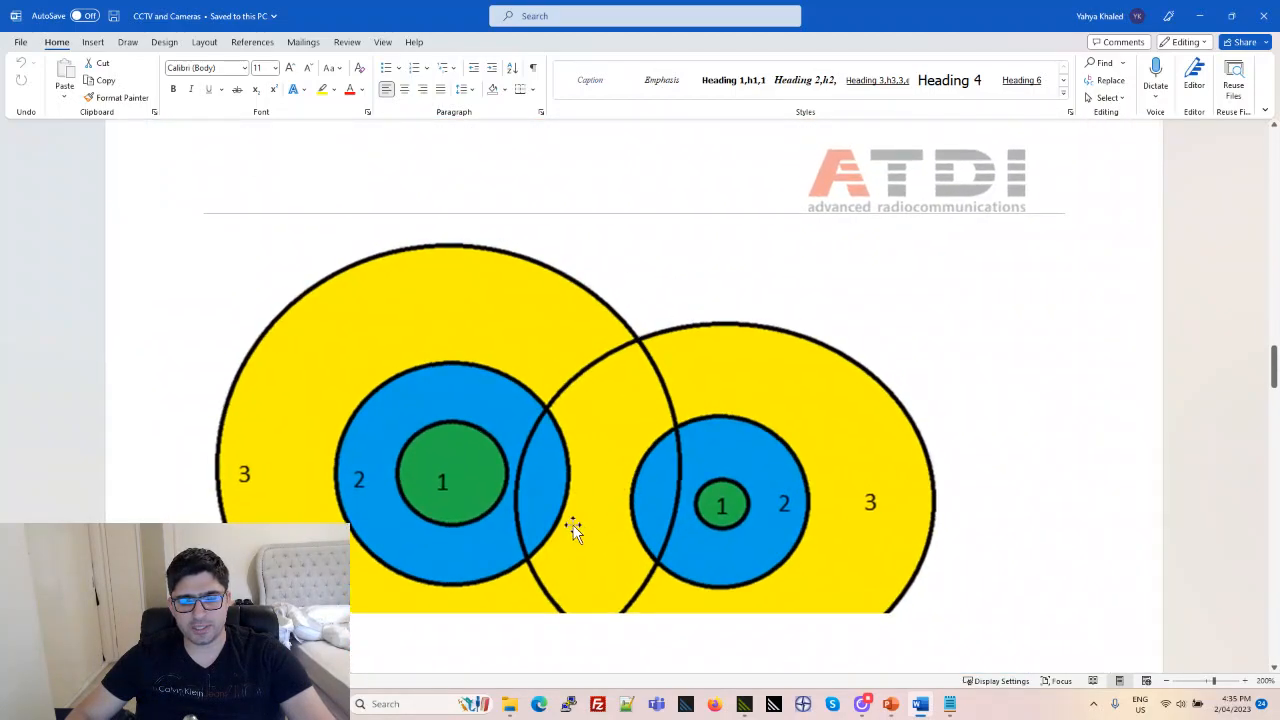
scroll(572, 511, down, 1)
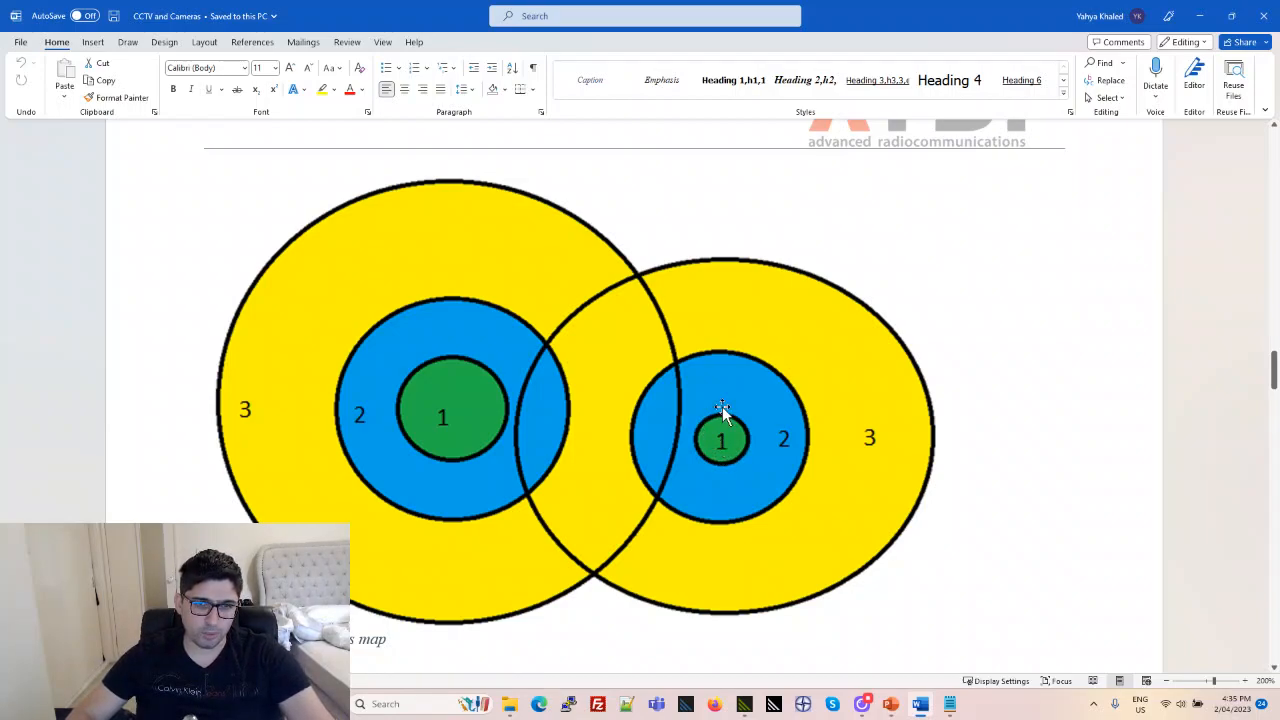
scroll(783, 450, down, 2)
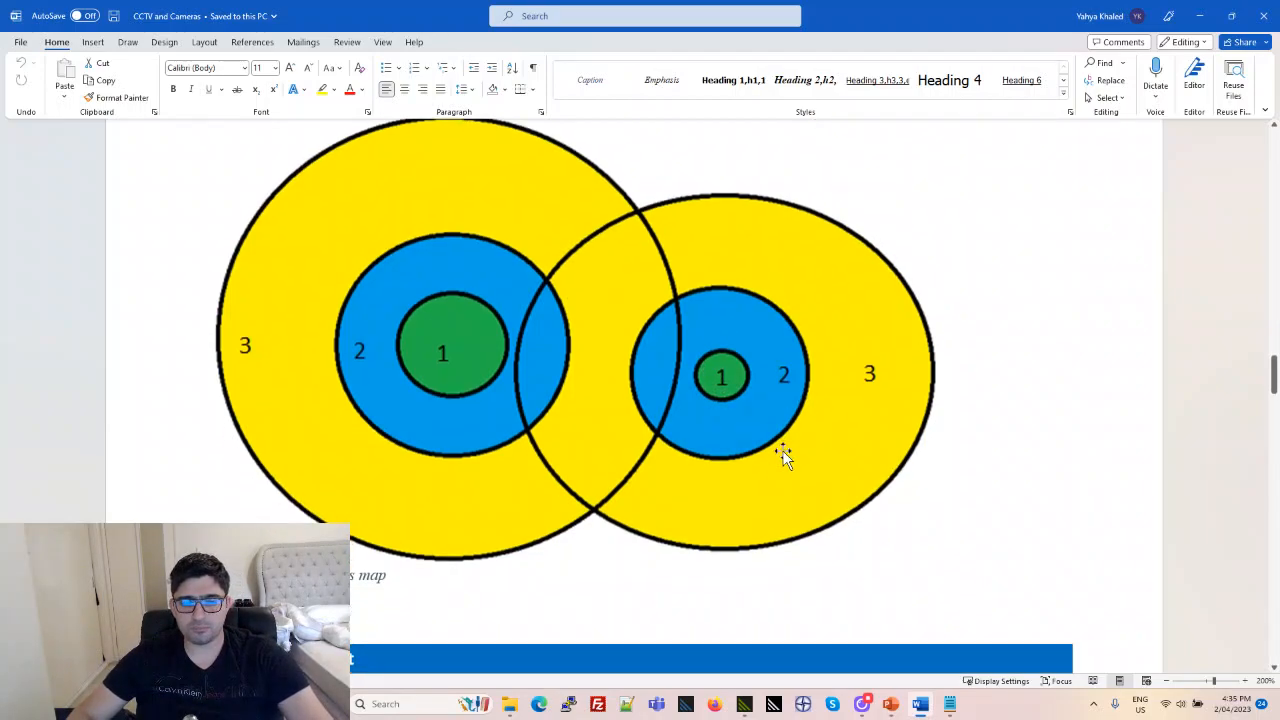
- Return to HTZ warfare and draw a polygon around the uncovered land along the northern coast, above the green coverage
key(alt+Tab)
key(alt+Tab)
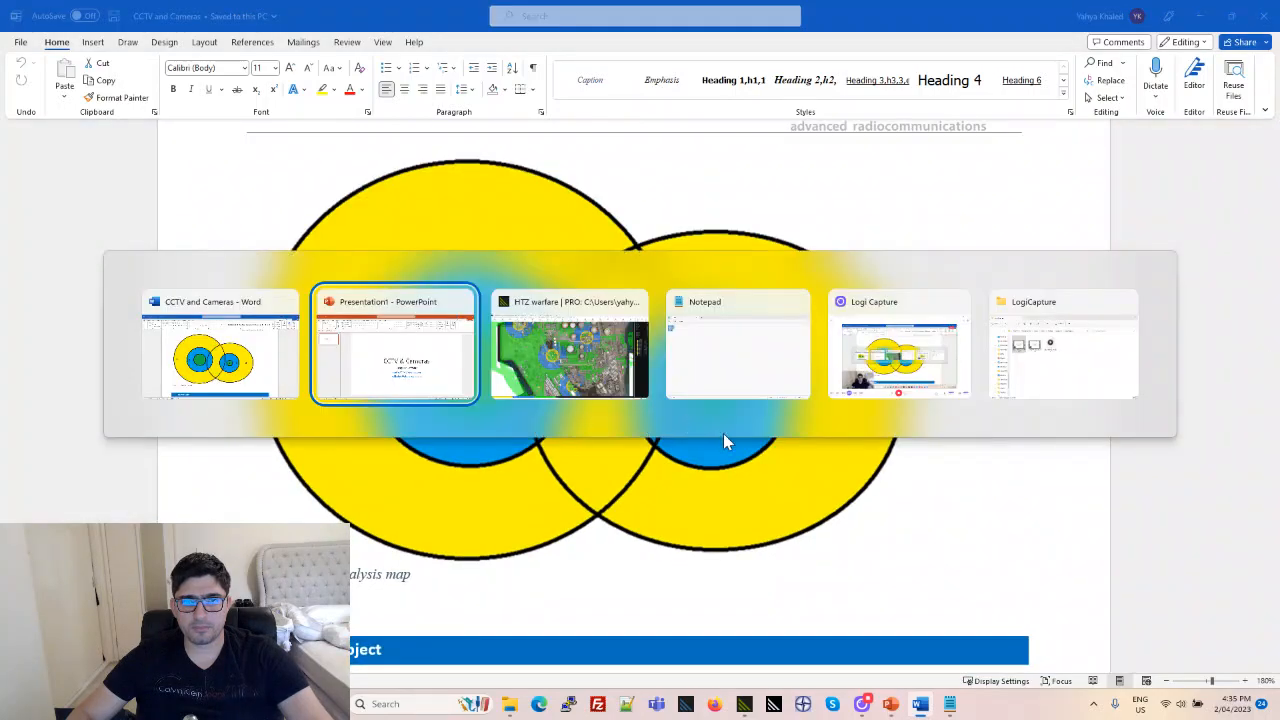
scroll(534, 346, up, 1)
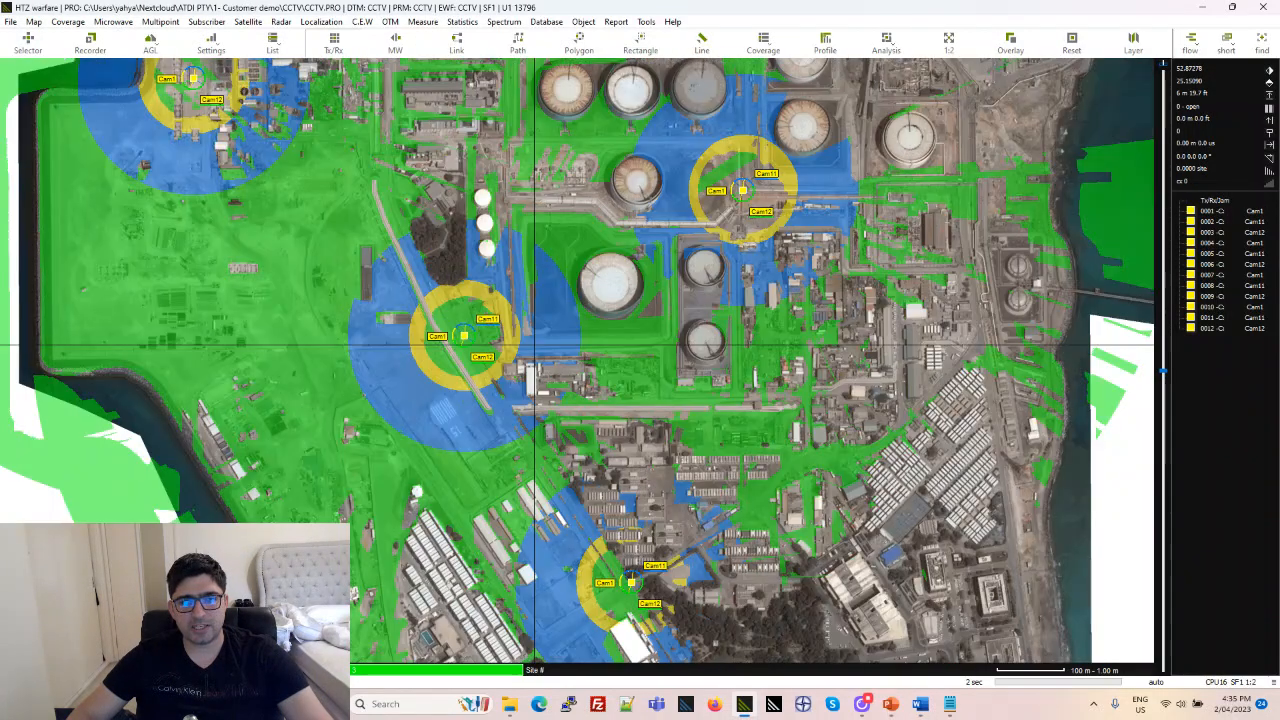
scroll(557, 346, down, 1)
drag(524, 298, 530, 438)
scroll(615, 259, up, 3)
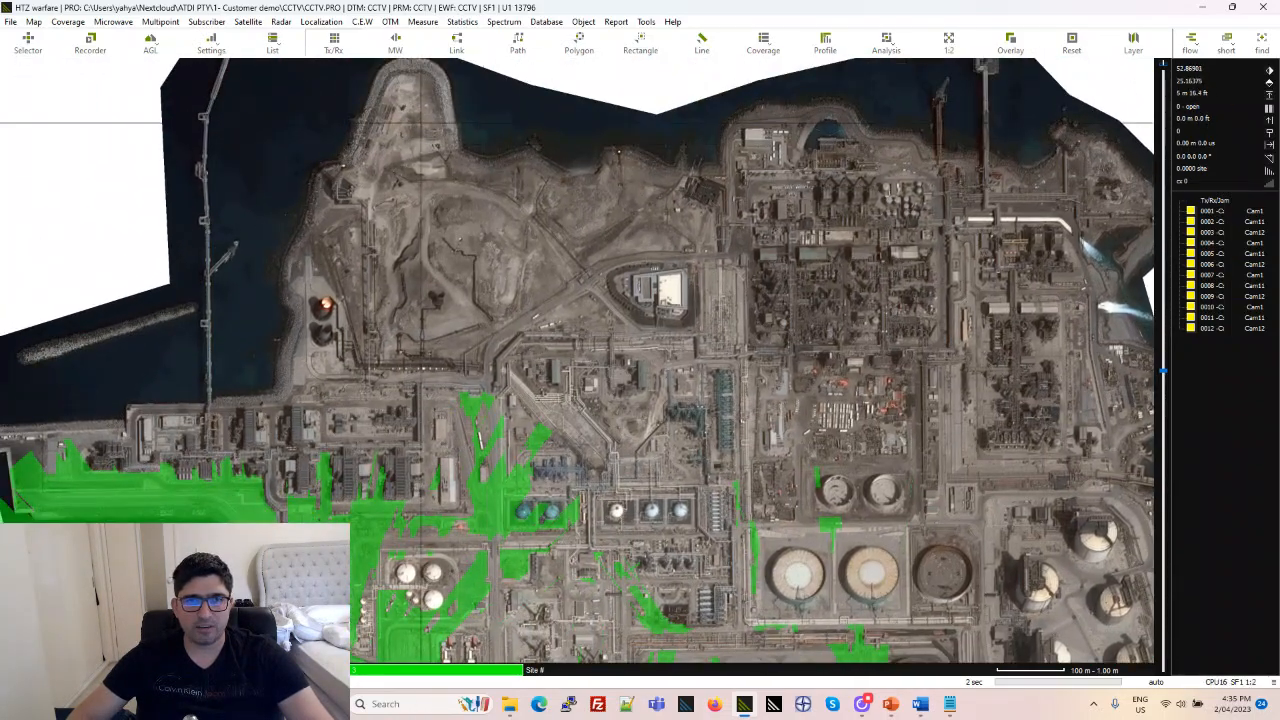
click(640, 42)
click(651, 67)
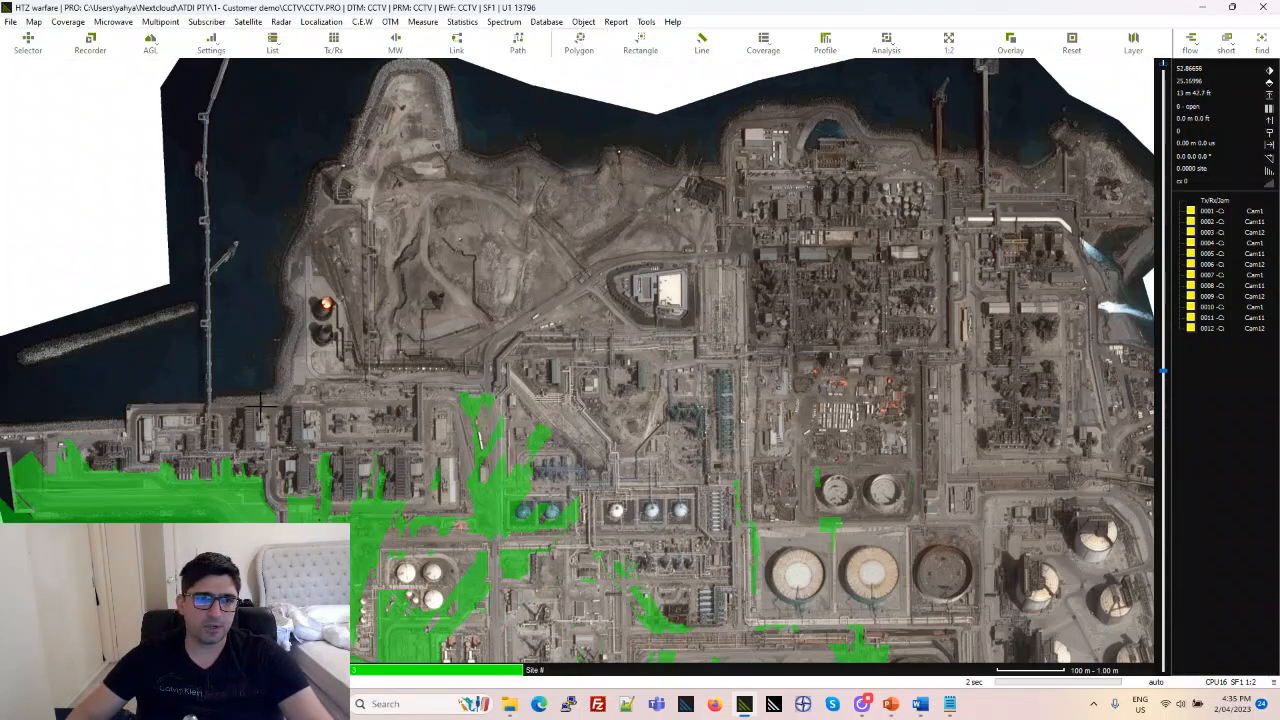
mouse_move(290, 375)
mouse_down()
mouse_move(314, 262)
mouse_move(375, 125)
mouse_up()
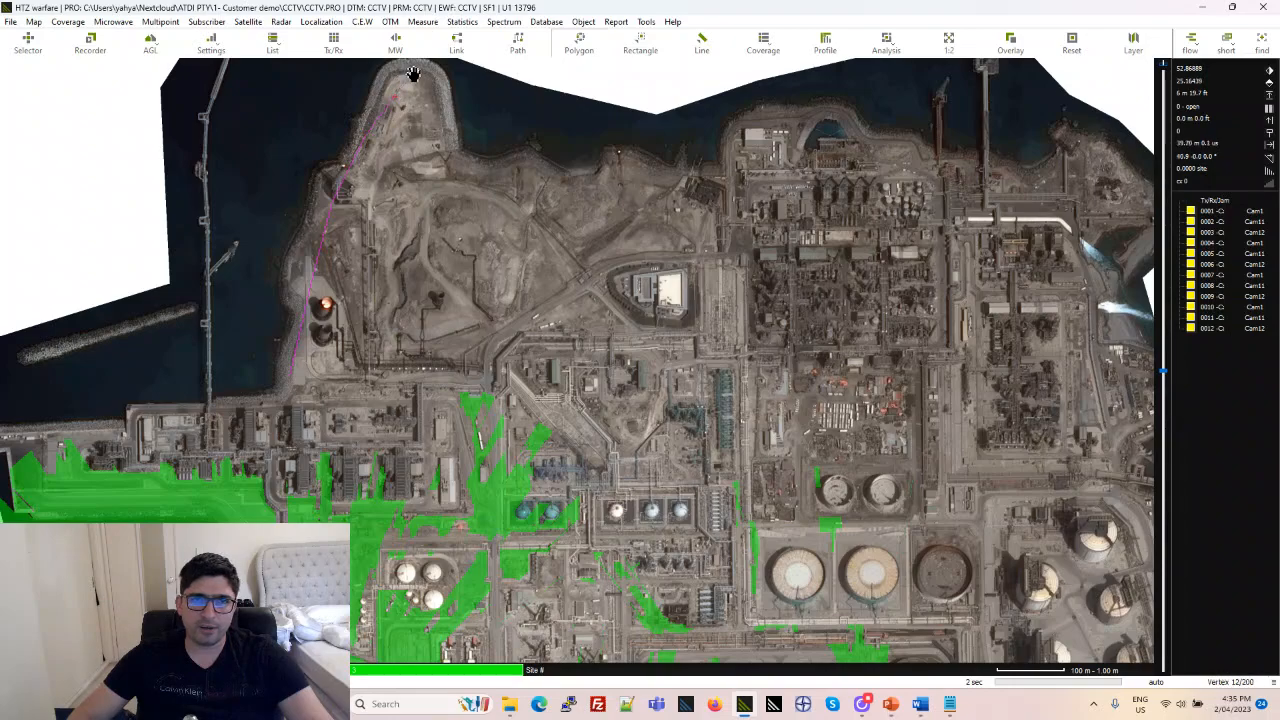
drag(484, 154, 678, 172)
mouse_move(736, 237)
mouse_down()
mouse_move(680, 369)
mouse_move(468, 373)
mouse_move(336, 401)
mouse_up()
- Open the site search for the polygon, and set the max random points to 60 and the limit distance to 0.6 km
right_click(336, 402)
click(400, 475)
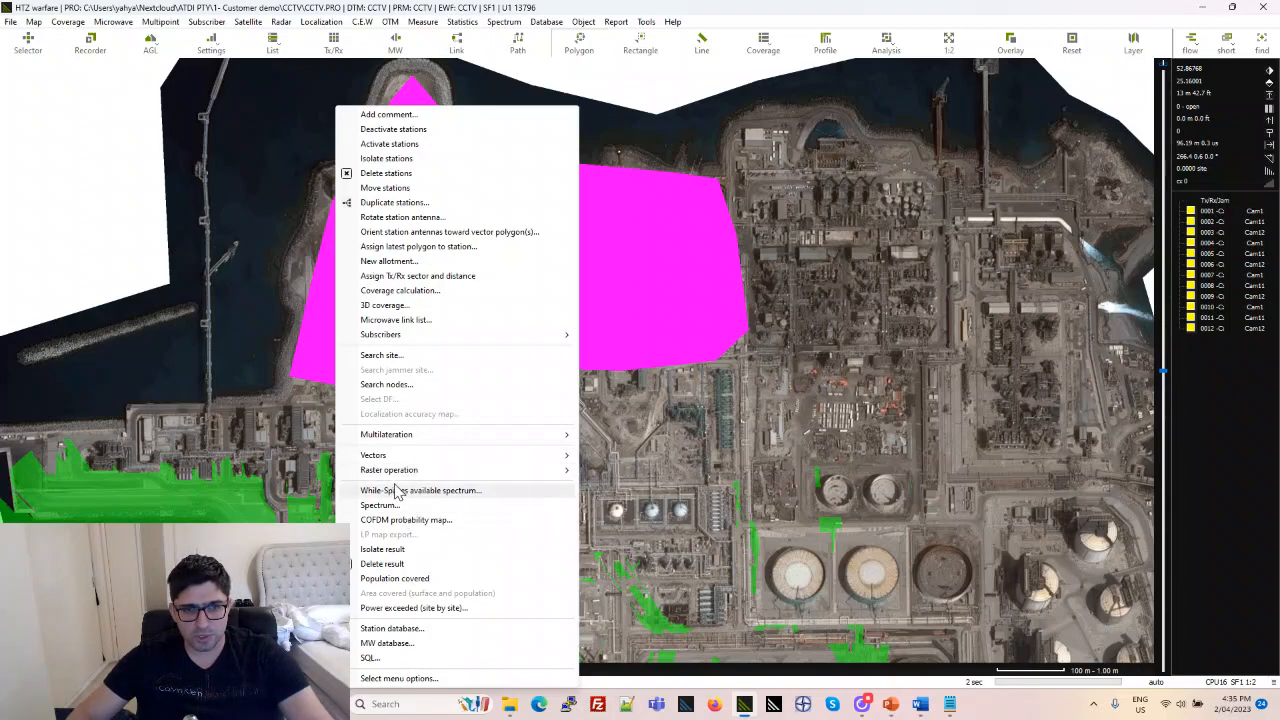
click(410, 356)
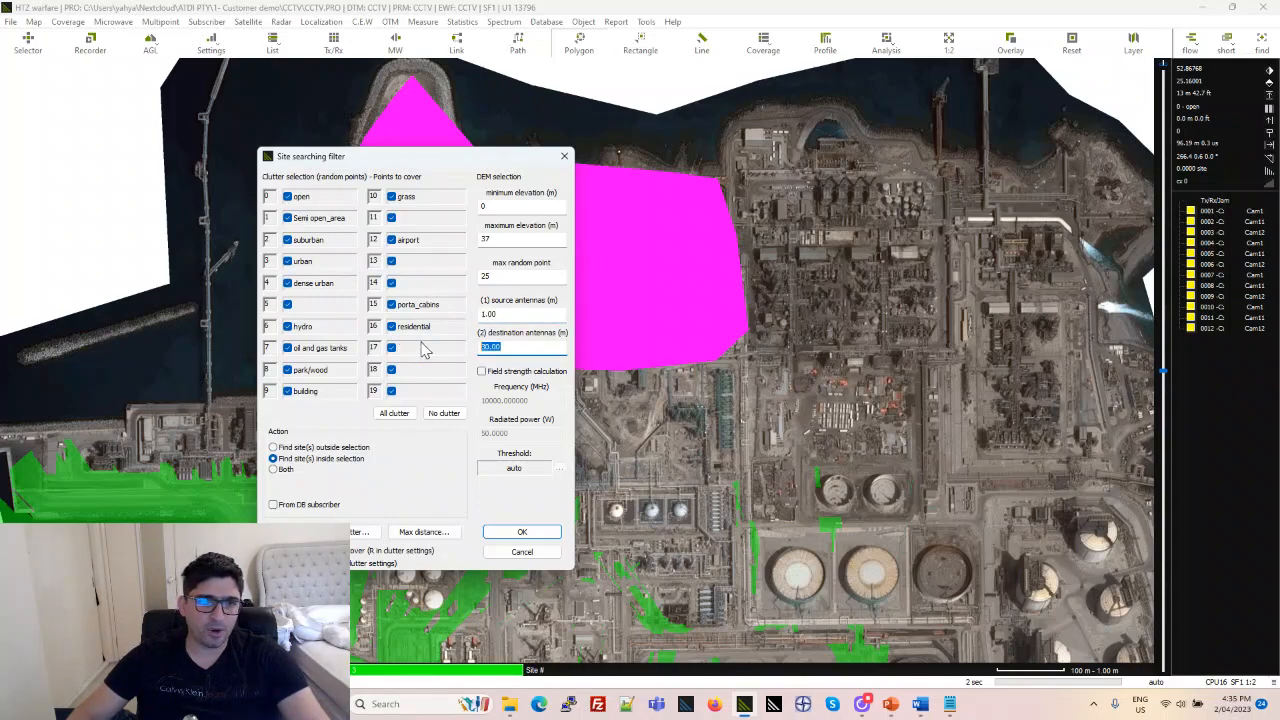
text(60)
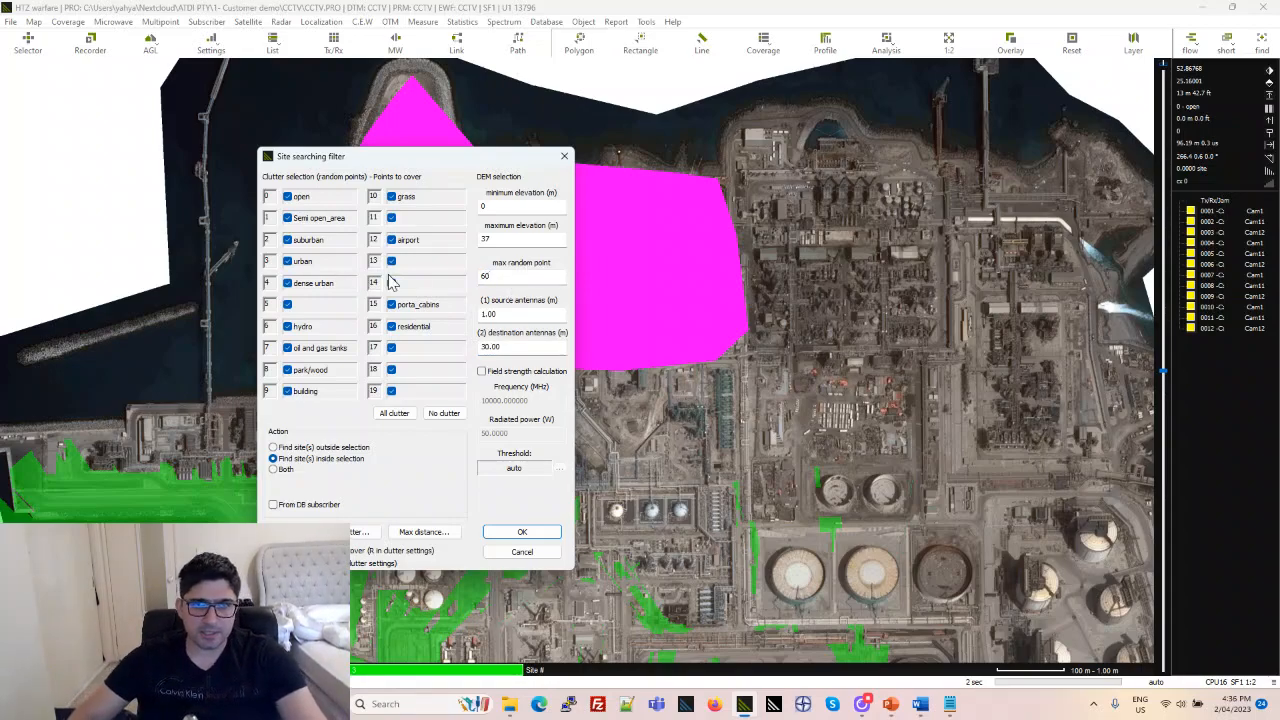
click(430, 533)
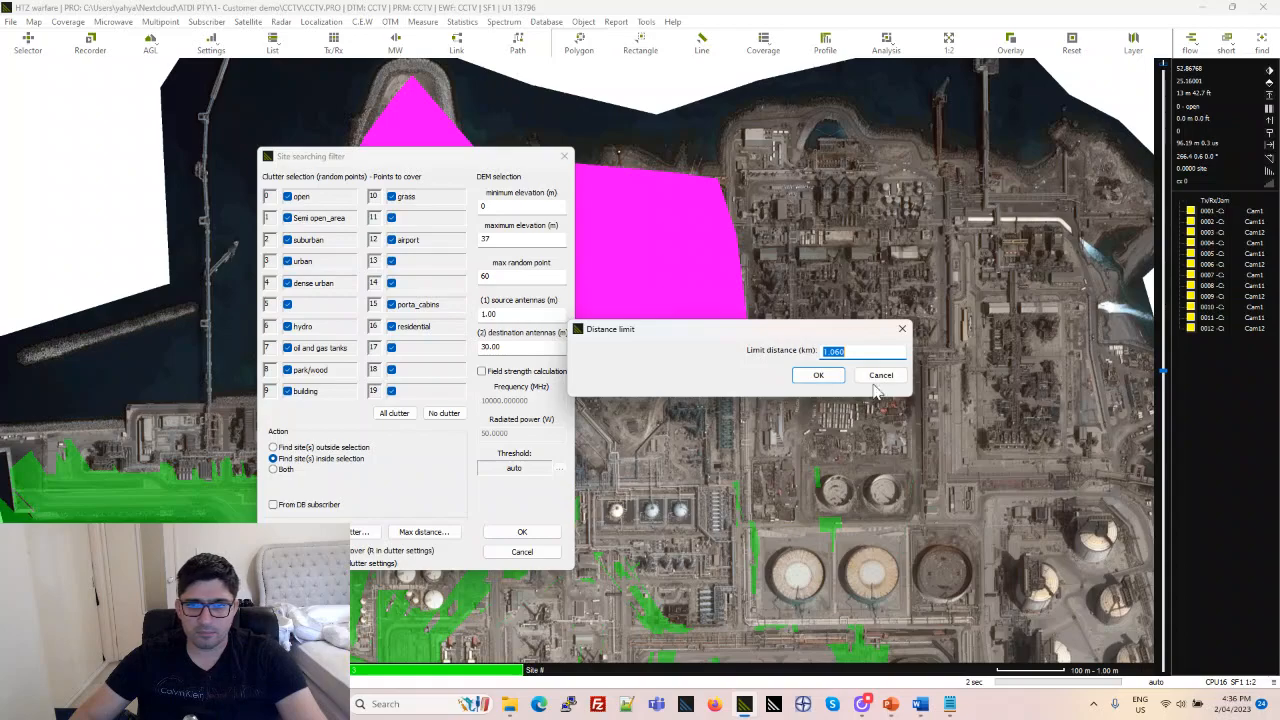
click(818, 375)
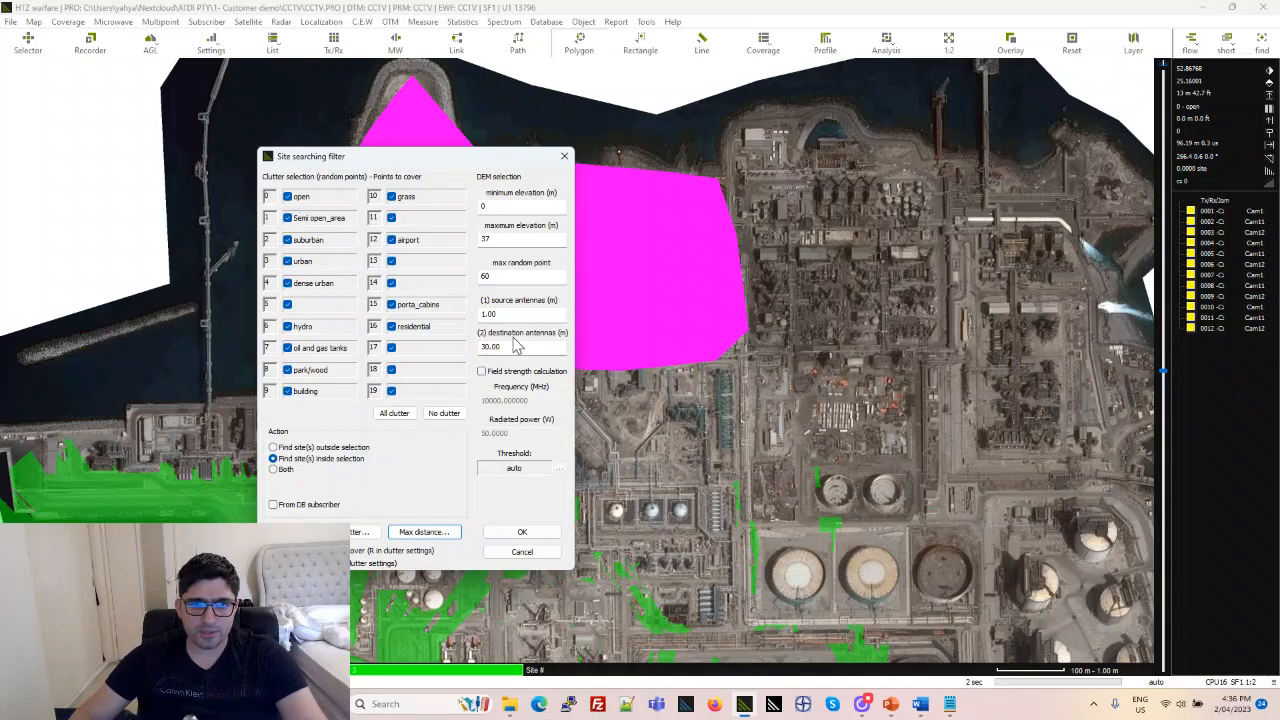
click(424, 531)
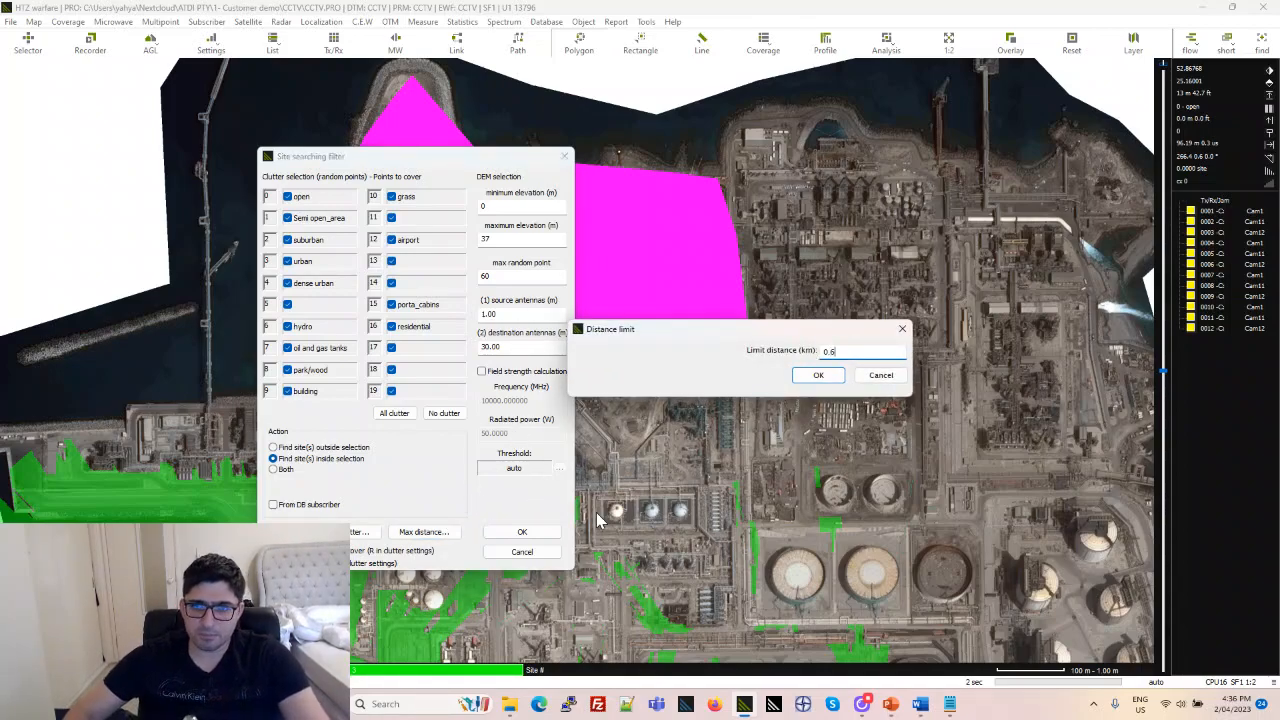
click(822, 380)
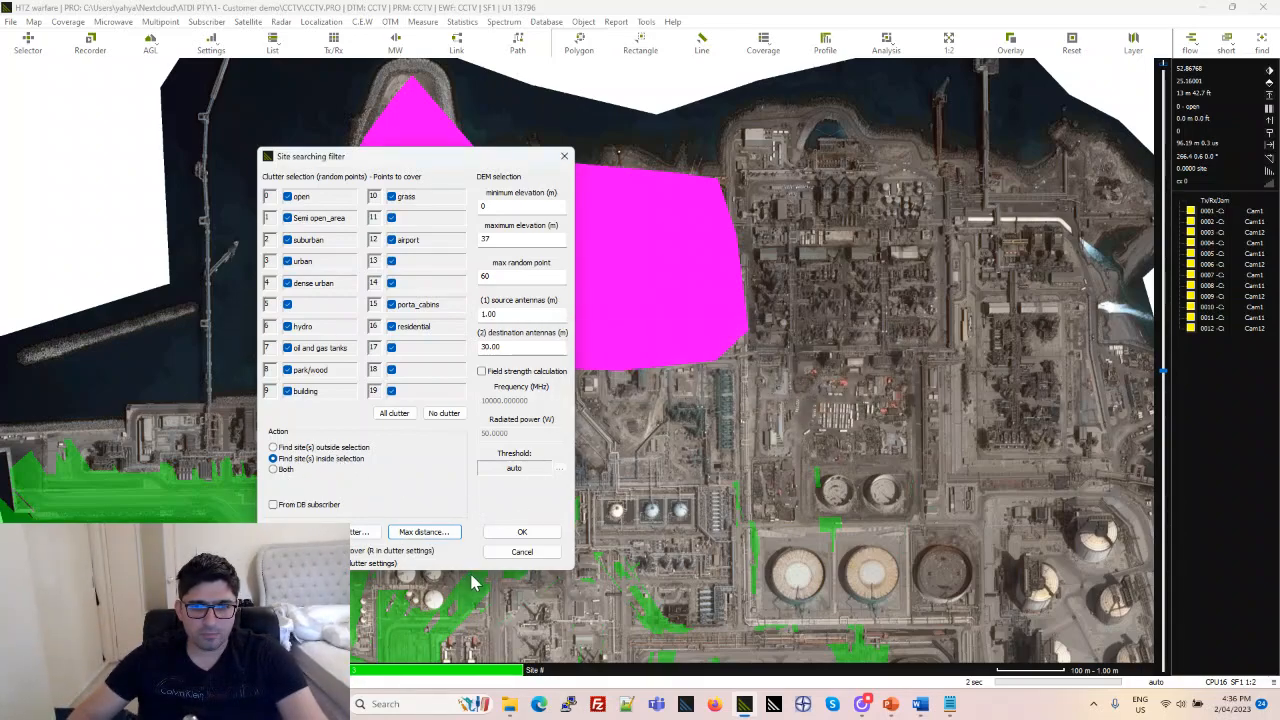
- Run the site search for sites inside the northern polygon
click(528, 530)
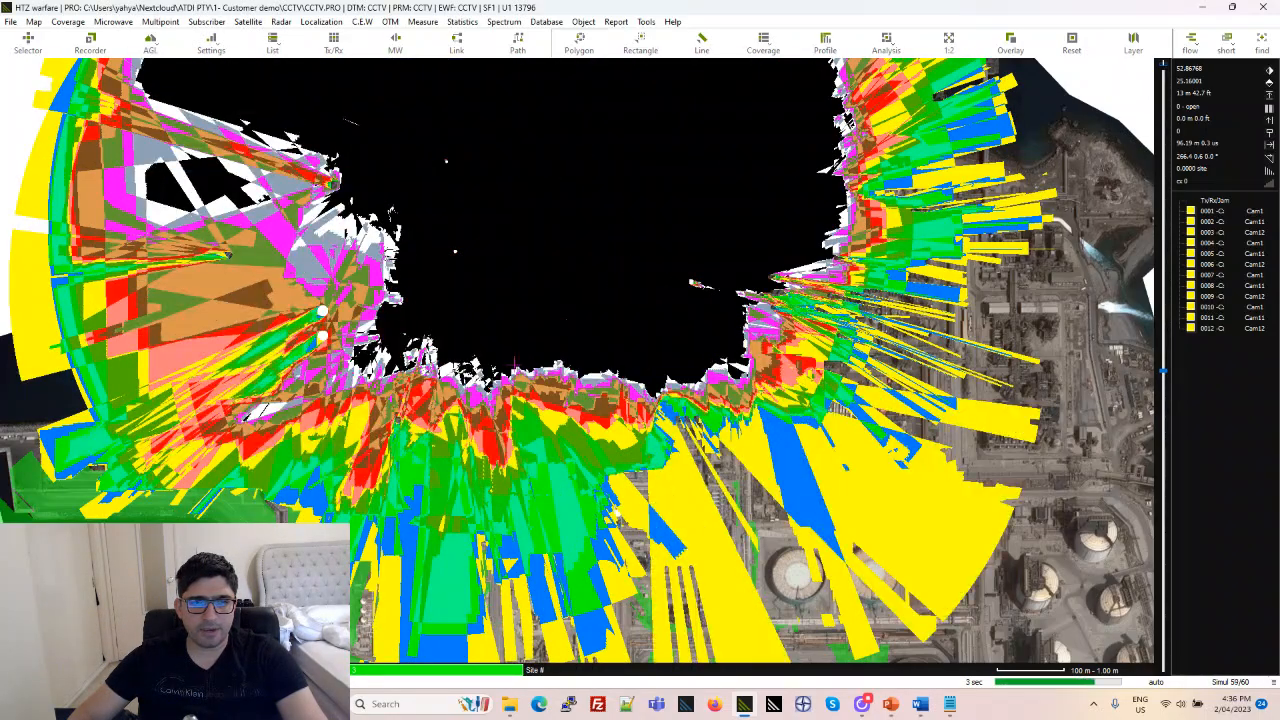
scroll(567, 373, up, 1)
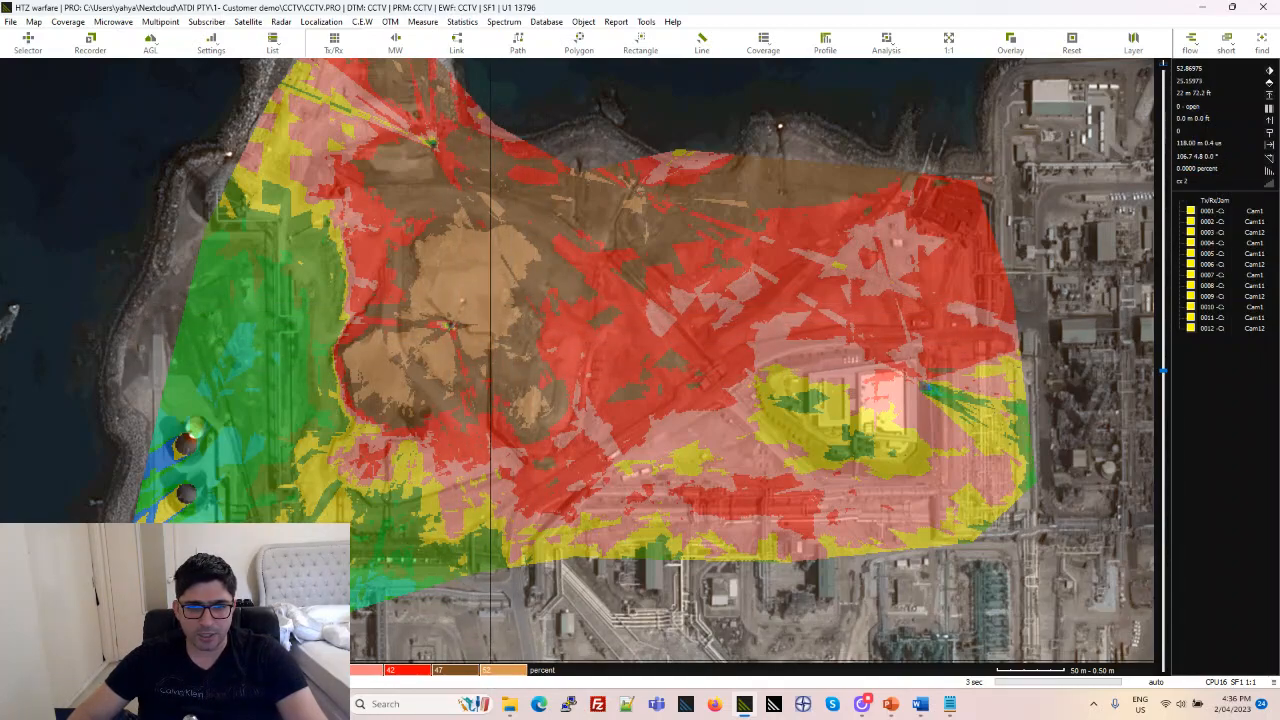
drag(397, 339, 433, 329)
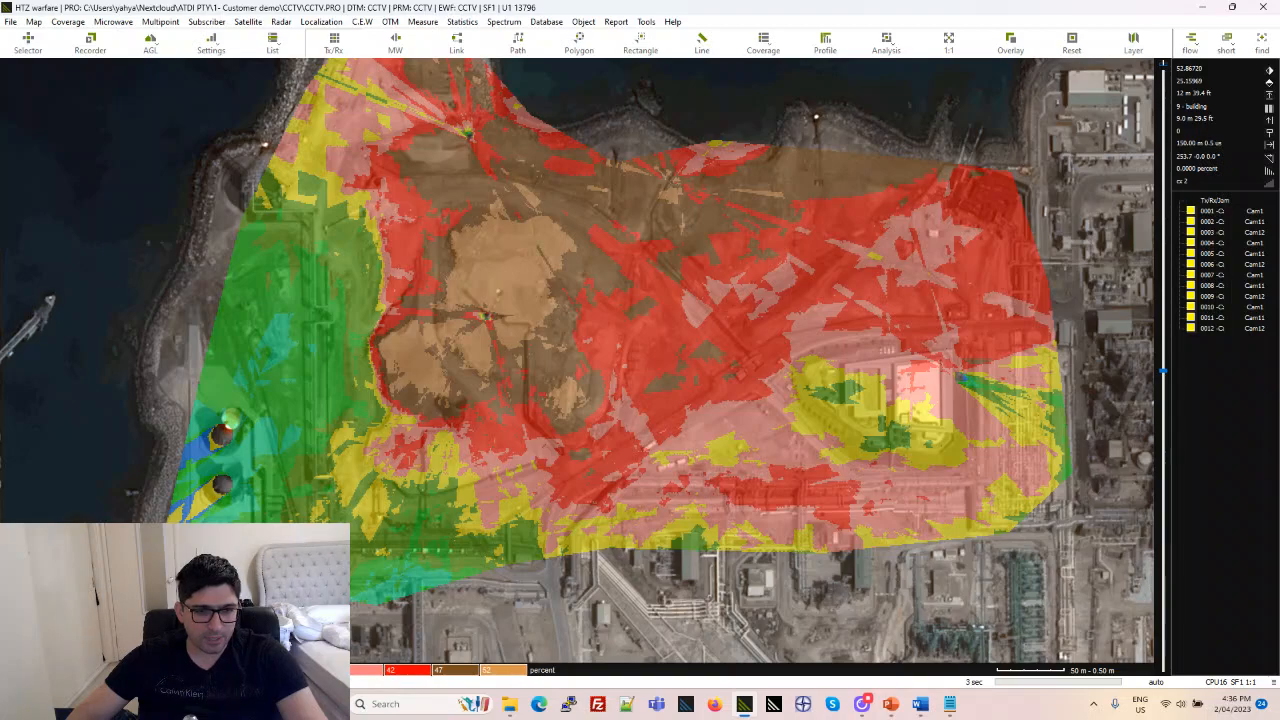
- Check the percent palette of the site search result, and examine the highest-percentage brown zones within the northern polygon
click(280, 670)
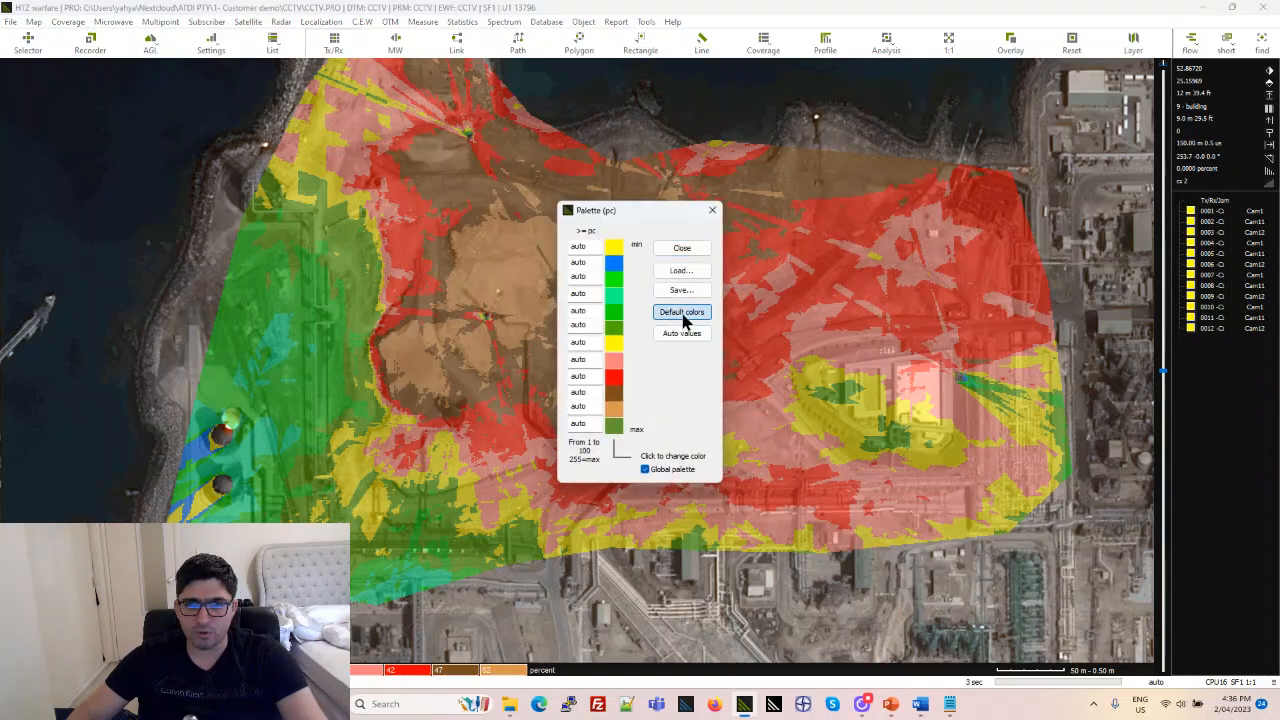
click(696, 252)
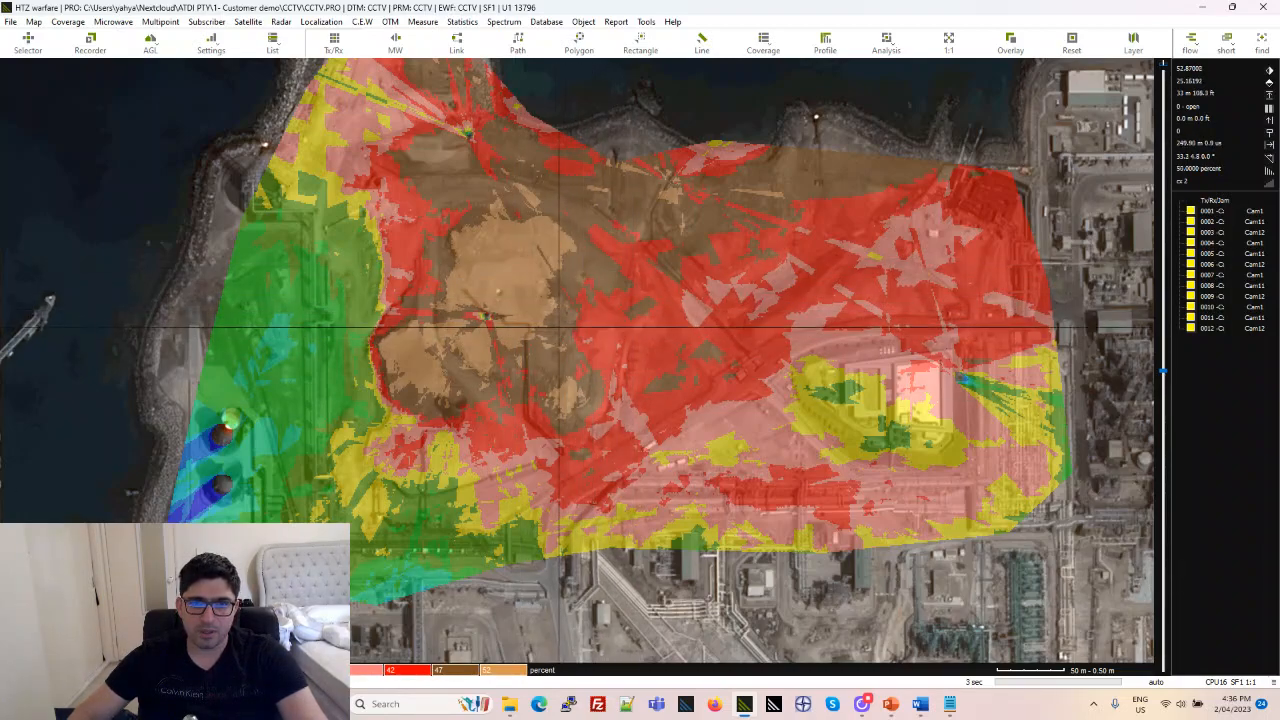
drag(555, 317, 509, 314)
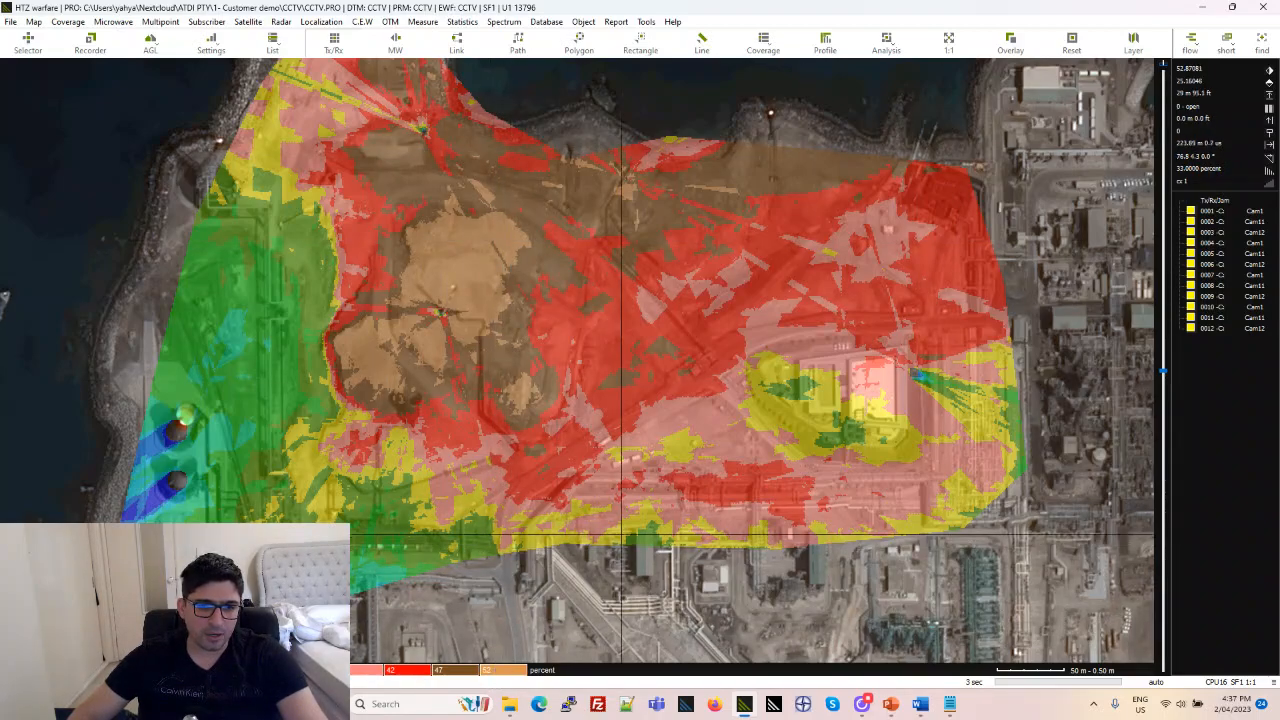
drag(429, 367, 431, 397)
scroll(446, 351, up, 1)
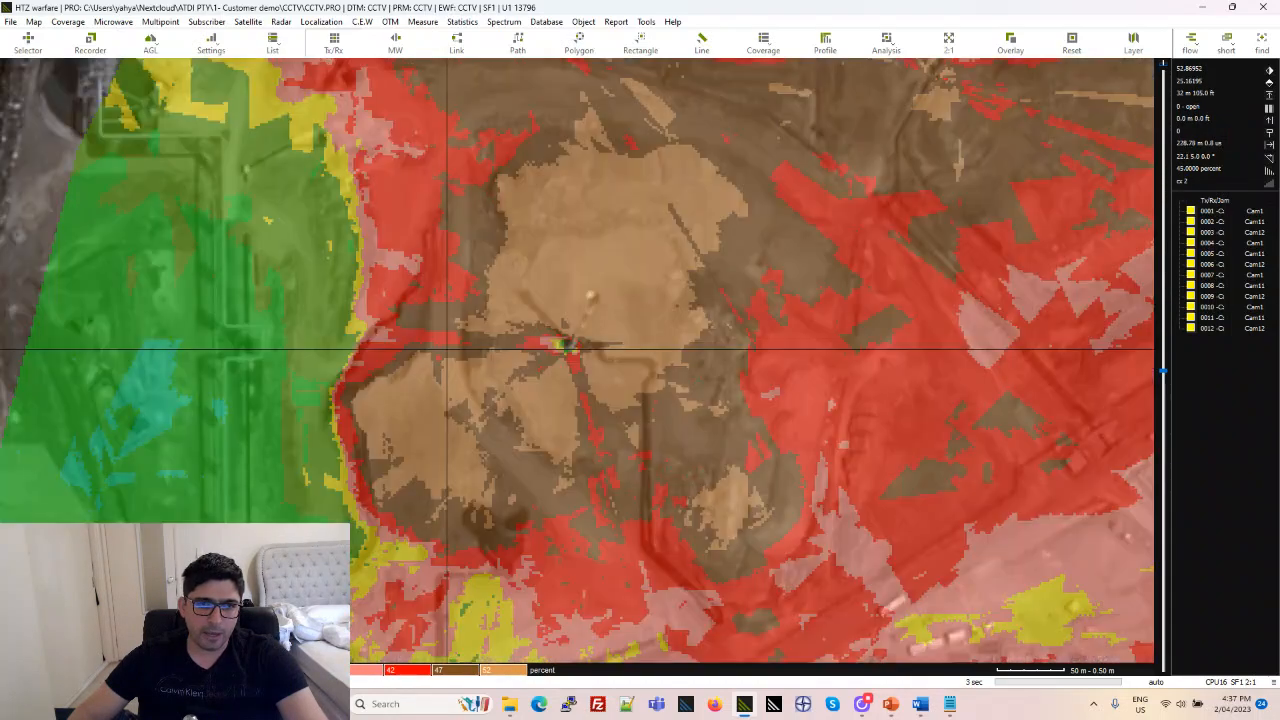
drag(605, 346, 620, 298)
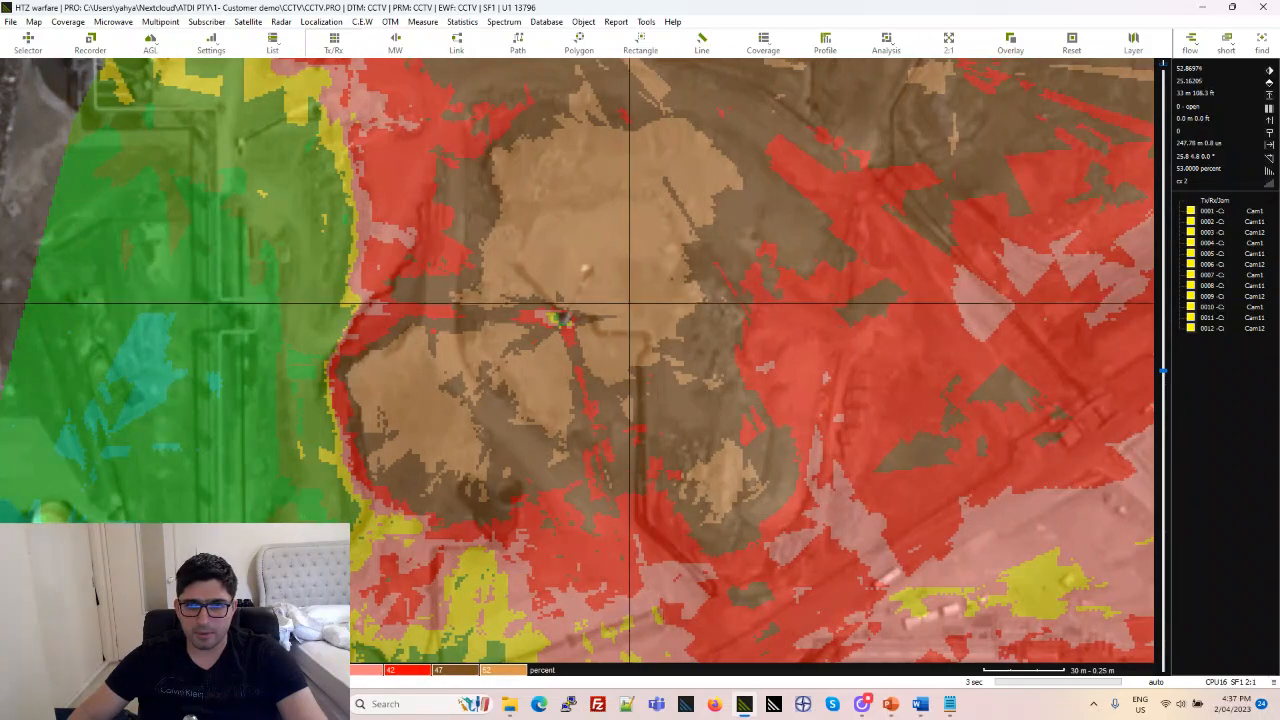
drag(640, 298, 609, 296)
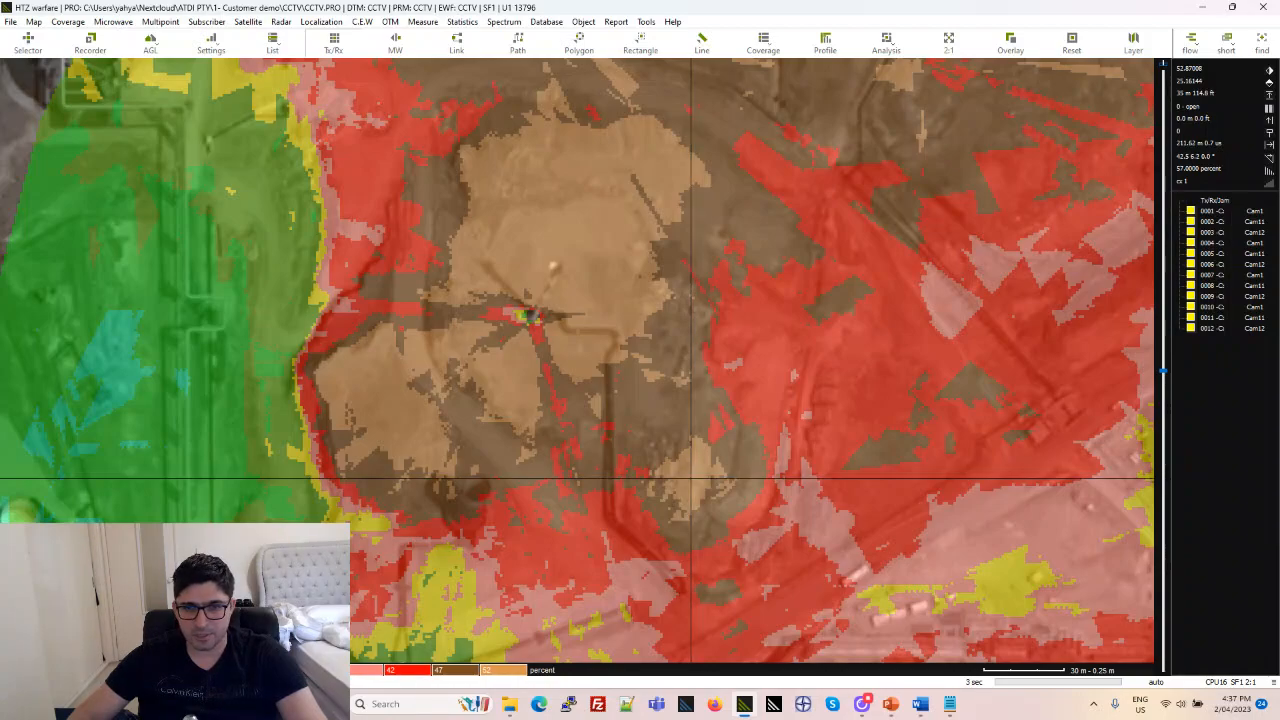
right_click(691, 472)
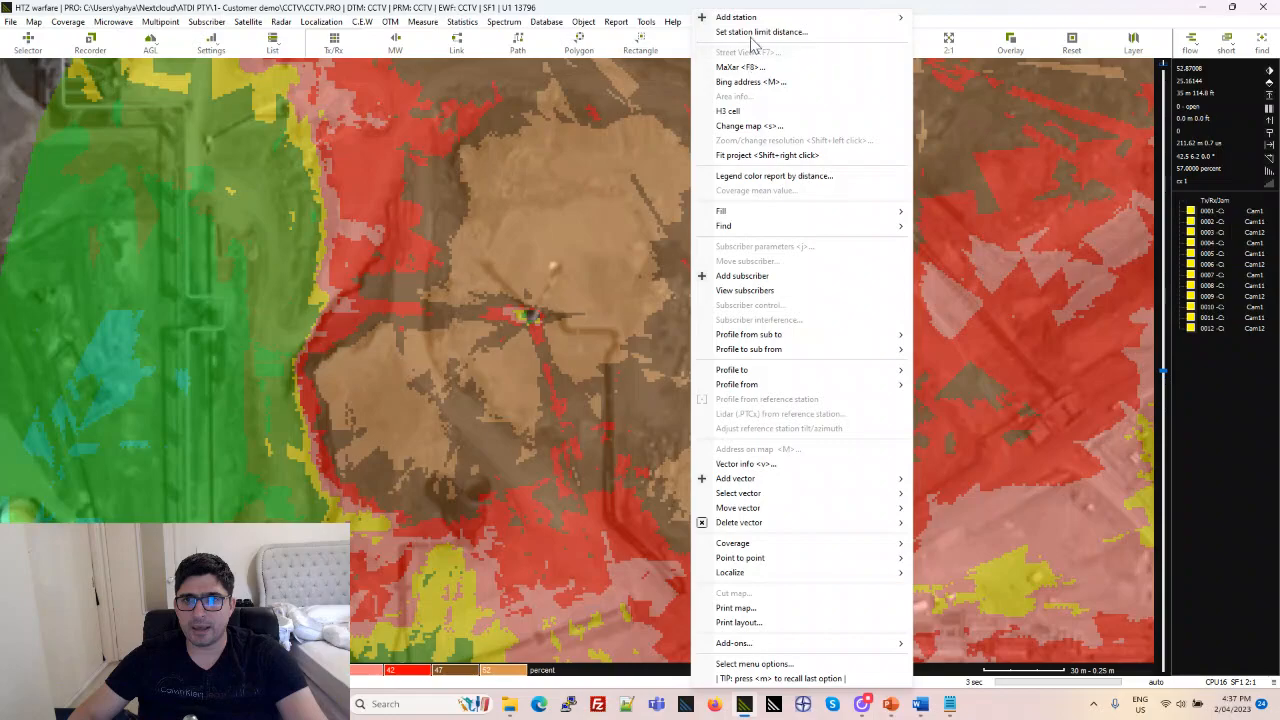
mouse_move(766, 20)
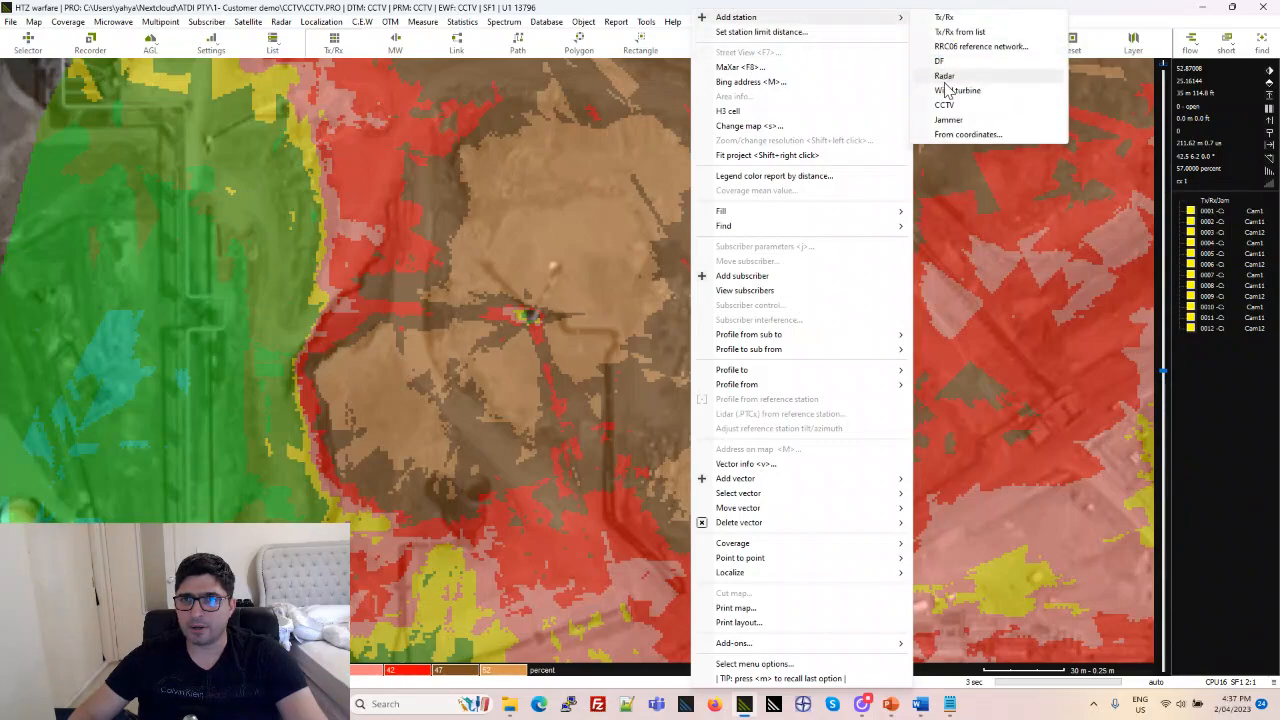
click(579, 358)
- Try to copy the camera group beside the eastern tanks into the northern area by selecting it with a rectangle
scroll(580, 368, down, 3)
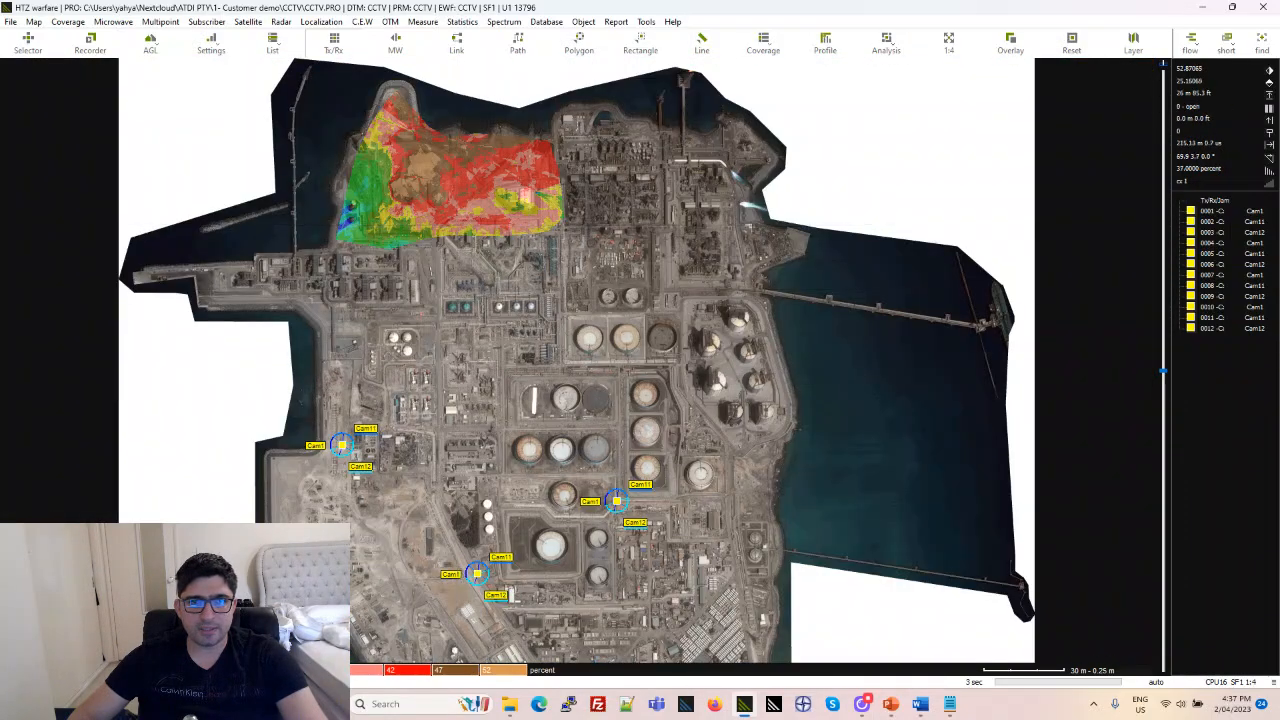
scroll(460, 223, up, 1)
scroll(566, 434, down, 1)
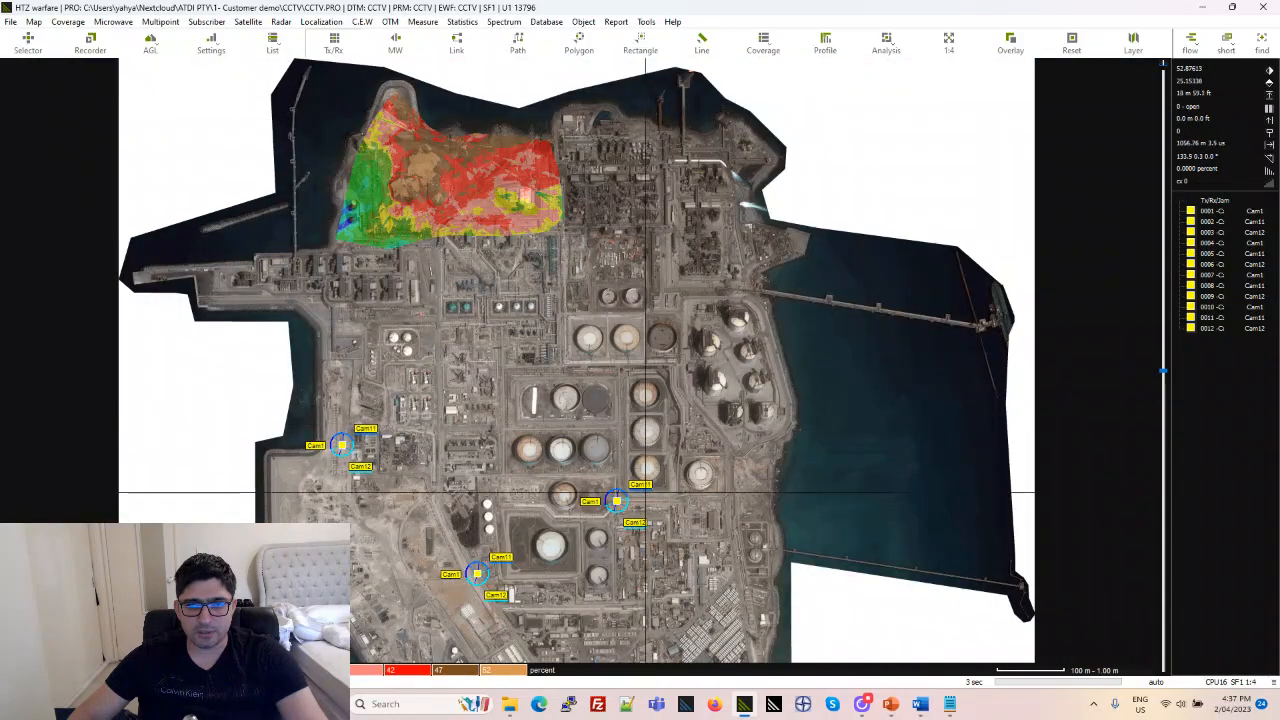
click(701, 44)
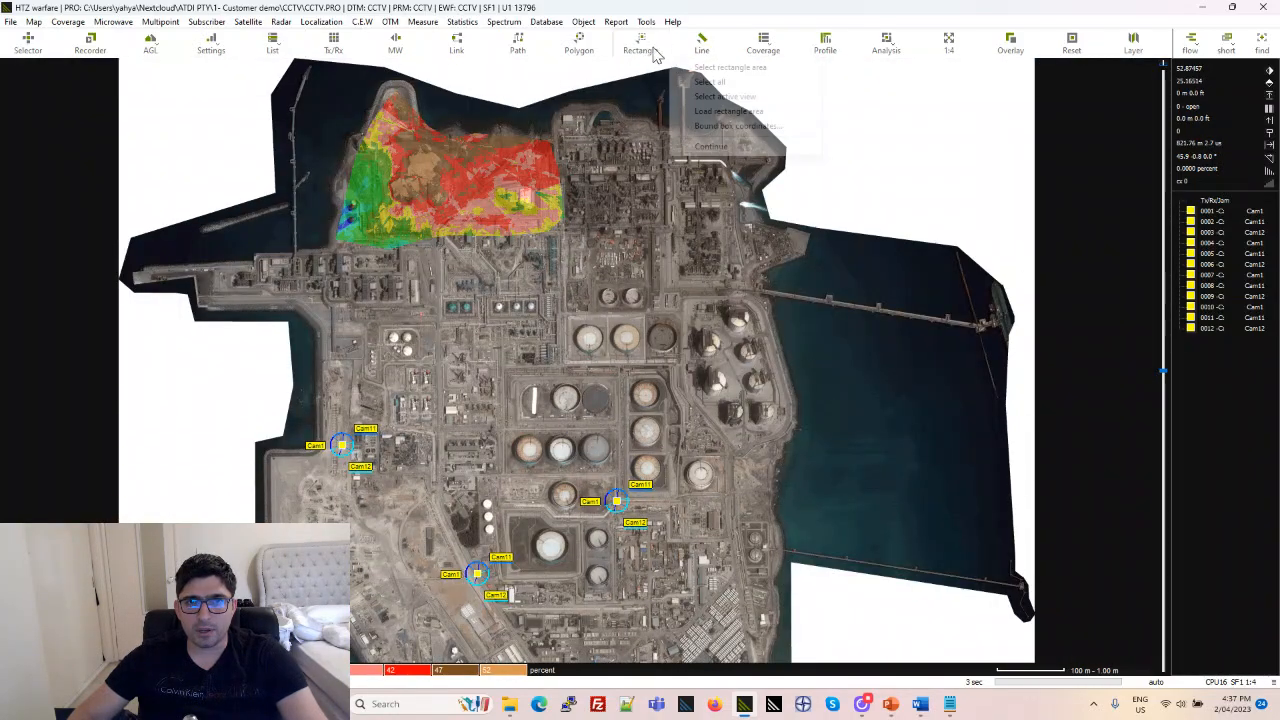
click(700, 68)
drag(585, 478, 638, 537)
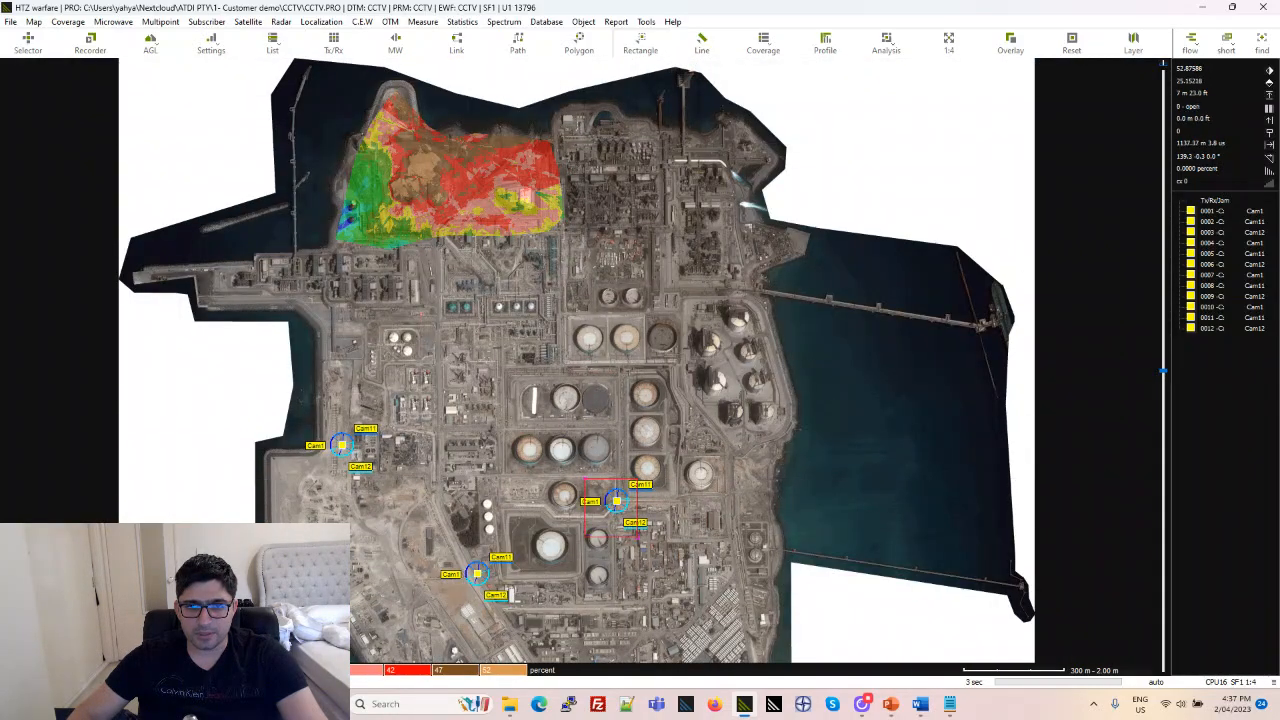
right_click(638, 537)
mouse_move(690, 135)
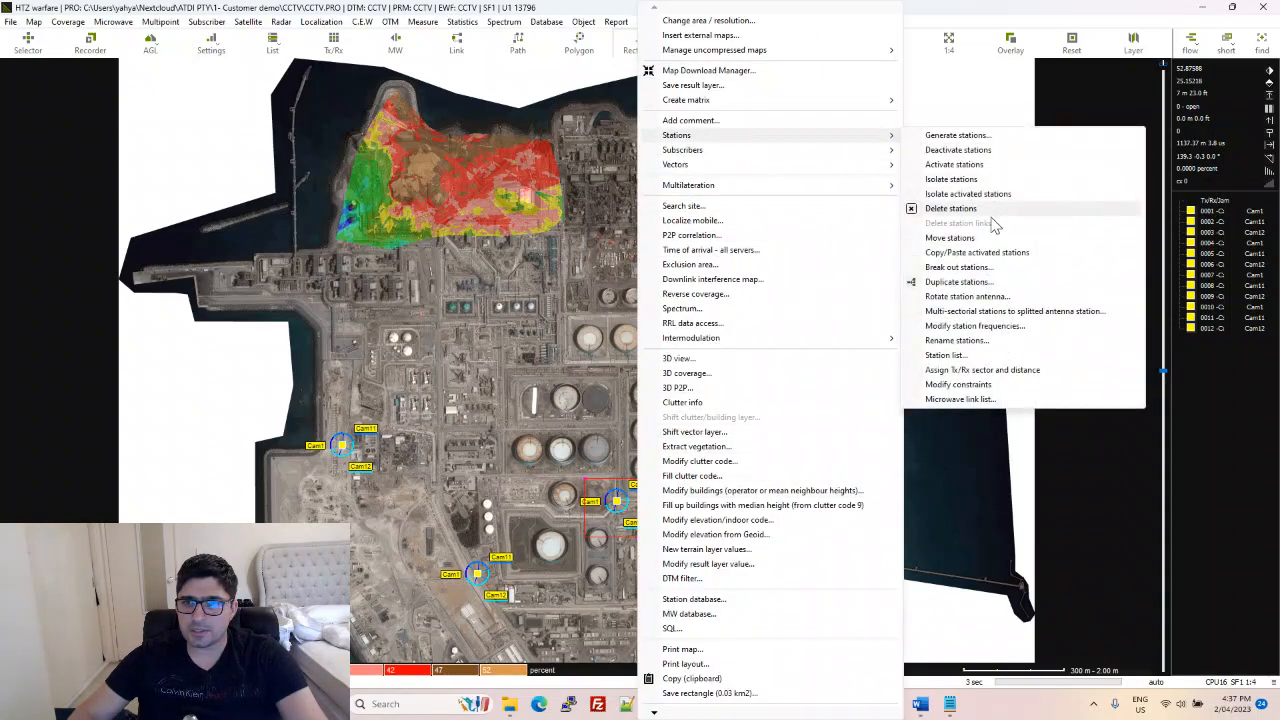
click(958, 253)
scroll(466, 181, up, 2)
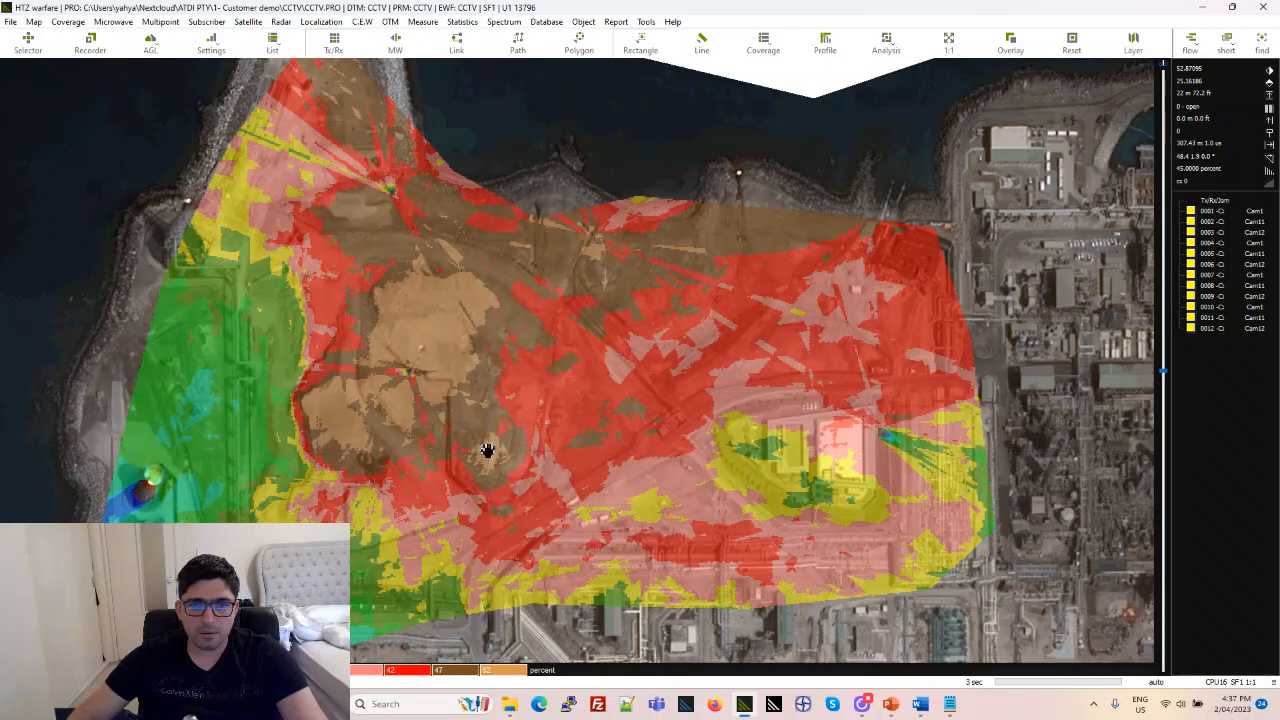
scroll(491, 450, down, 2)
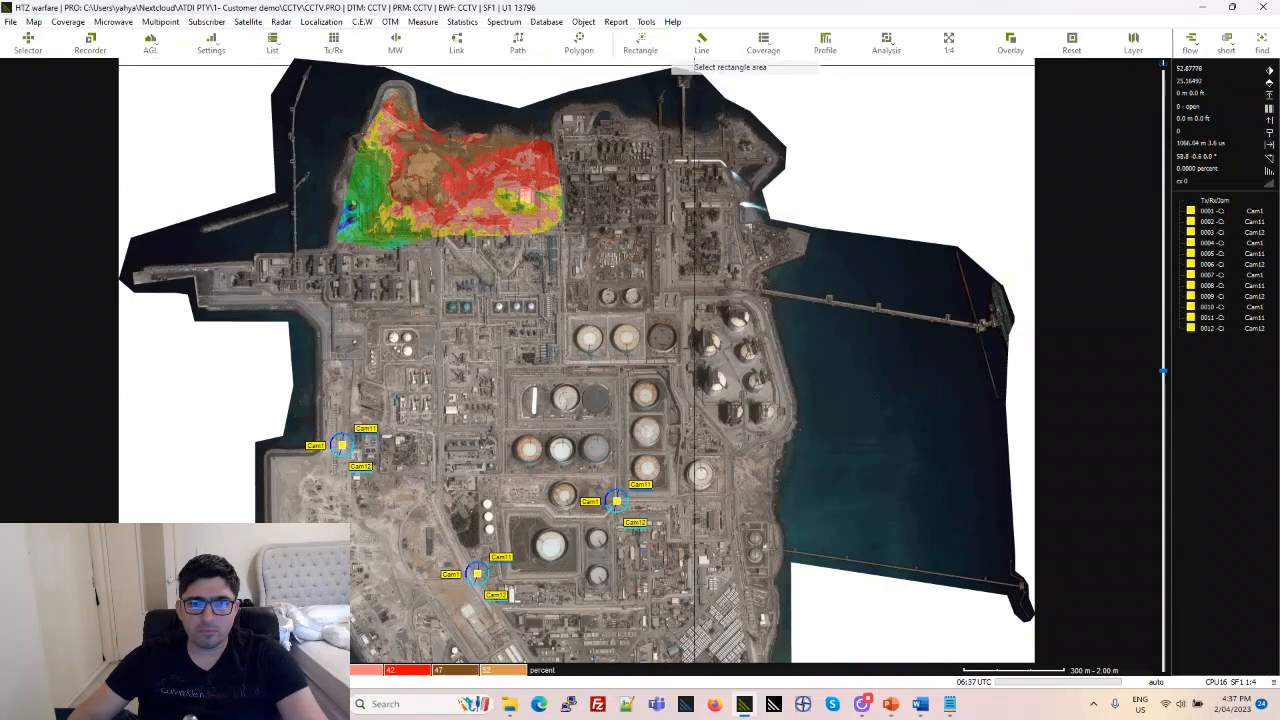
- Copy the camera group beside the eastern tanks and paste it at the southeastern edge of the northern area's brown zone
drag(605, 476, 634, 530)
right_click(634, 530)
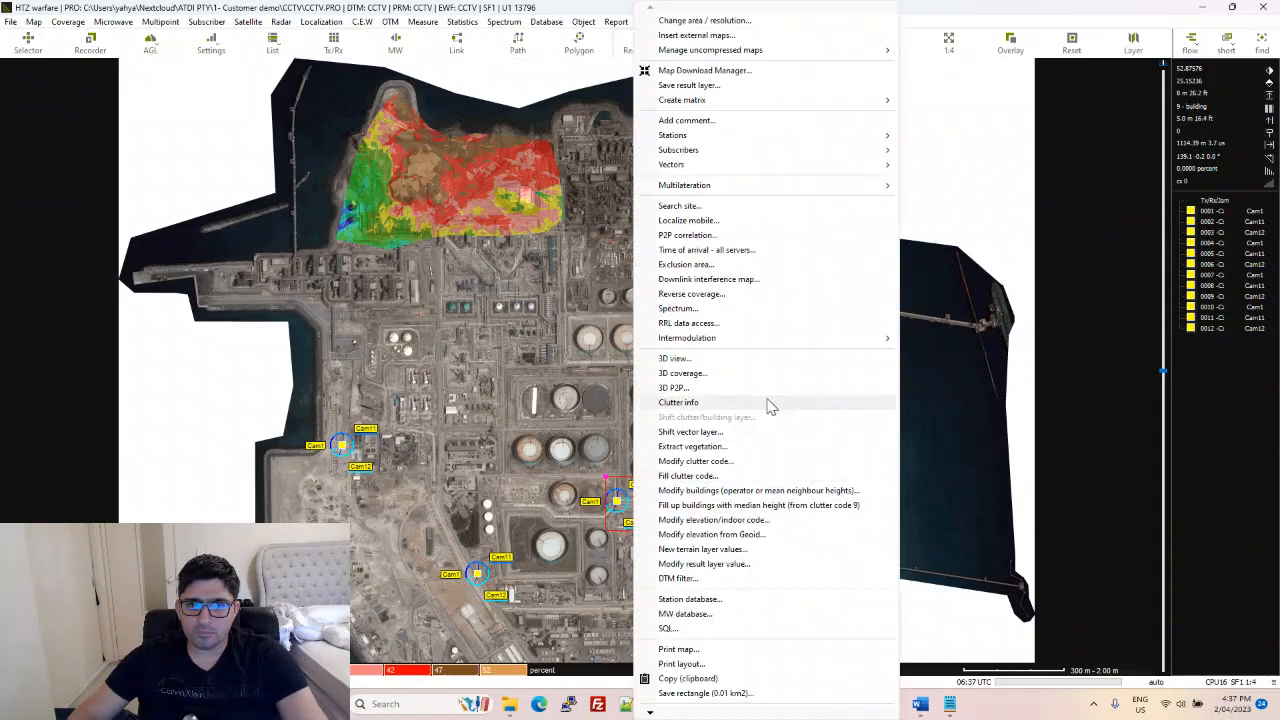
mouse_move(735, 136)
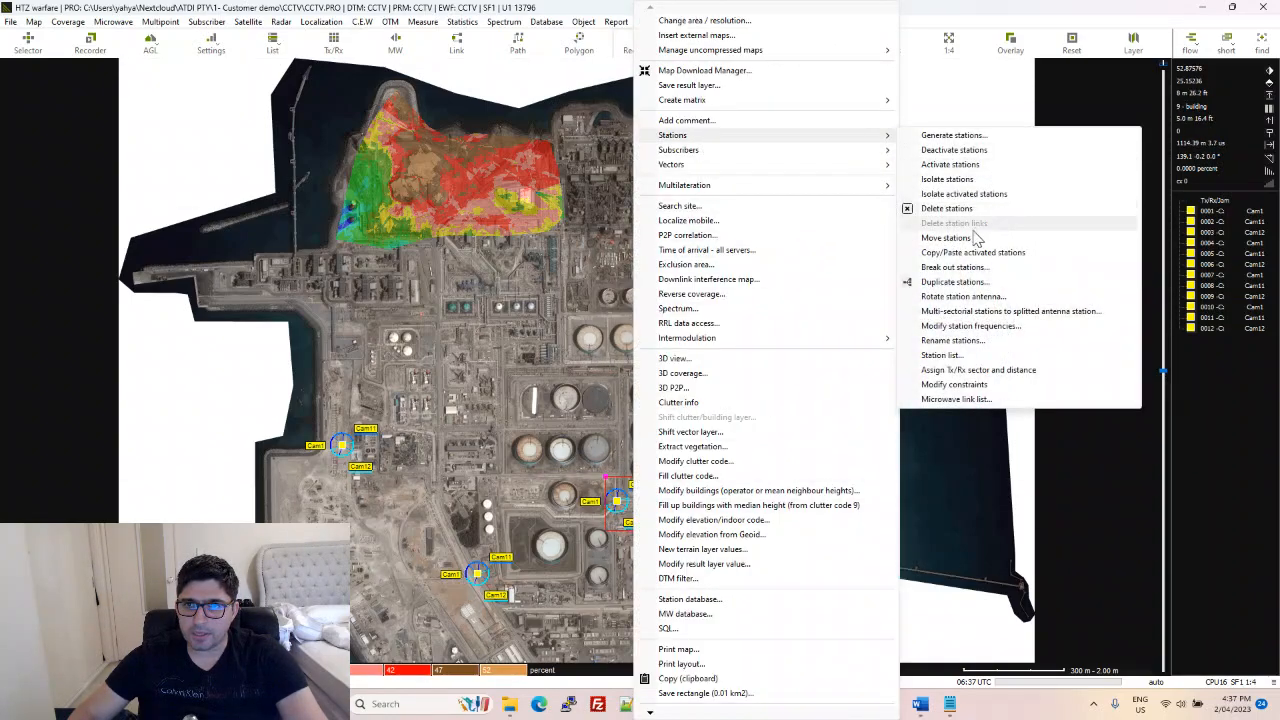
click(952, 253)
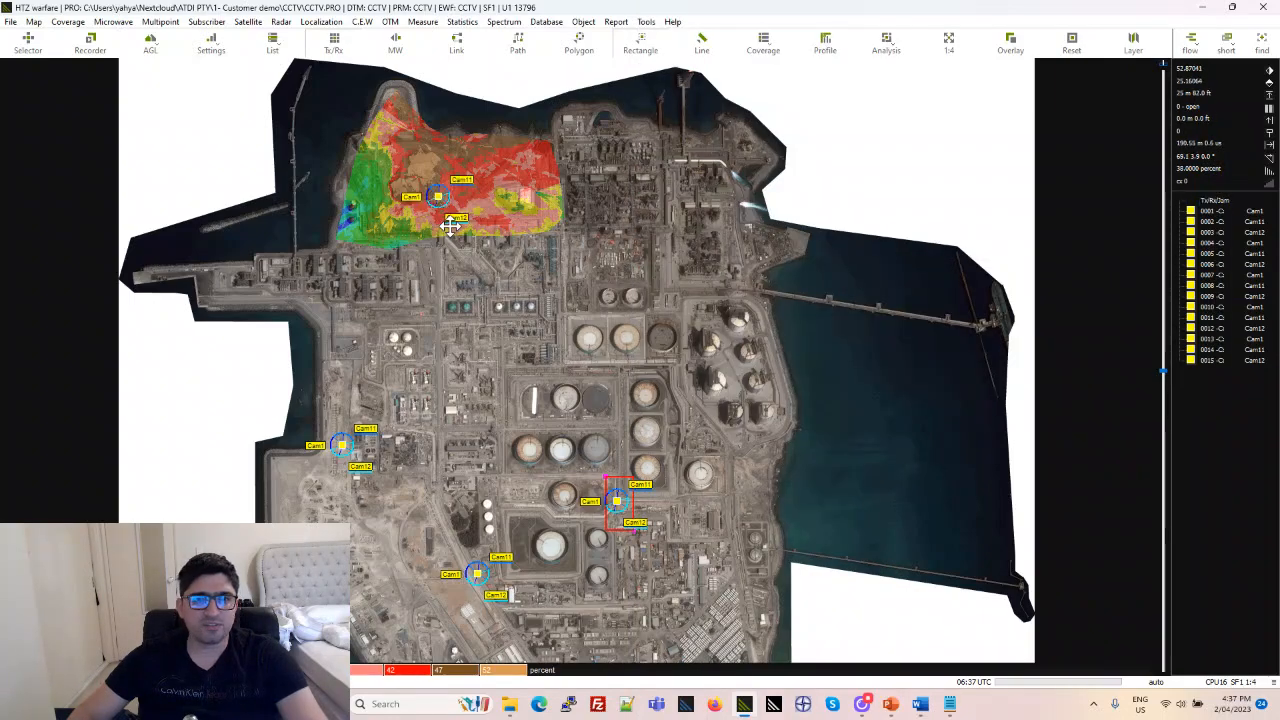
scroll(443, 217, up, 1)
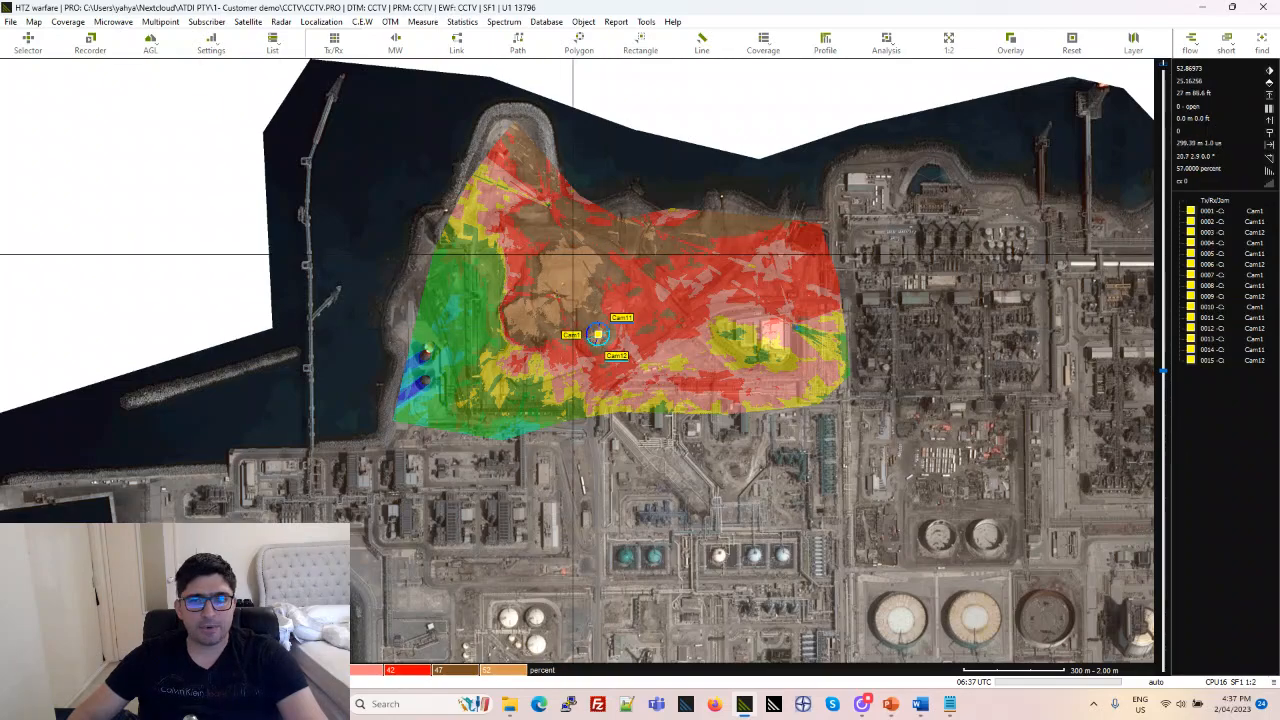
- Calculate the CCTV D.R.I coverage map from all activated CCTVs with a target height of 1.00 m
right_click(642, 520)
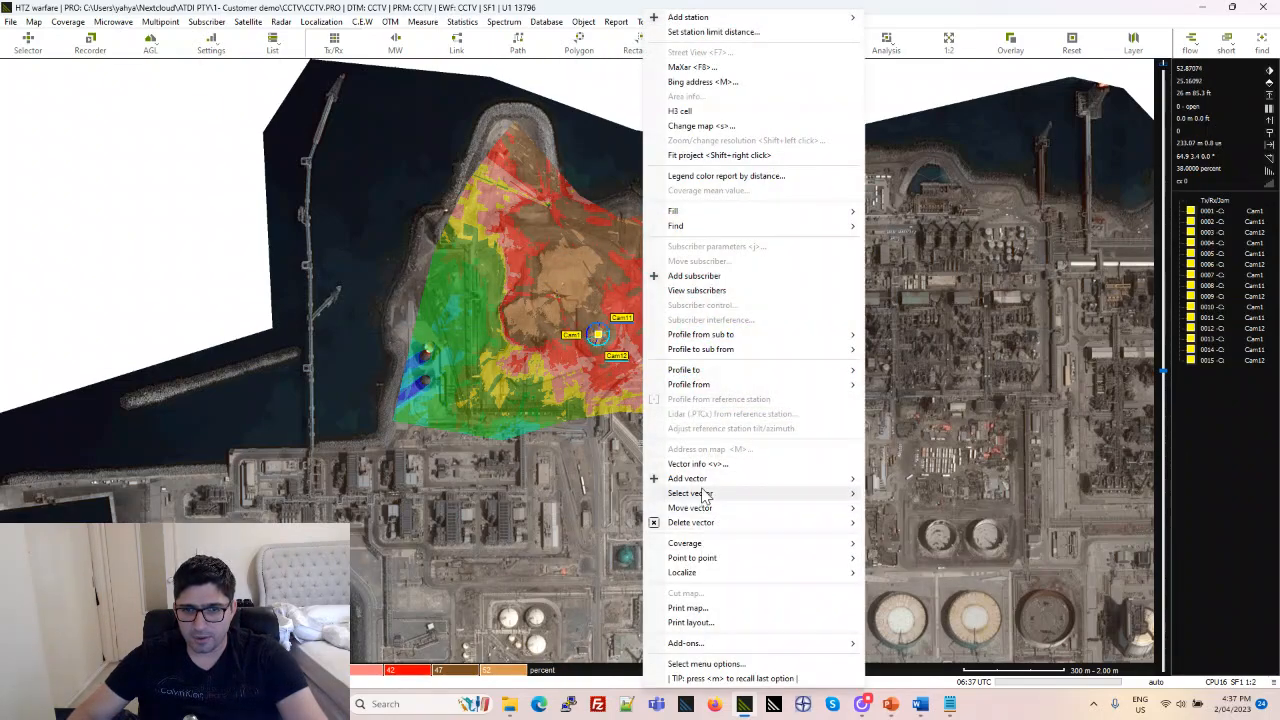
mouse_move(790, 547)
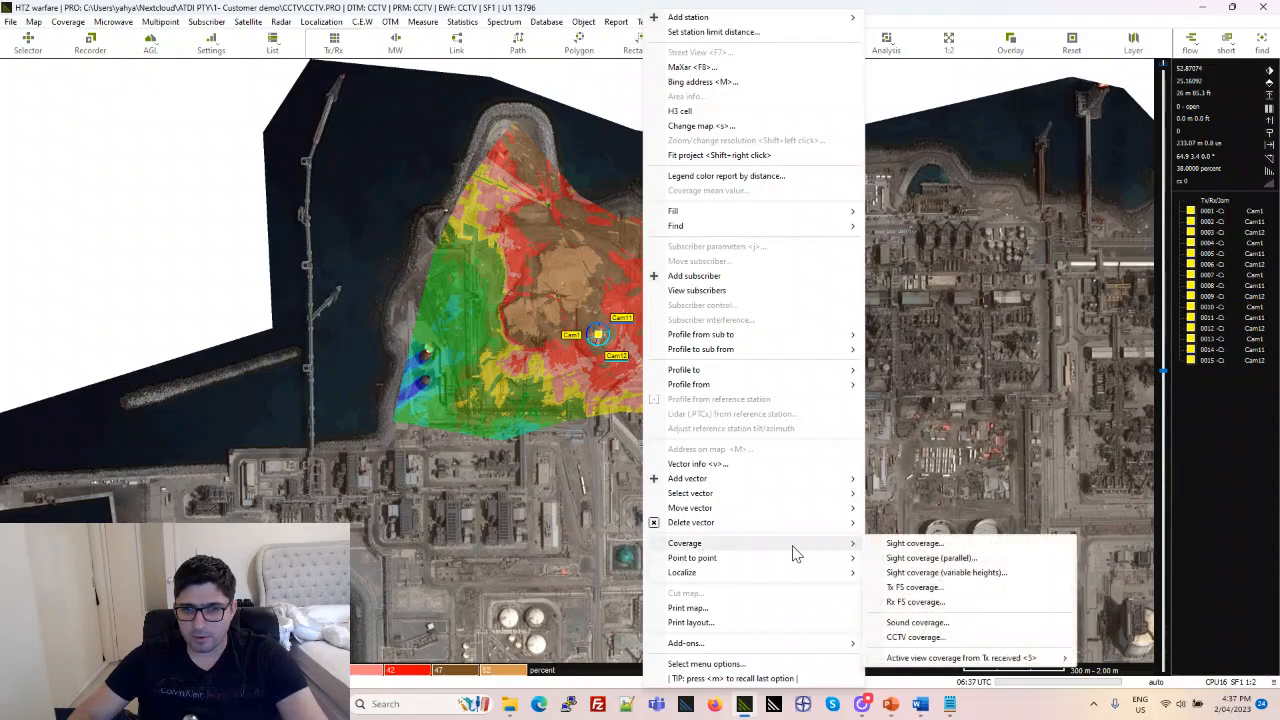
click(912, 637)
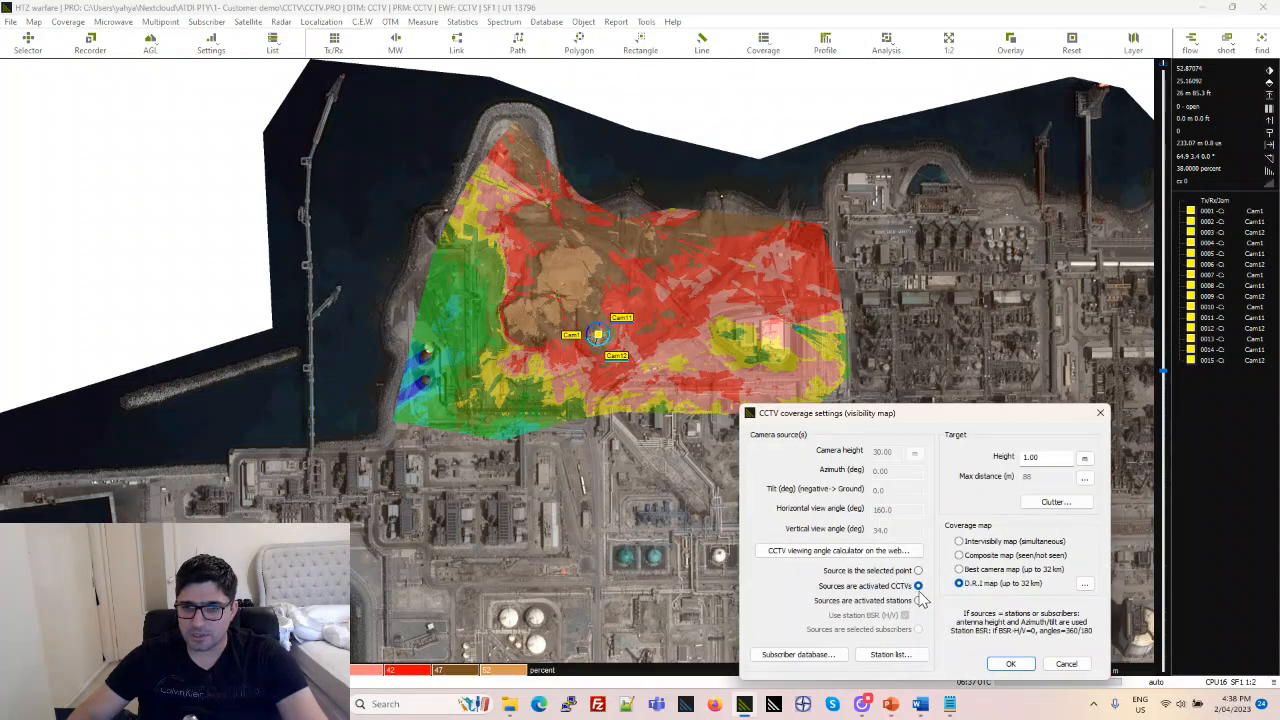
click(1014, 666)
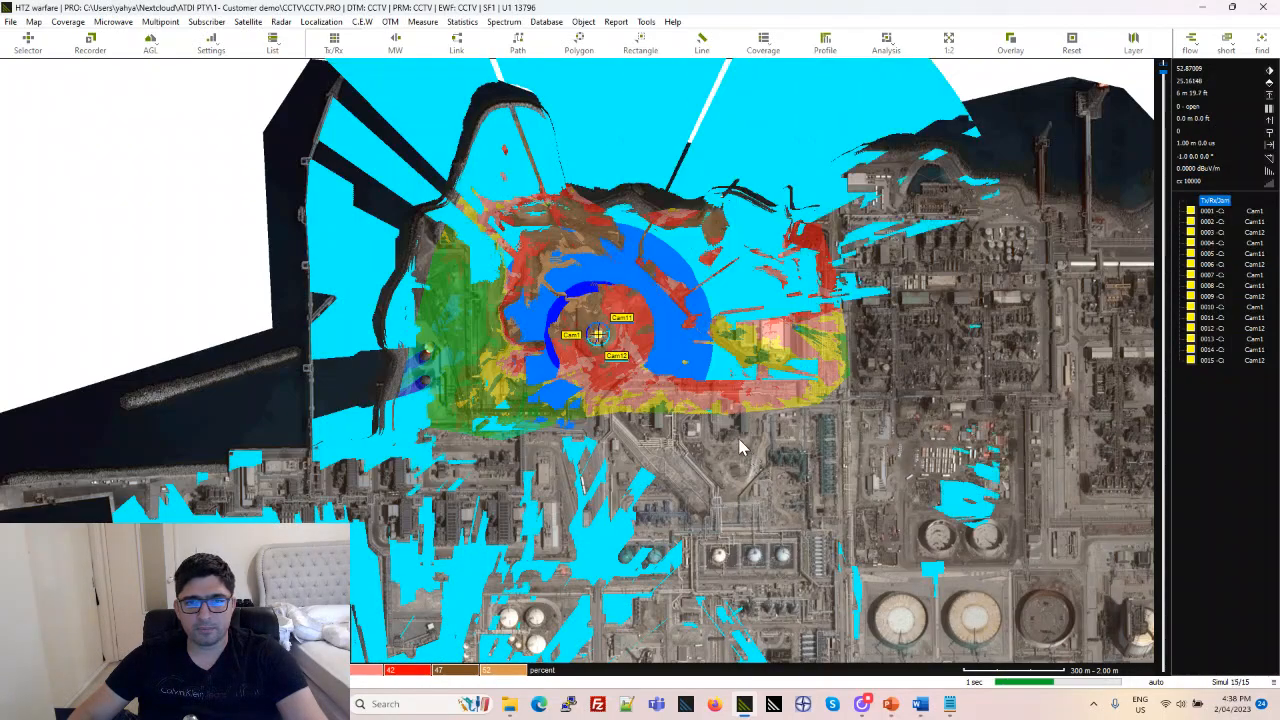
- Examine the D.R.I coverage around the new northern camera group and across the whole site
scroll(651, 374, up, 1)
drag(673, 341, 653, 423)
drag(745, 259, 808, 297)
drag(638, 370, 554, 438)
scroll(612, 412, down, 1)
scroll(466, 380, up, 1)
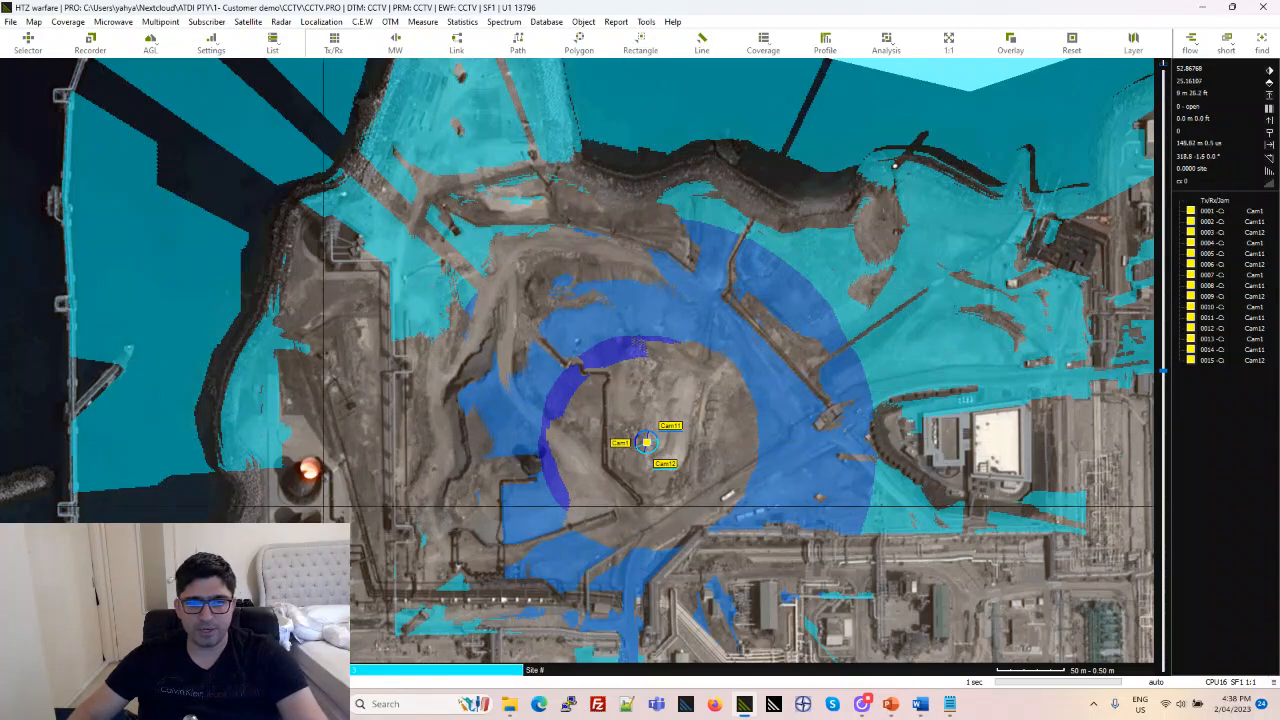
scroll(562, 493, down, 2)
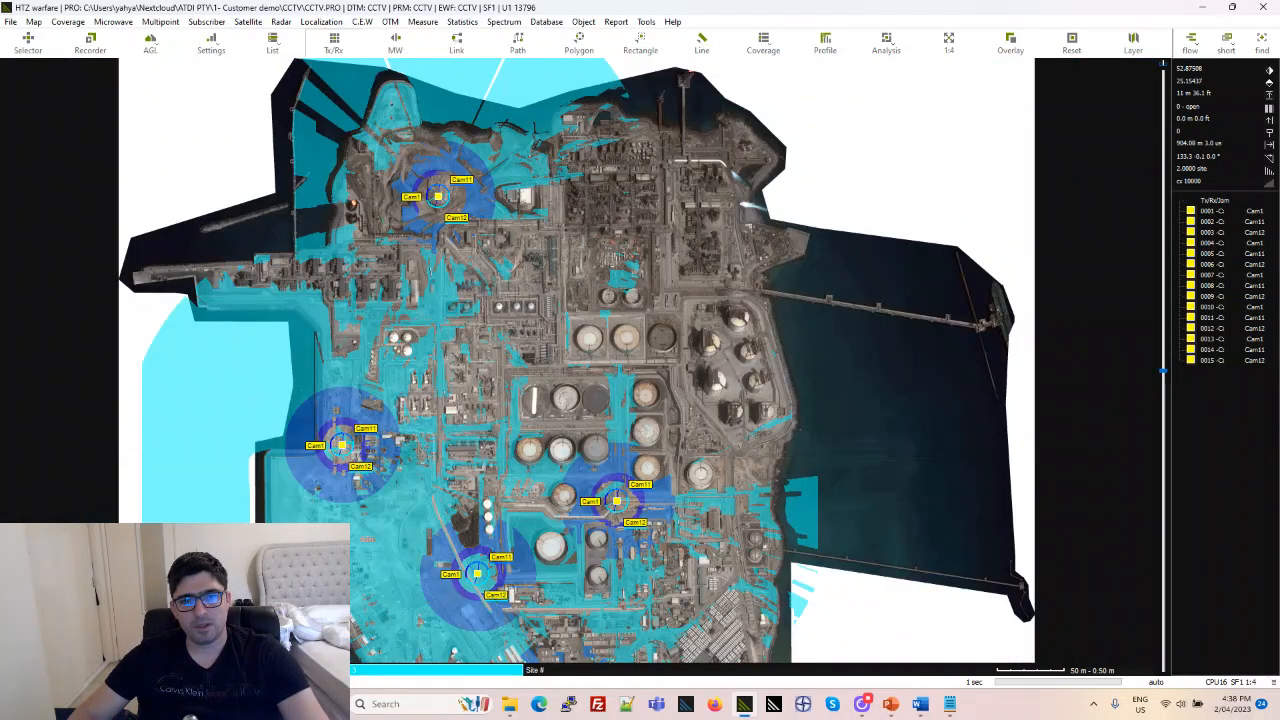
scroll(585, 413, down, 1)
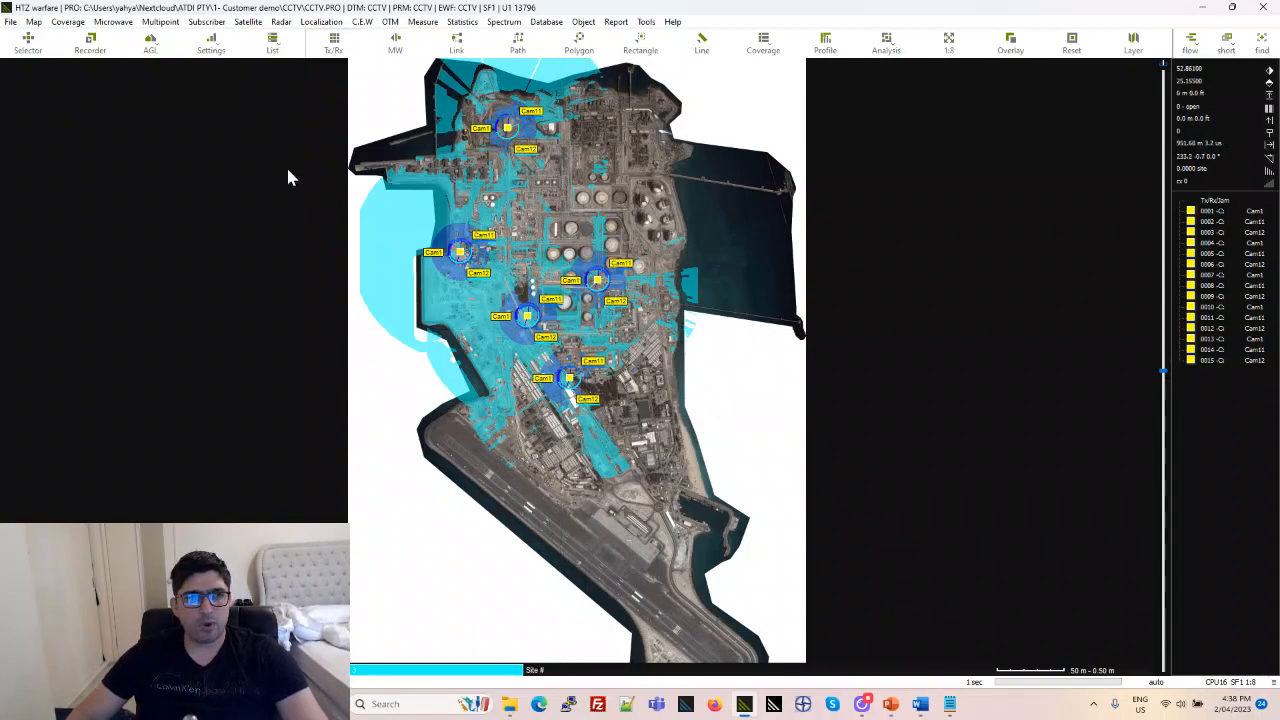
- Generate the 3D display of the map using buildings_region.shp as the building file
click(33, 22)
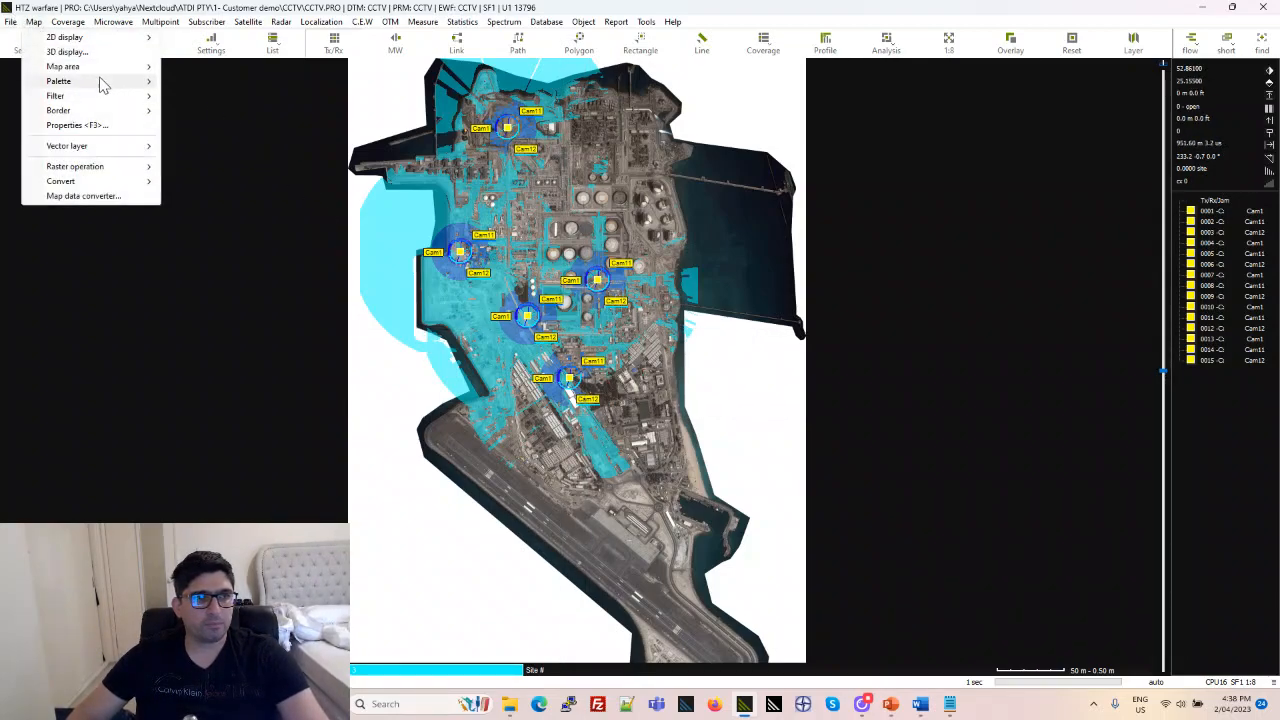
click(89, 54)
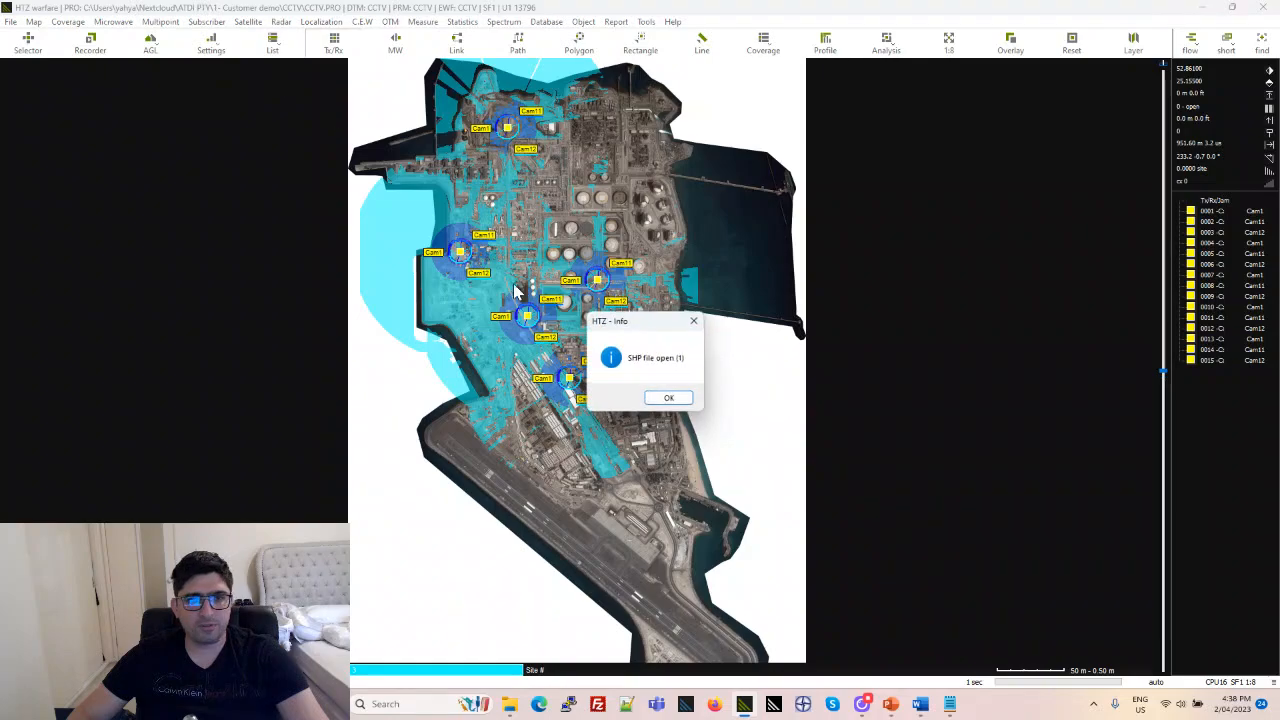
click(669, 398)
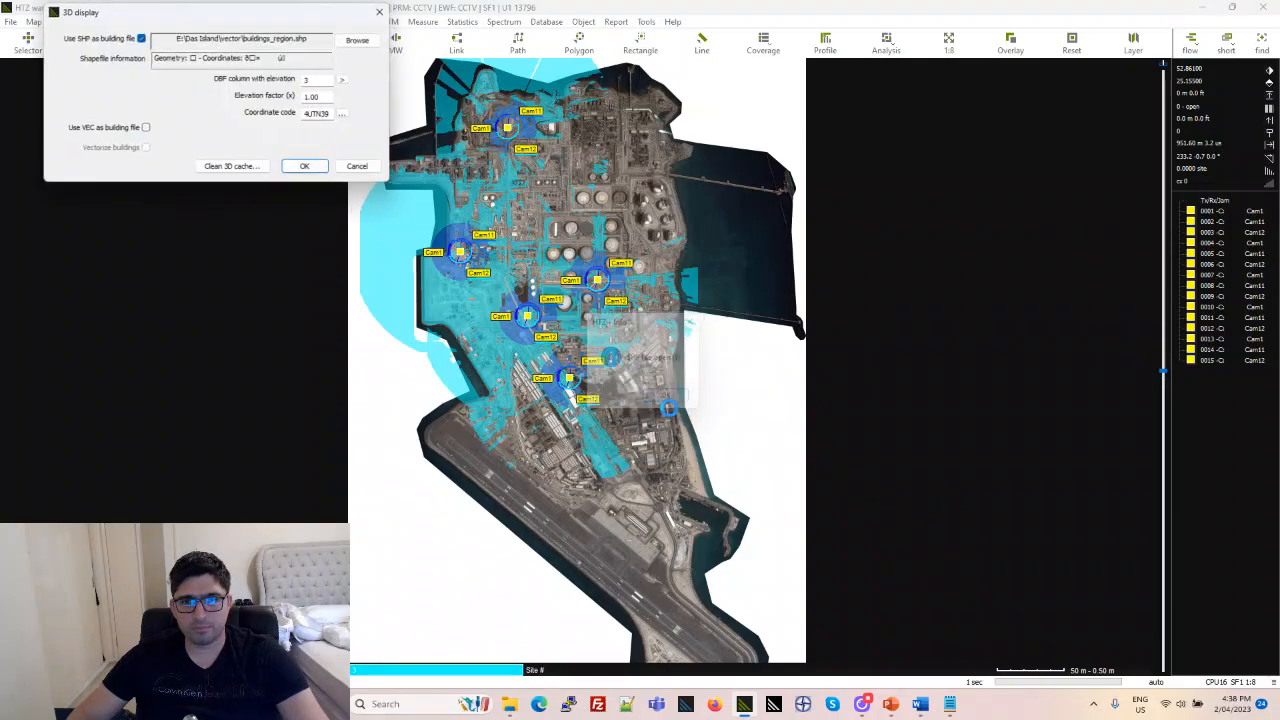
click(352, 40)
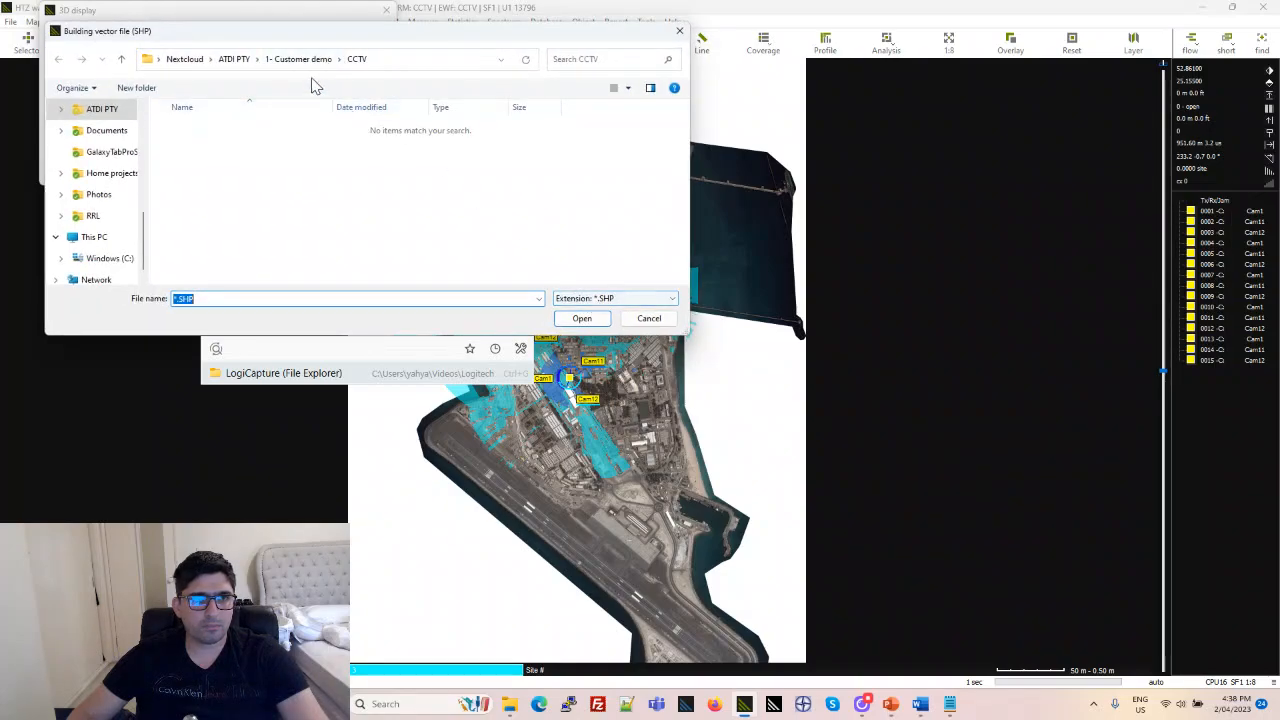
click(299, 61)
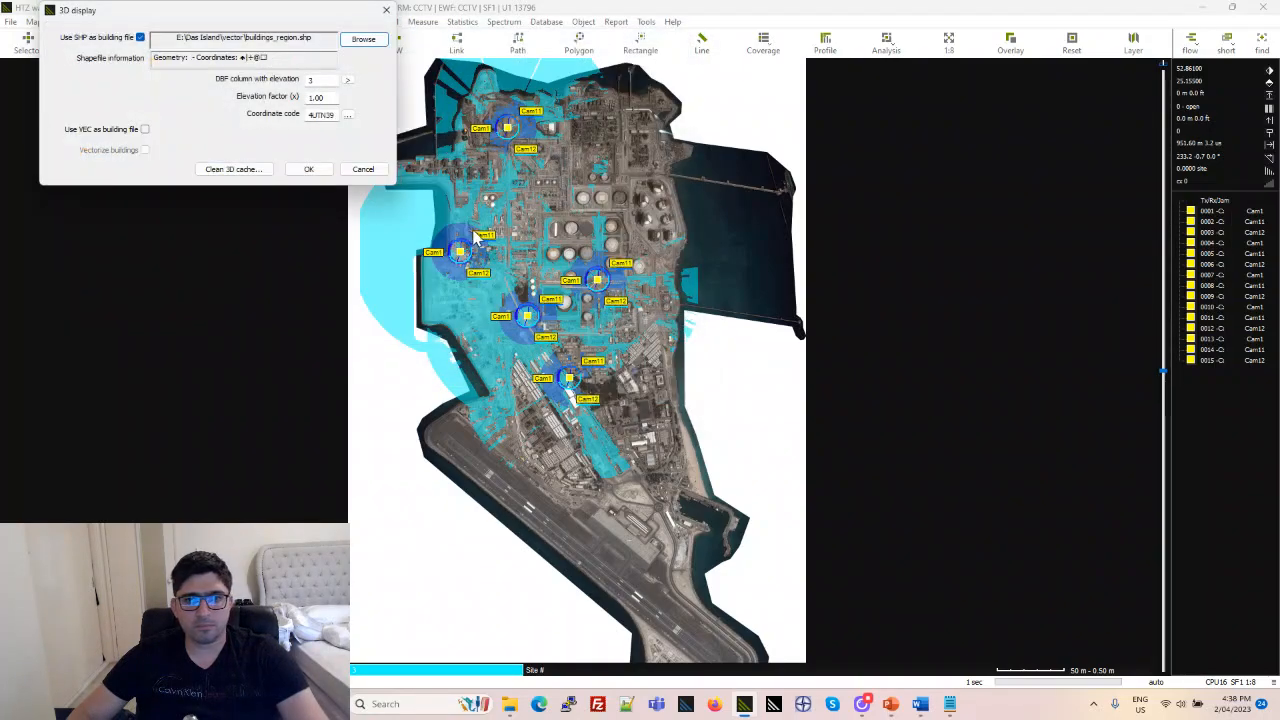
click(309, 168)
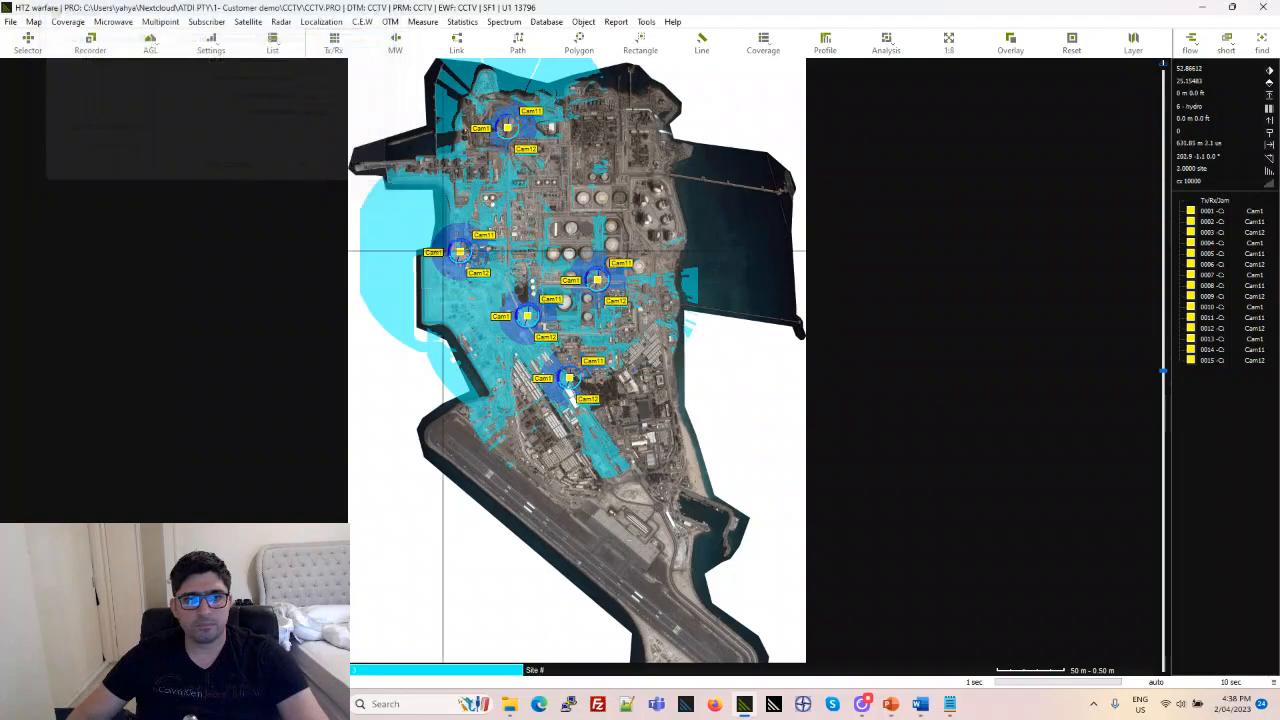
click(521, 310)
click(545, 297)
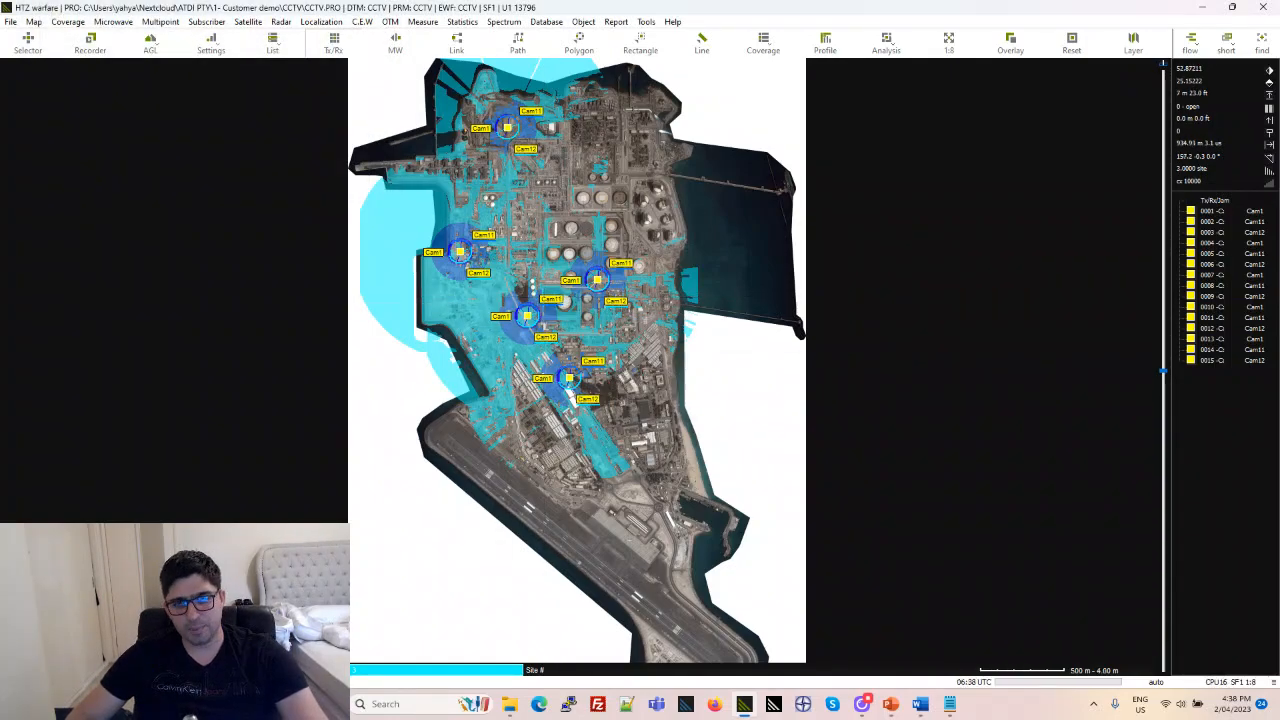
scroll(505, 283, up, 1)
scroll(519, 286, down, 1)
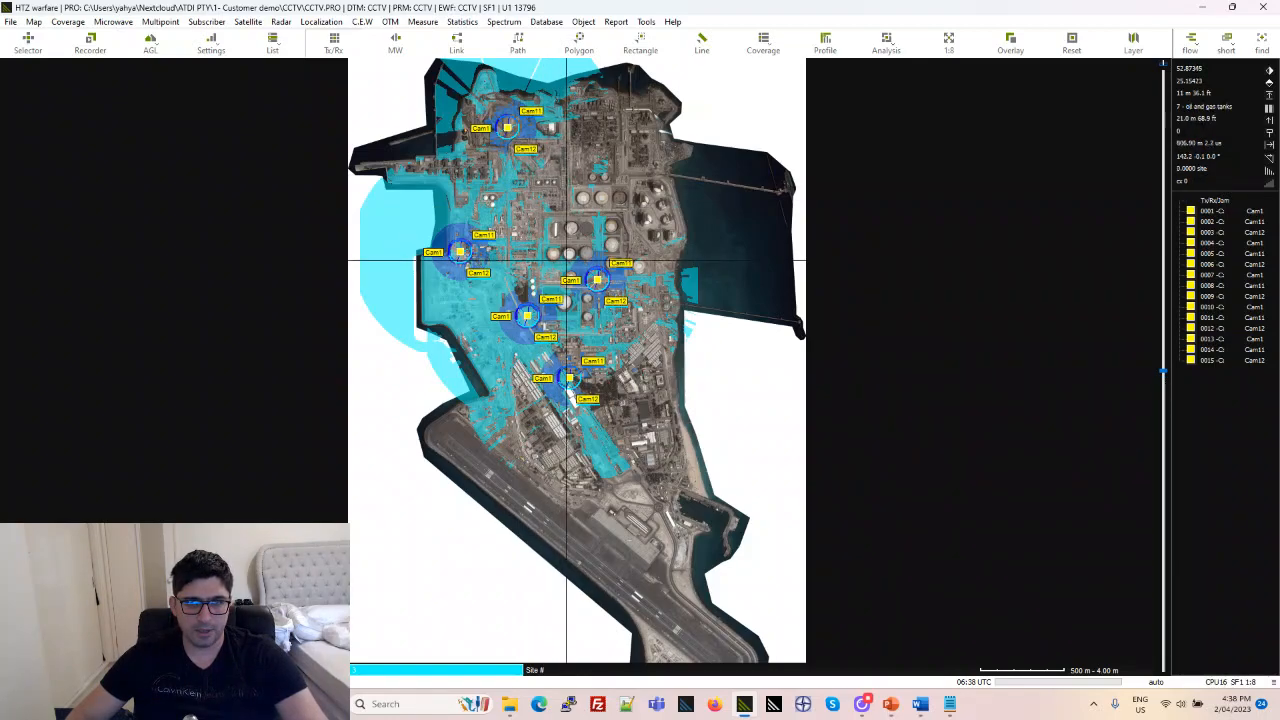
key(alt+Tab)
key(alt+Tab)
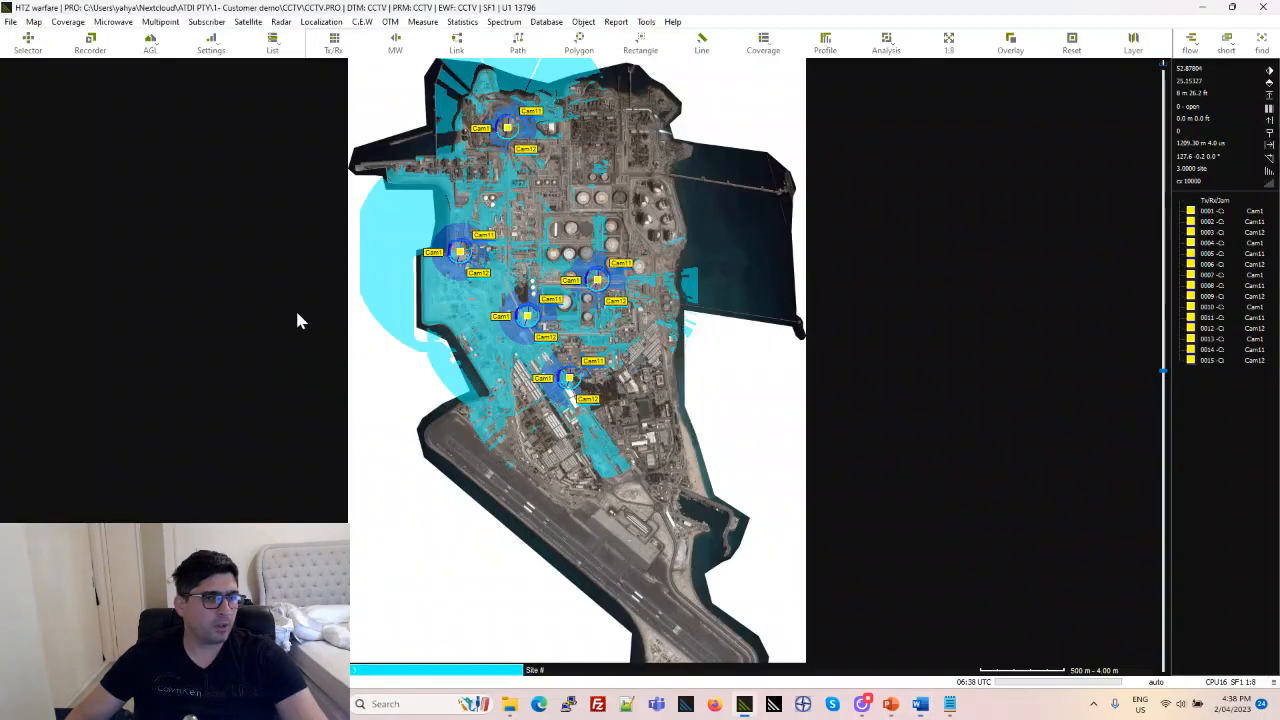